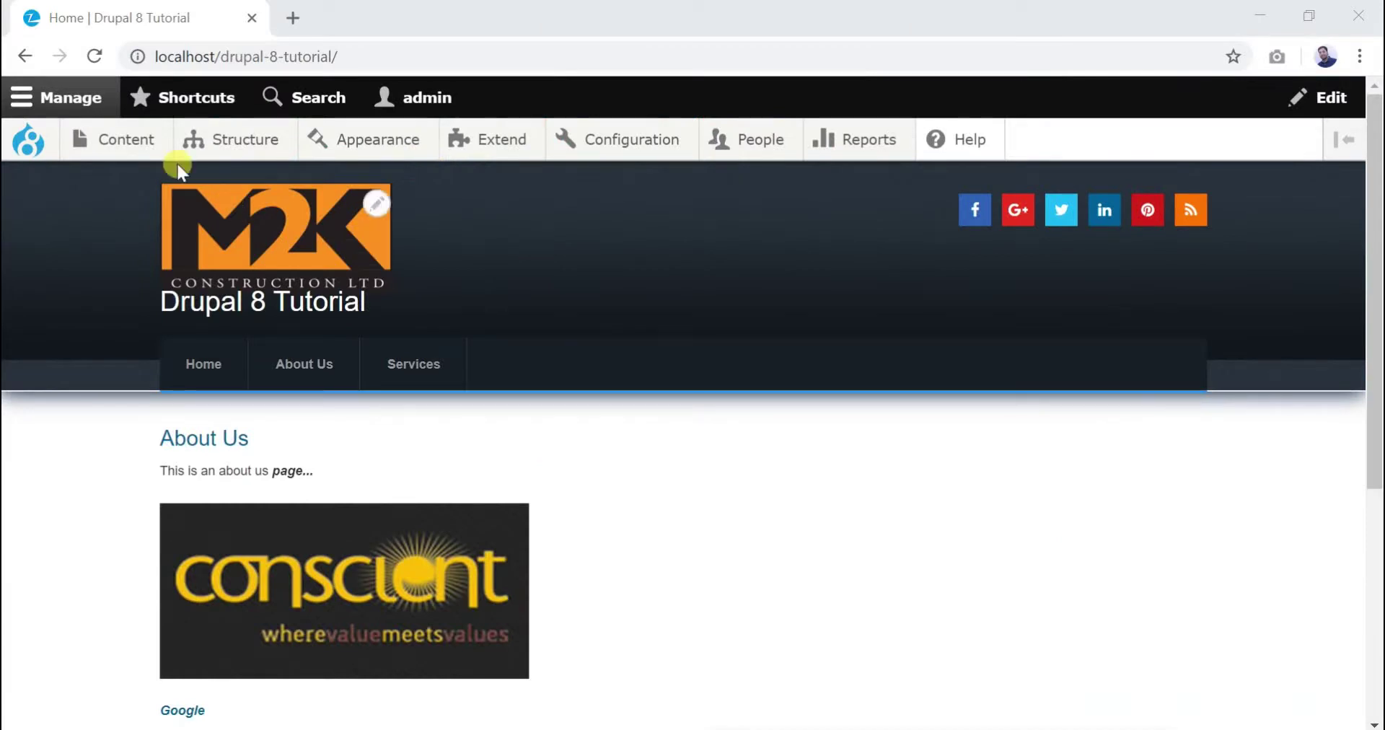
Open the Add menu form from Structure > Menus in the admin toolbar
mouse_move(241, 137)
mouse_move(292, 409)
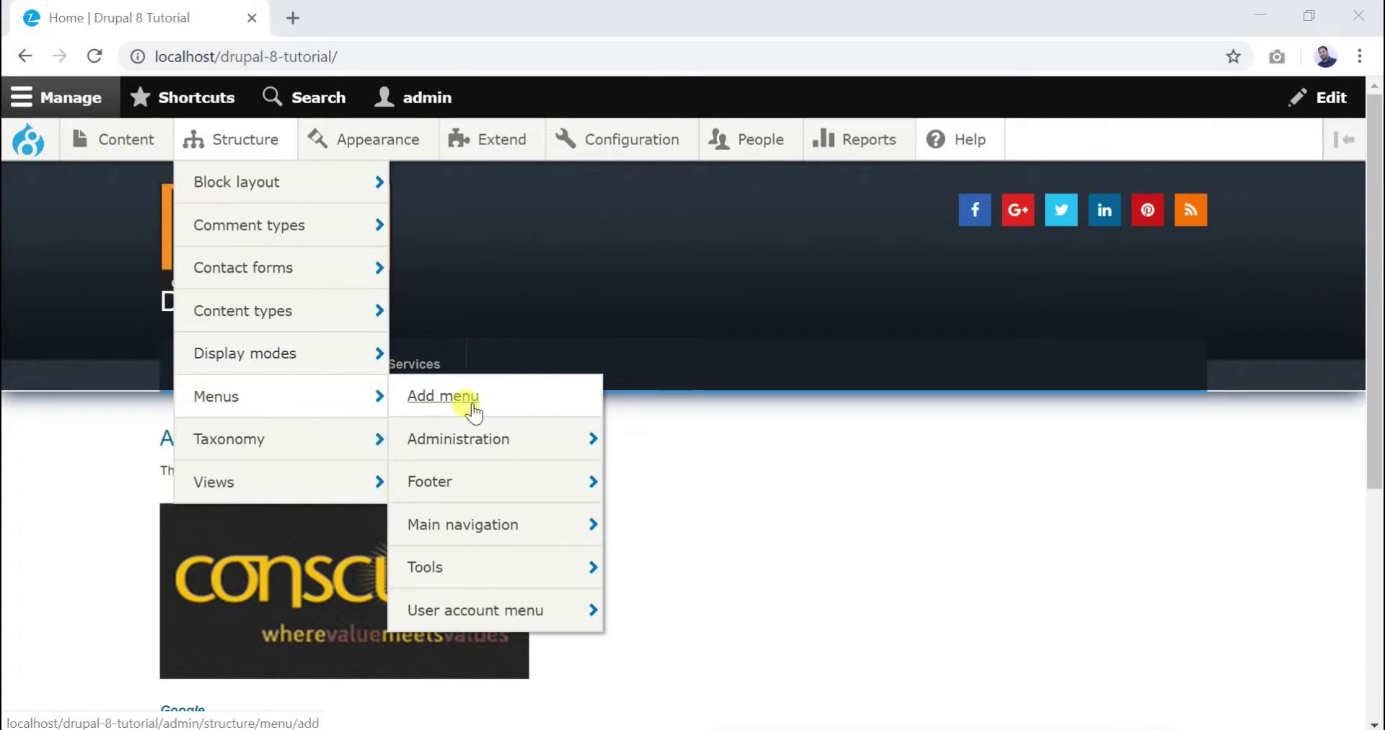
mouse_move(412, 542)
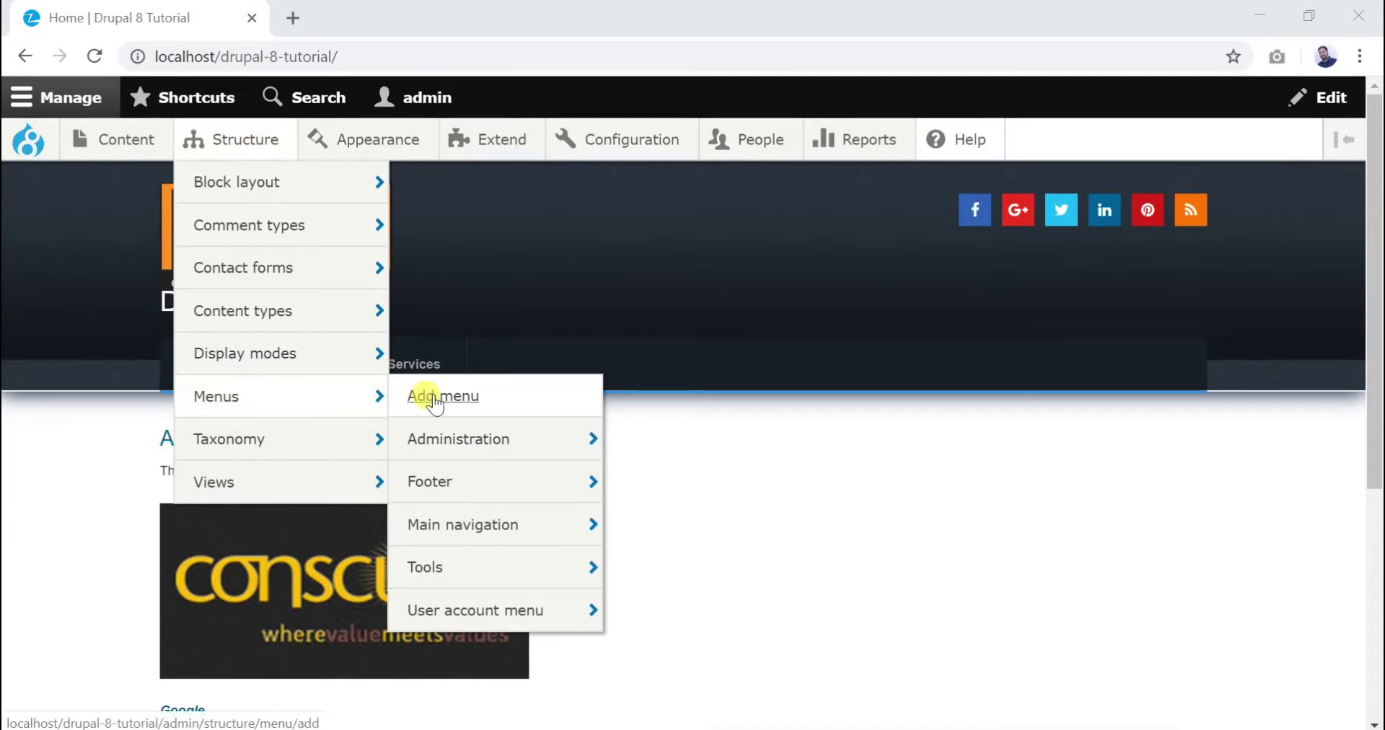
click(435, 399)
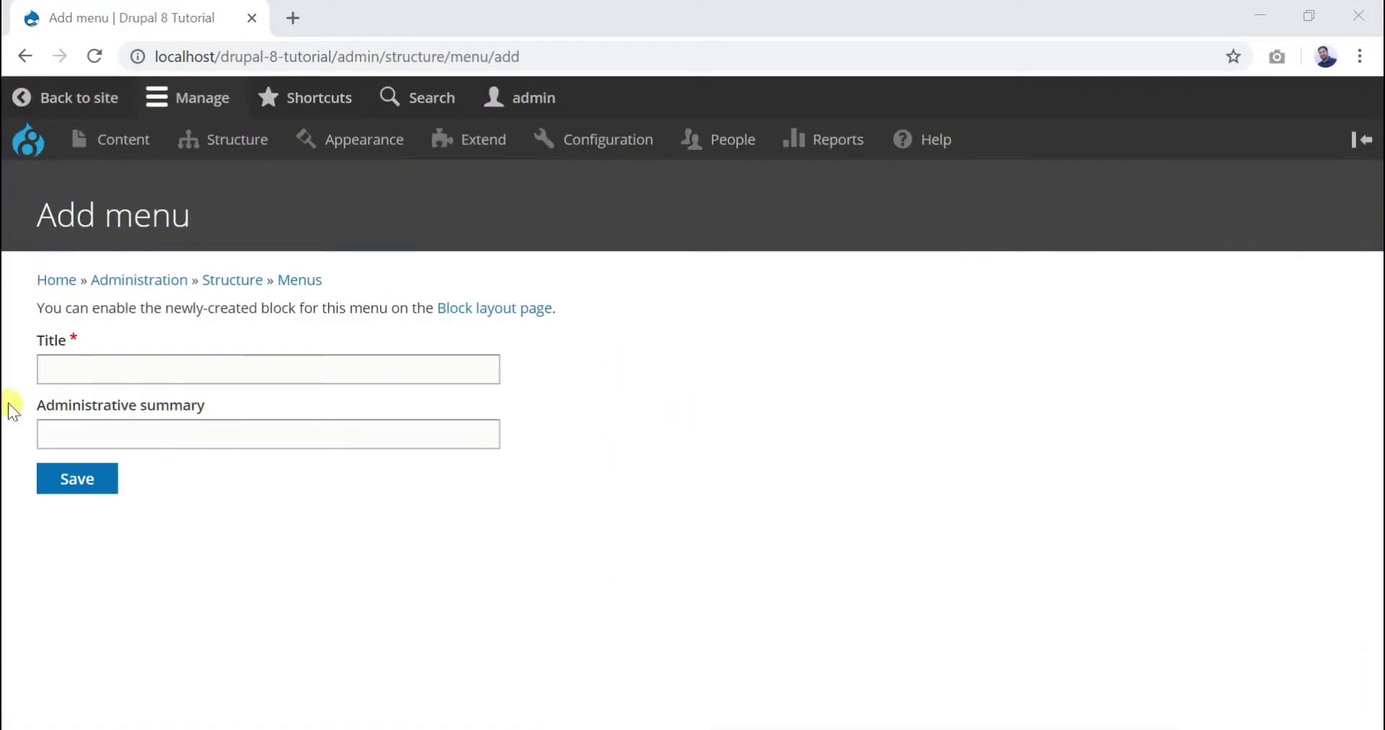
Enter 'Quick Links' as the menu title, correcting the typo, and save the menu
click(234, 368)
text(Quick)
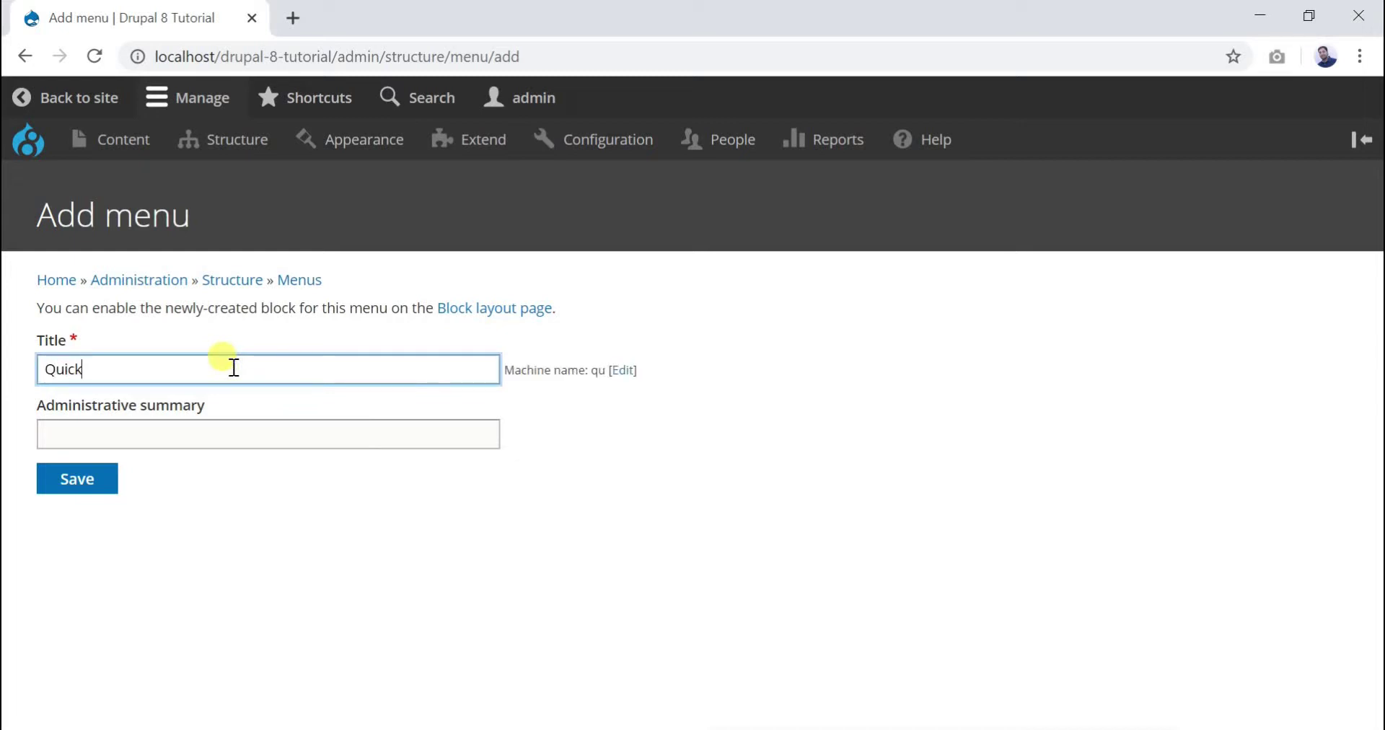
text( Lnks)
key(BackSpace)
key(BackSpace)
key(BackSpace)
text(inks)
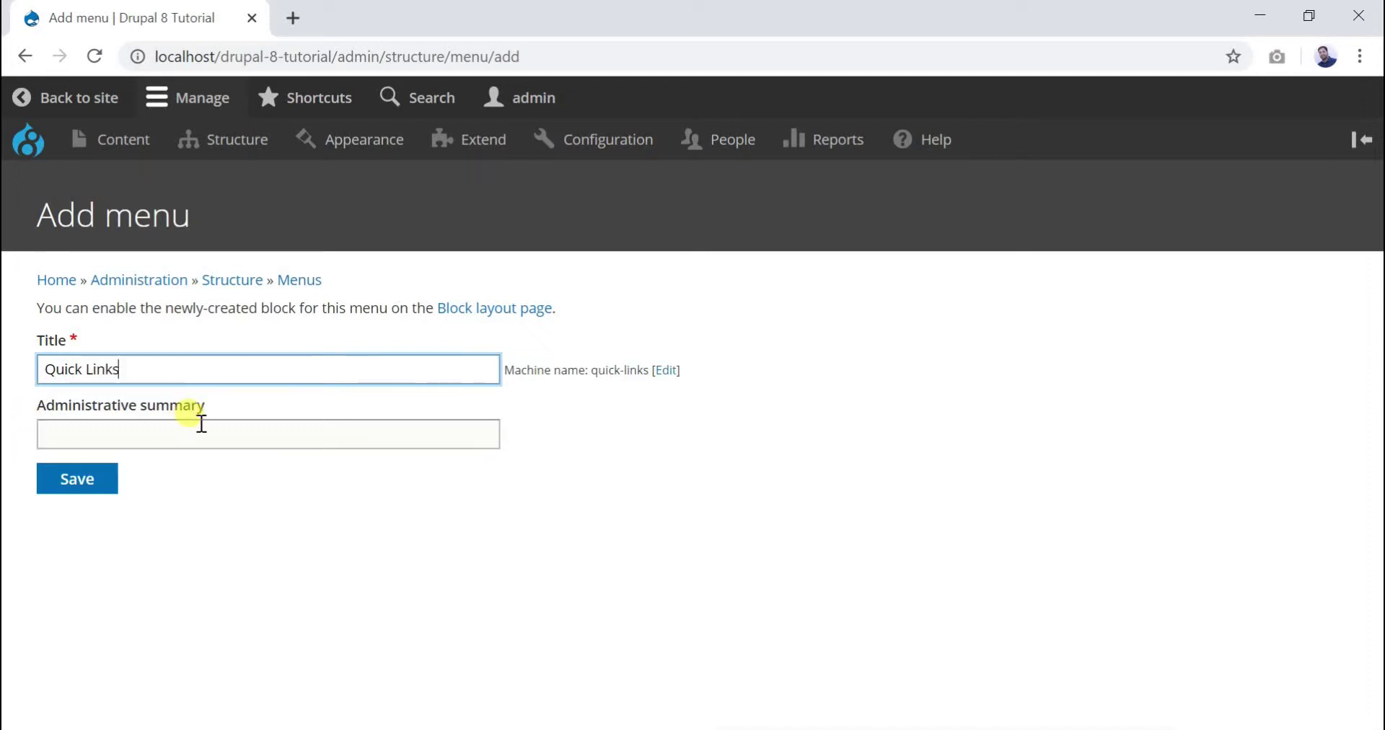
click(76, 485)
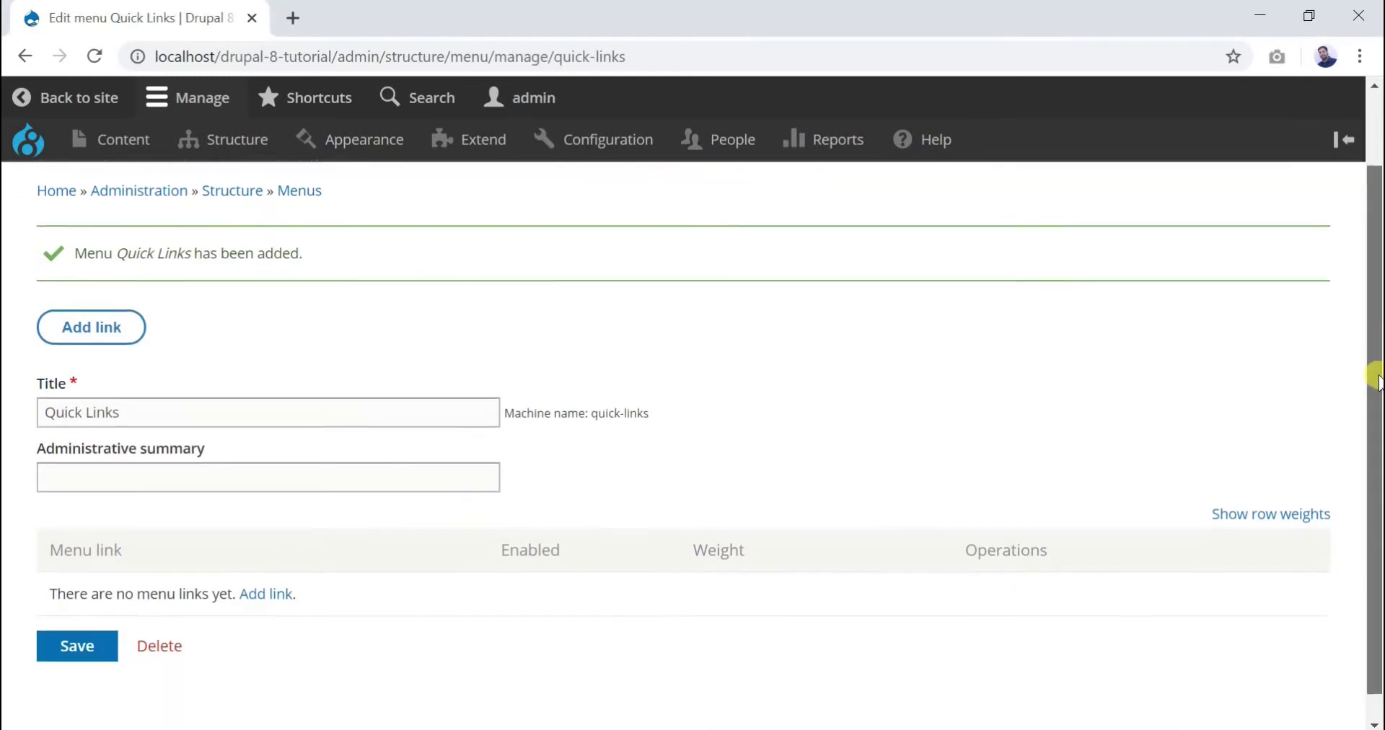
drag(1377, 292, 1375, 386)
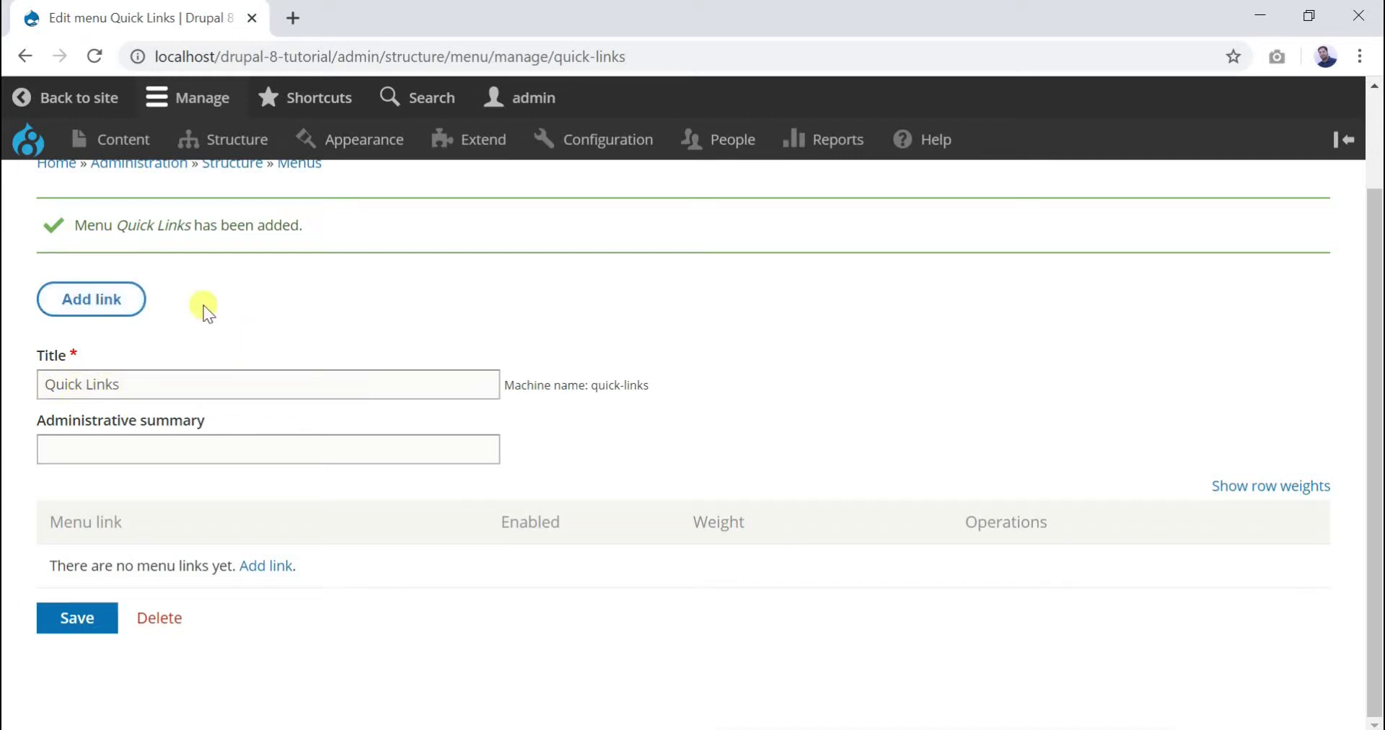
Start a new menu link titled 'About Us' pointing to /about-us
click(105, 303)
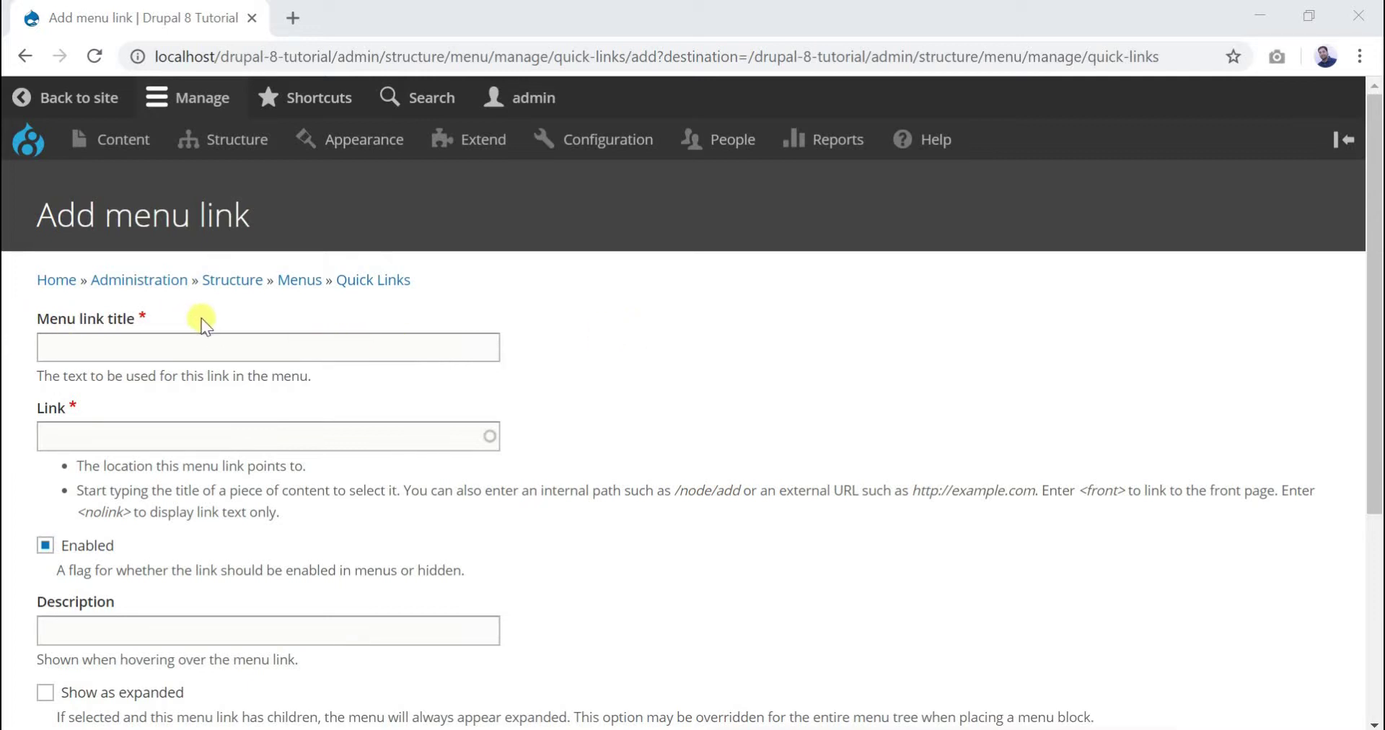
click(131, 344)
text(About Us)
click(189, 438)
text(/about-us)
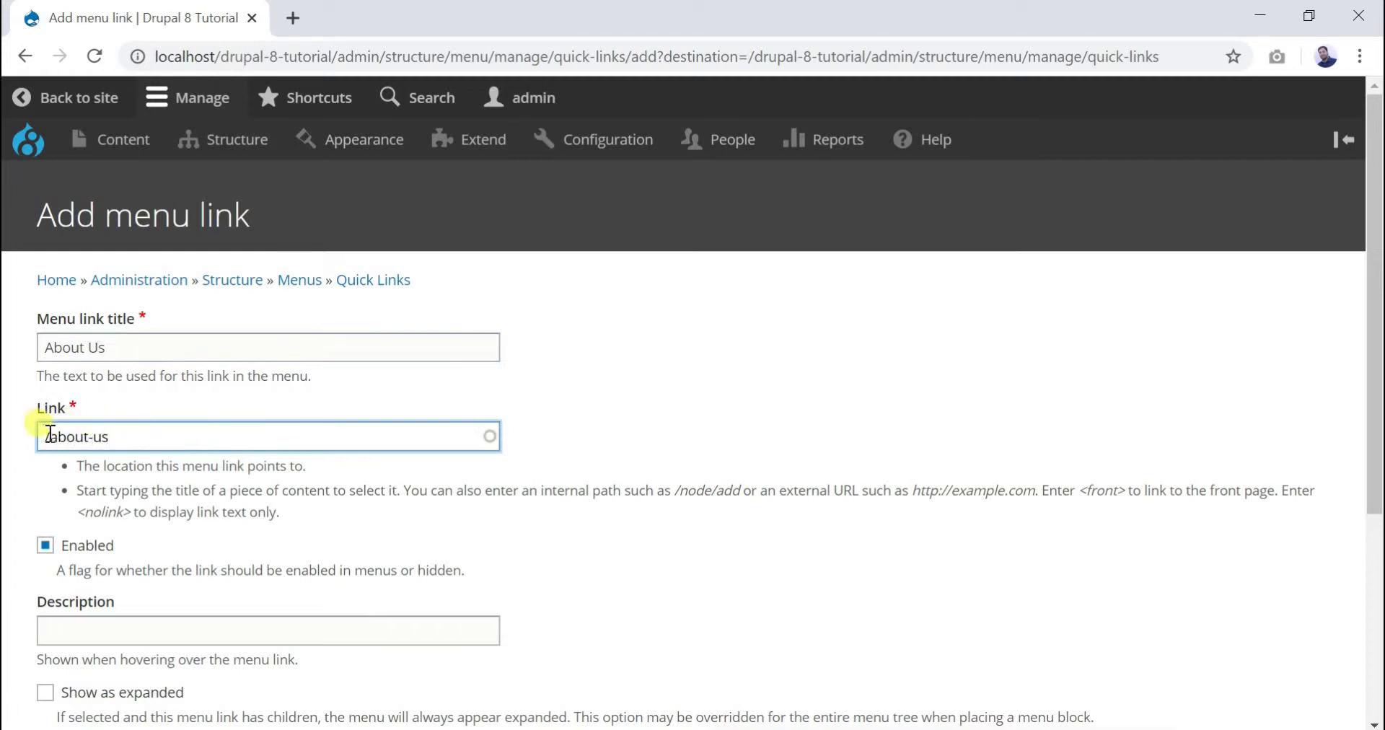
Review the link help examples (<front>, <nolink>, external URL) and save the About Us link
drag(110, 436, 32, 445)
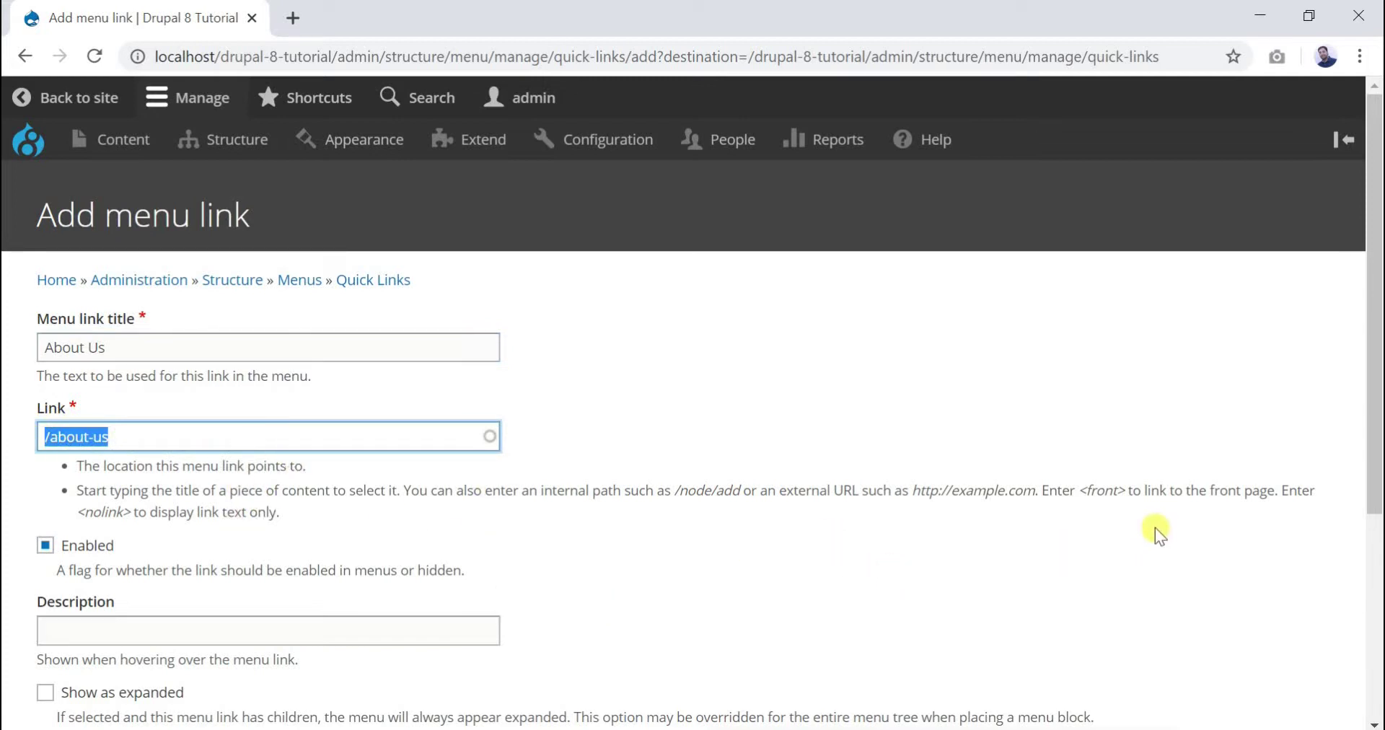
drag(1126, 491, 1079, 490)
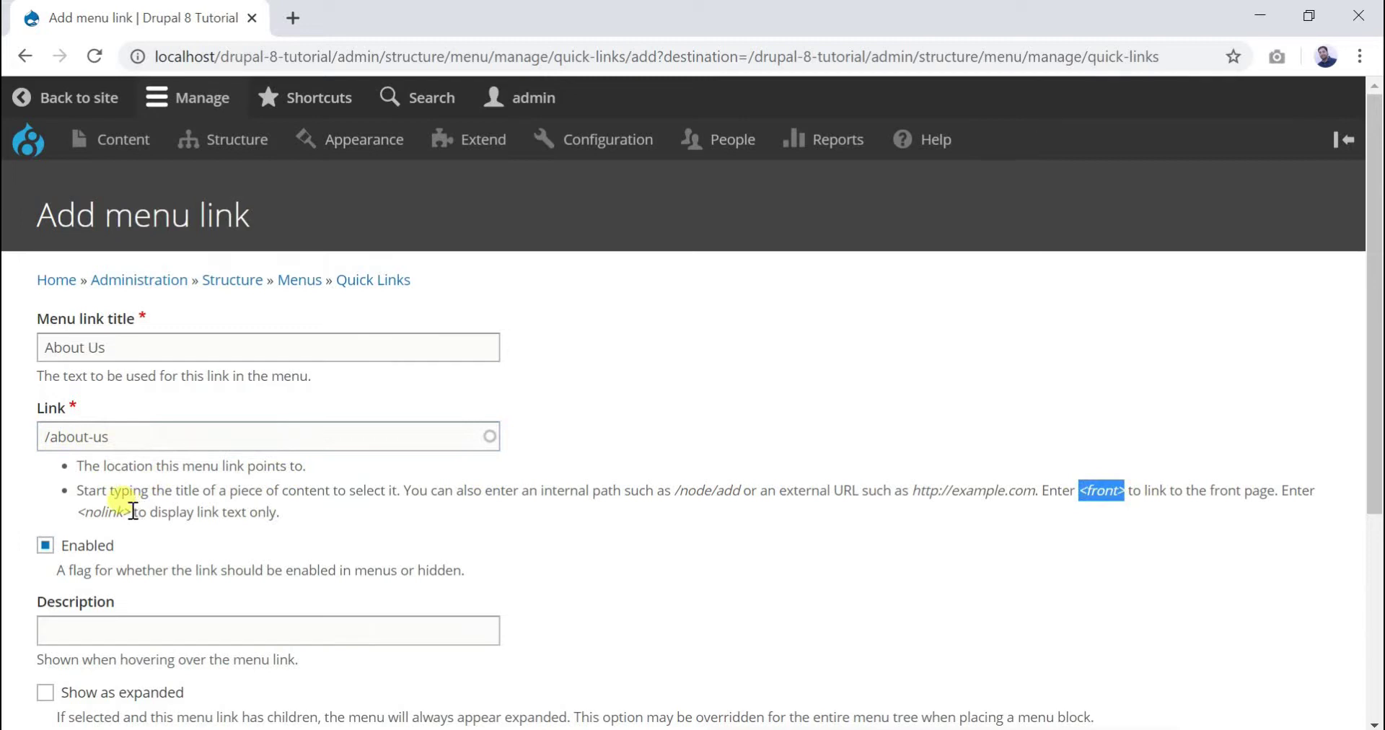
drag(131, 511, 77, 510)
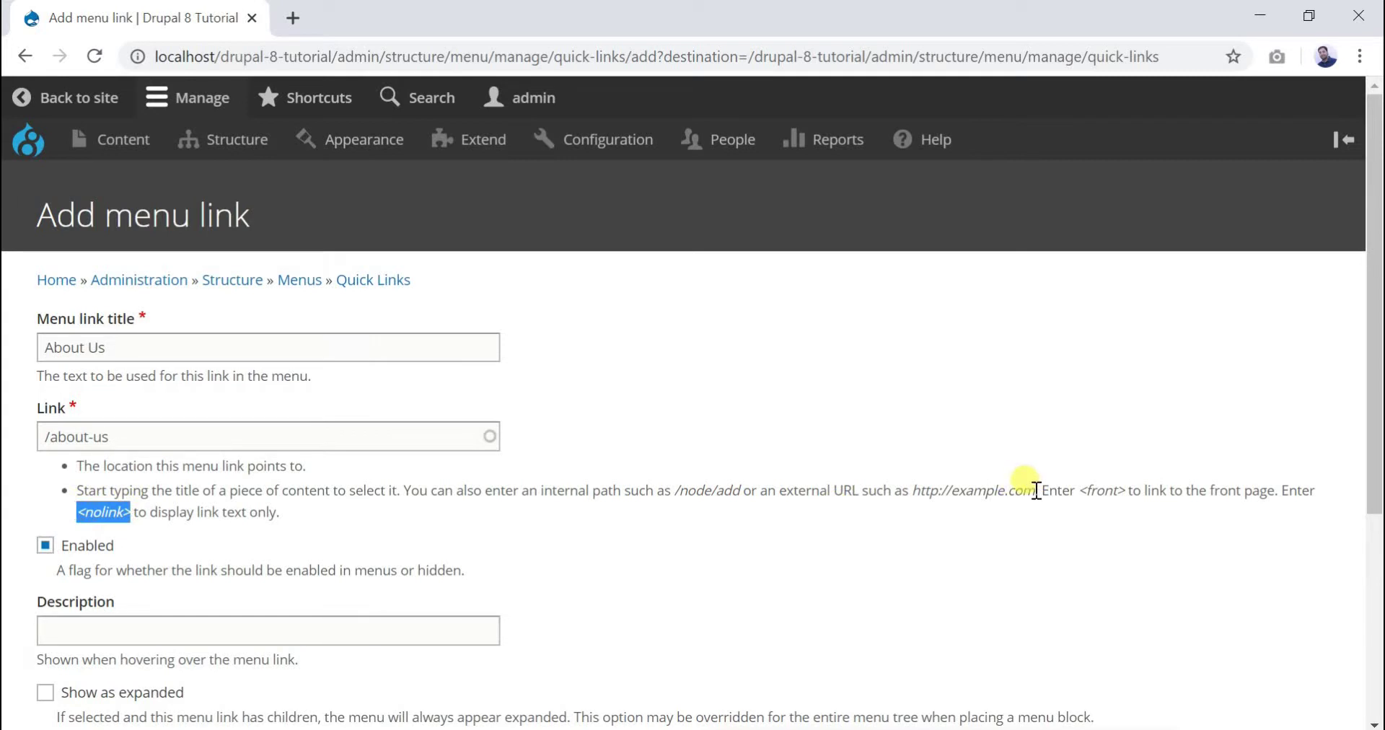
drag(1037, 491, 913, 491)
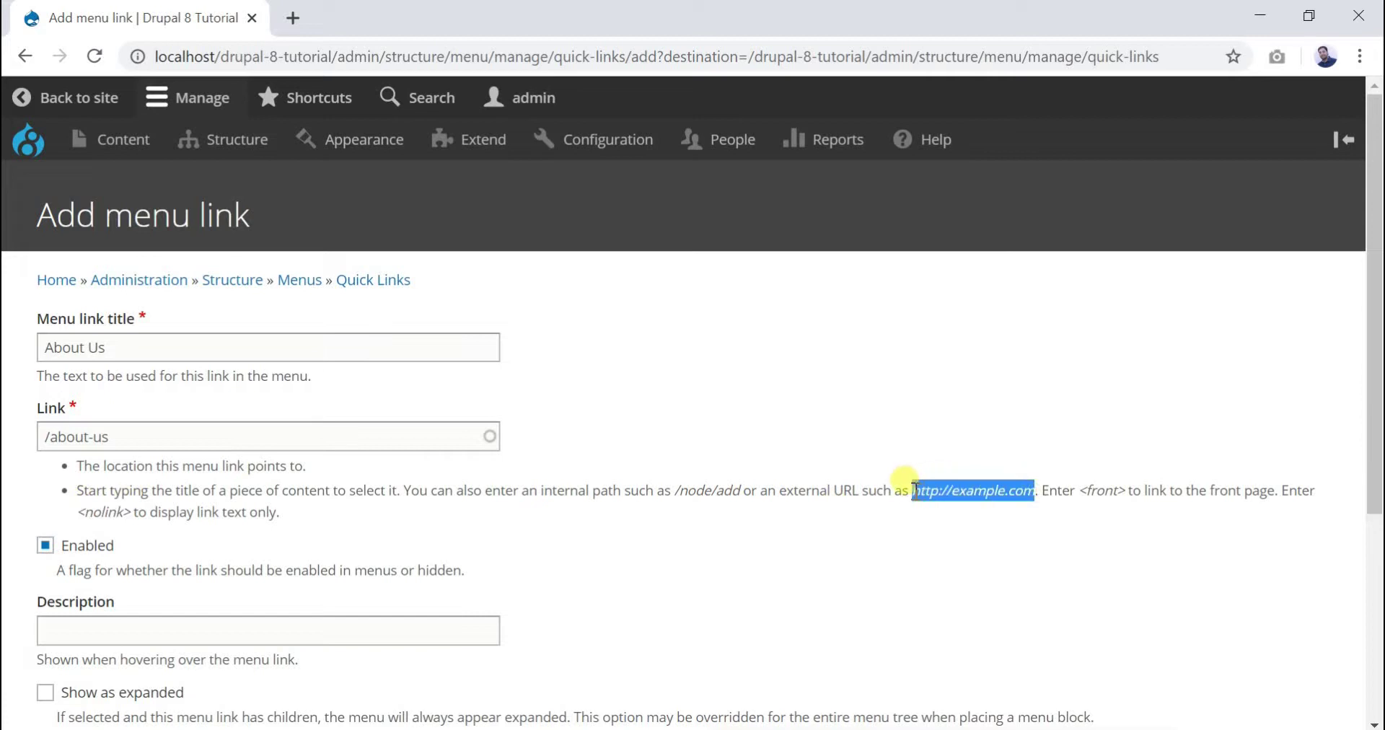
double_click(976, 494)
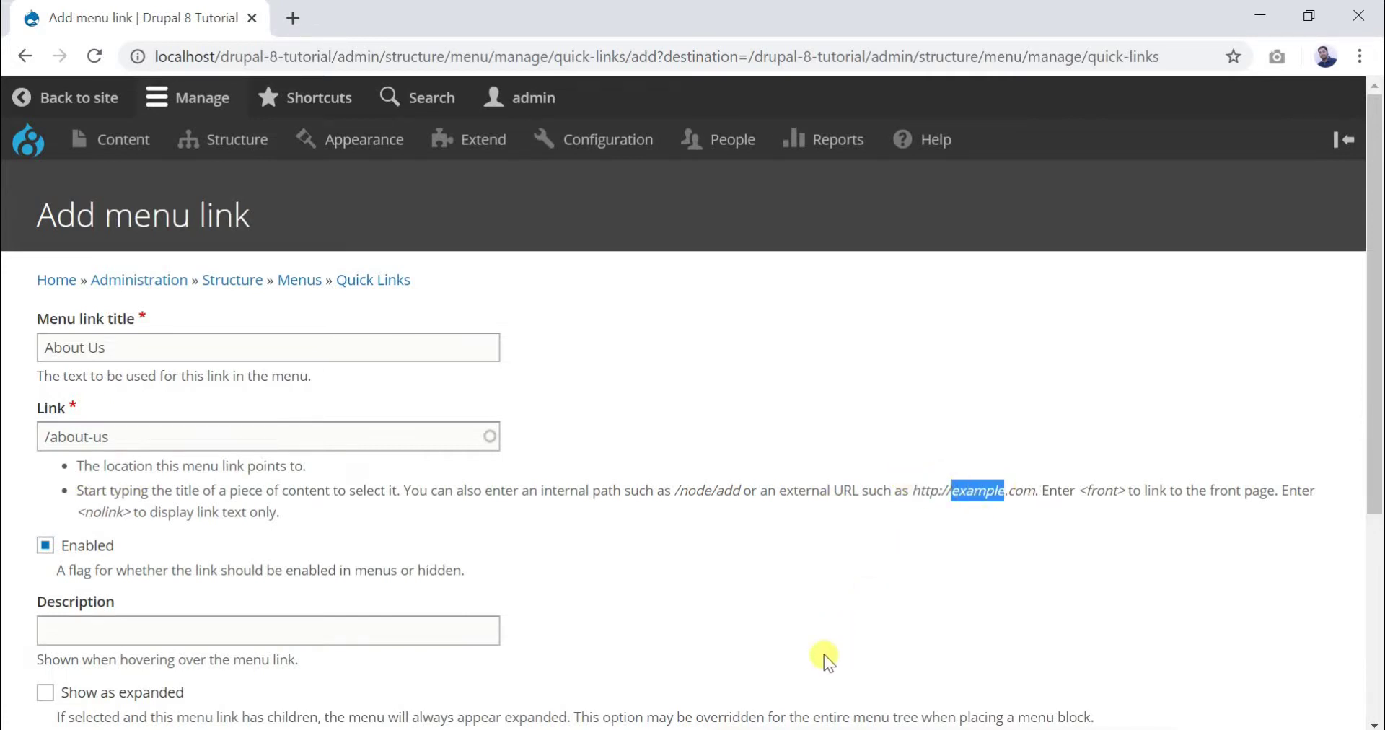
drag(1376, 436, 1375, 610)
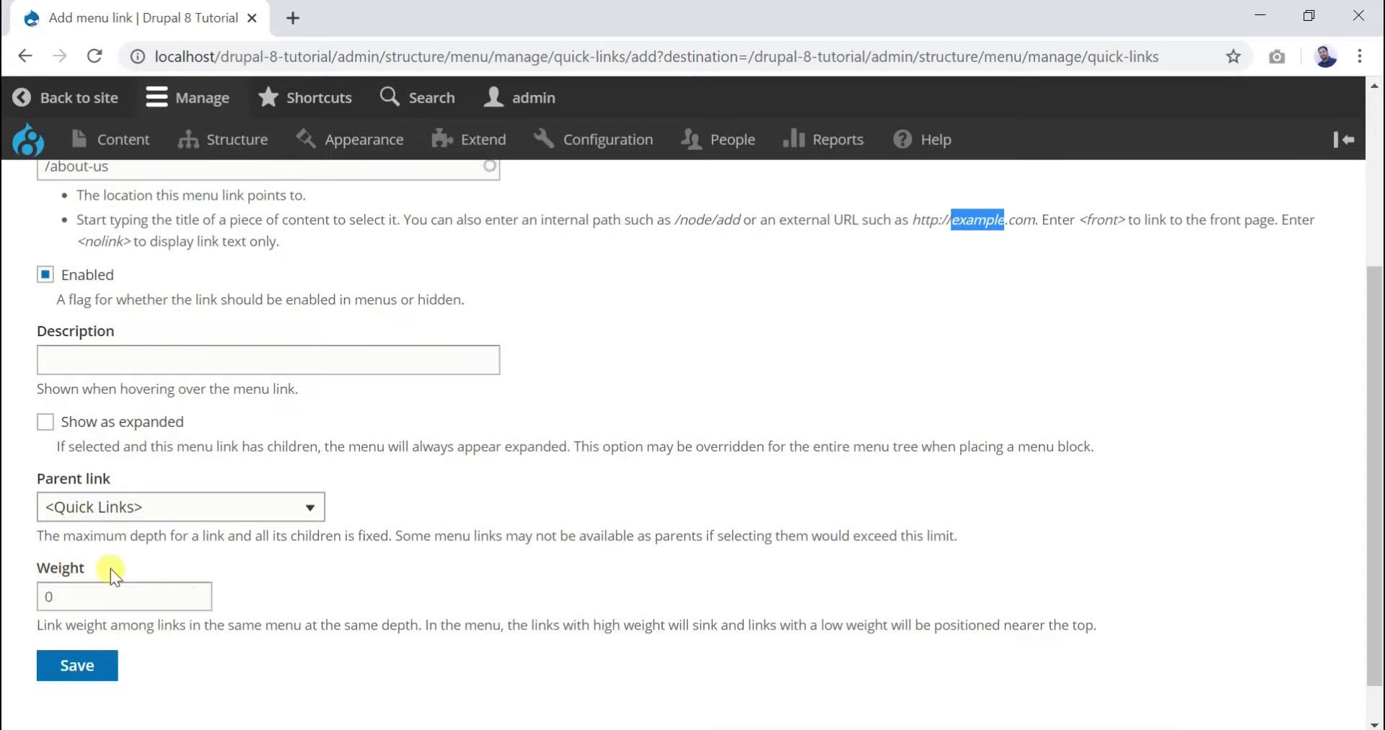
click(78, 663)
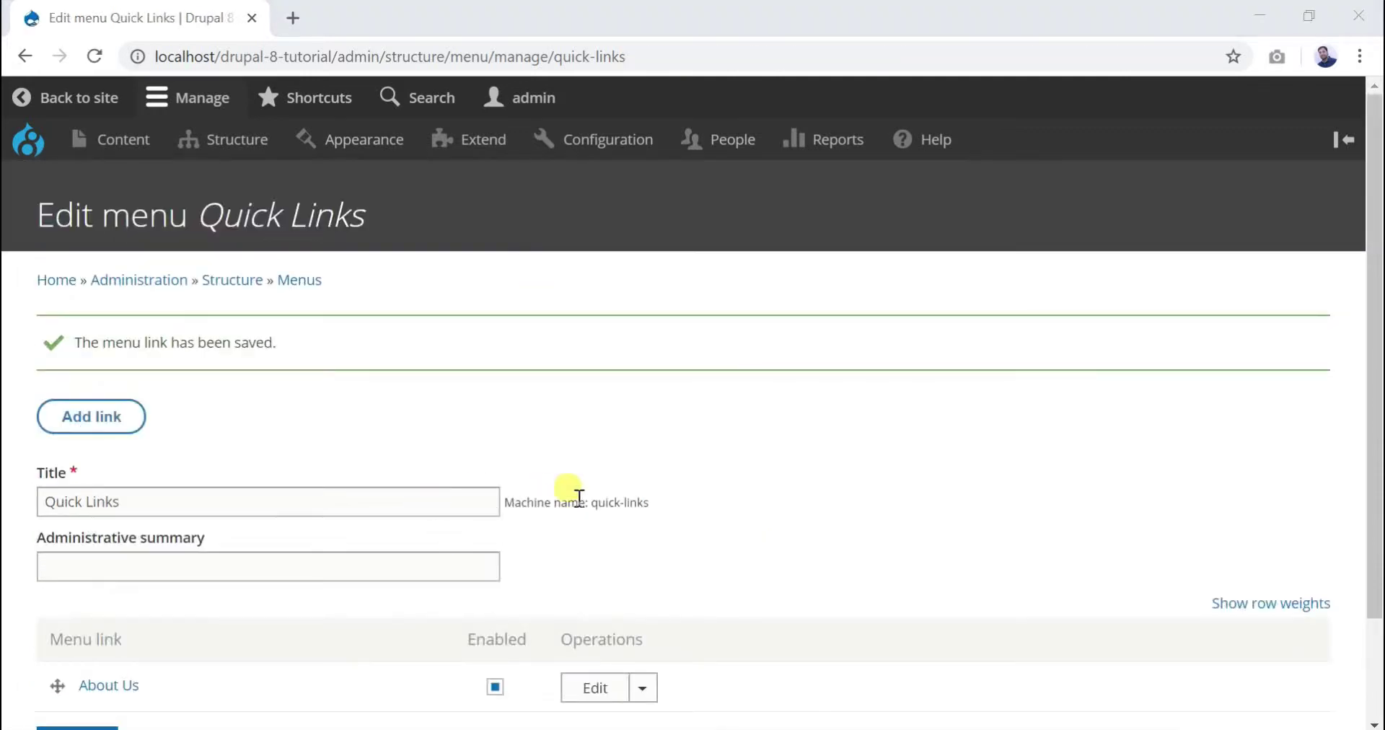
Add a 'Home' link to /<front> with weight 1 and save it
drag(1376, 393, 1376, 498)
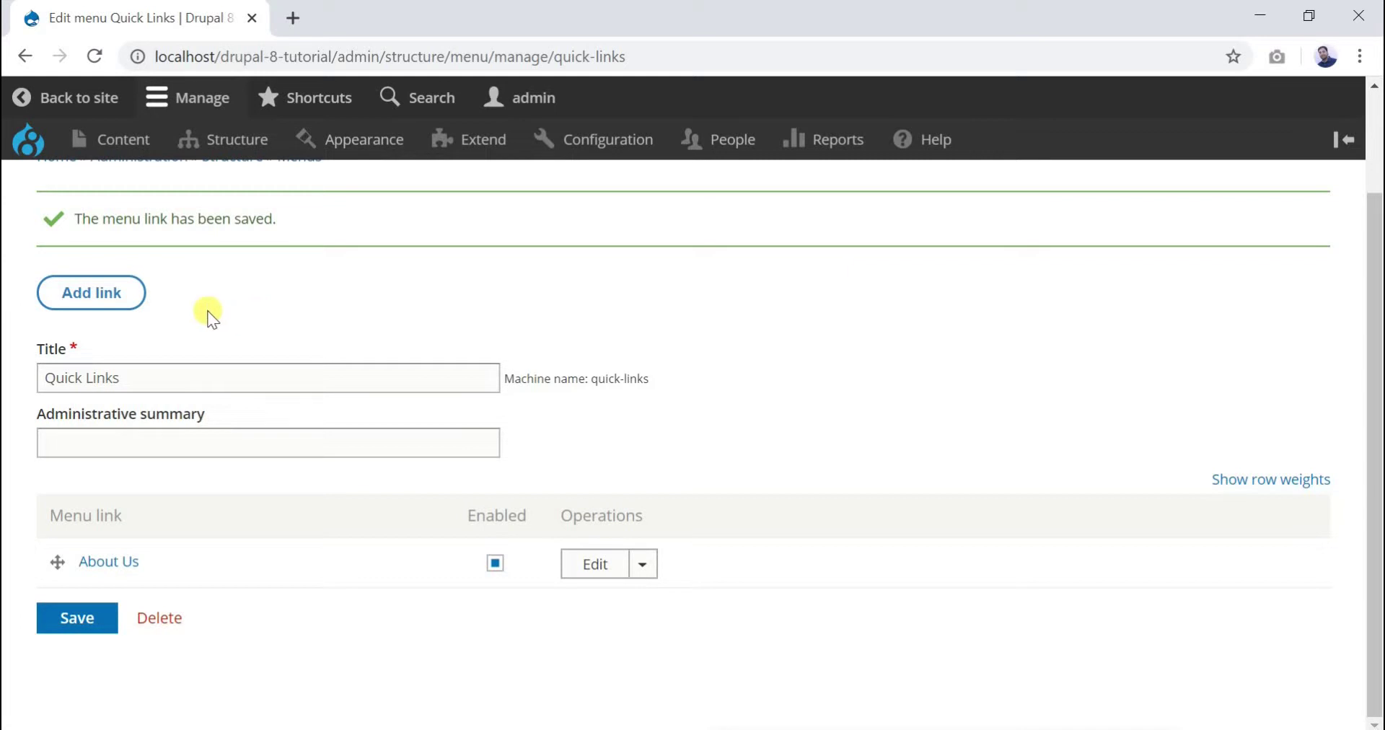
click(99, 302)
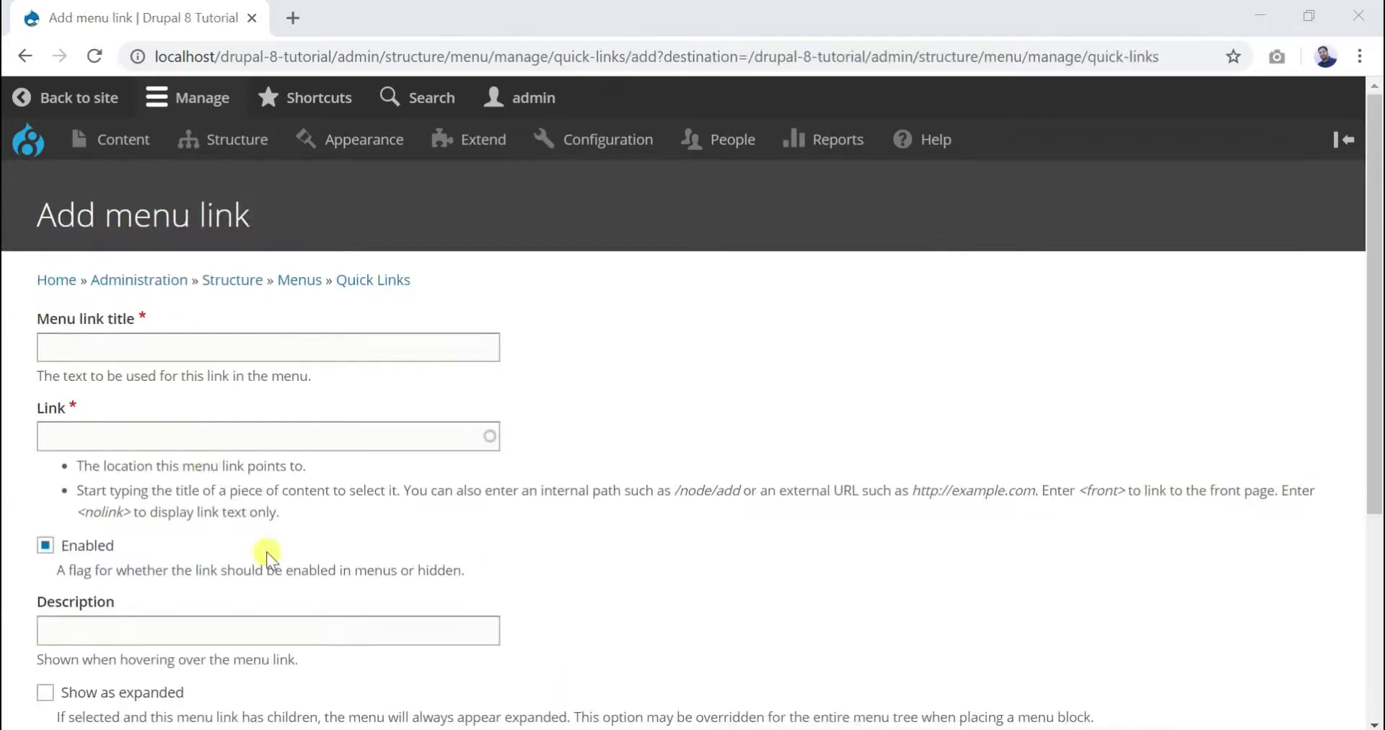
click(224, 345)
text(Home)
key(Tab)
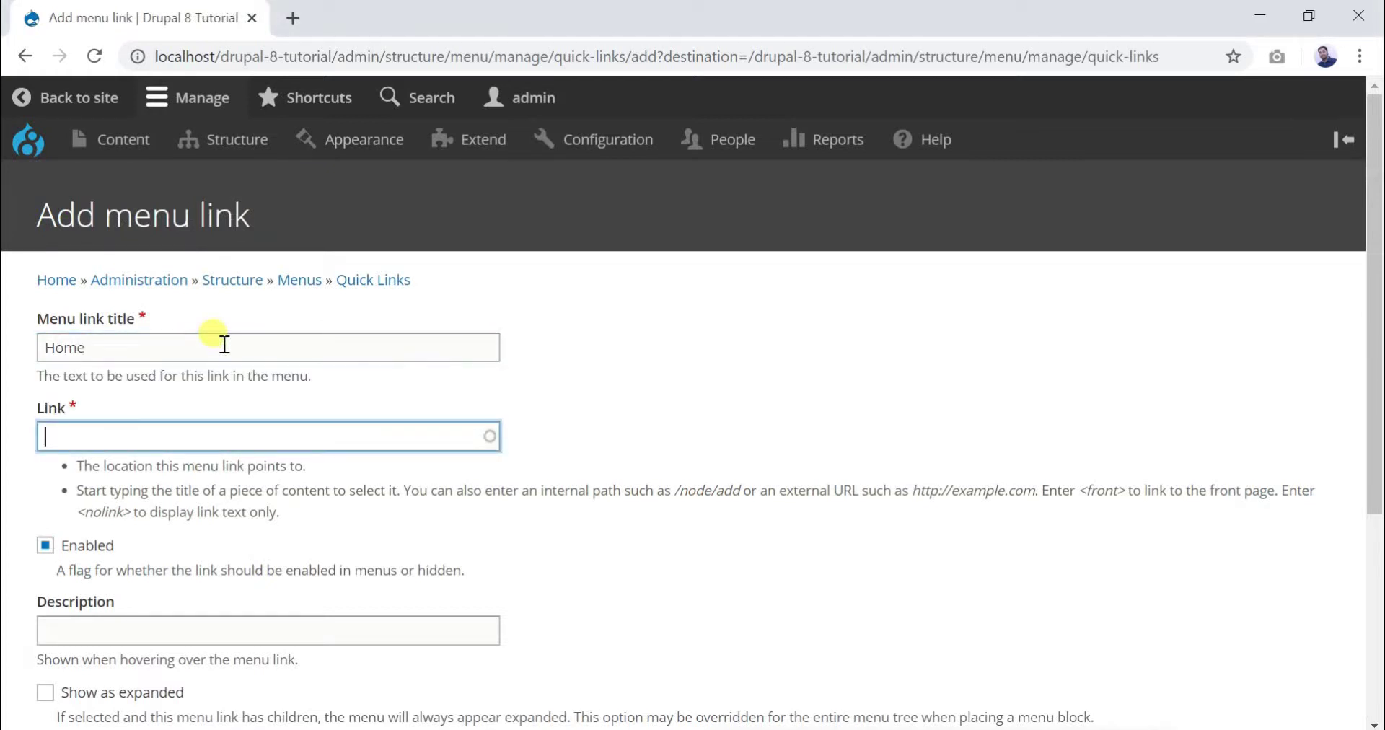
text(front>)
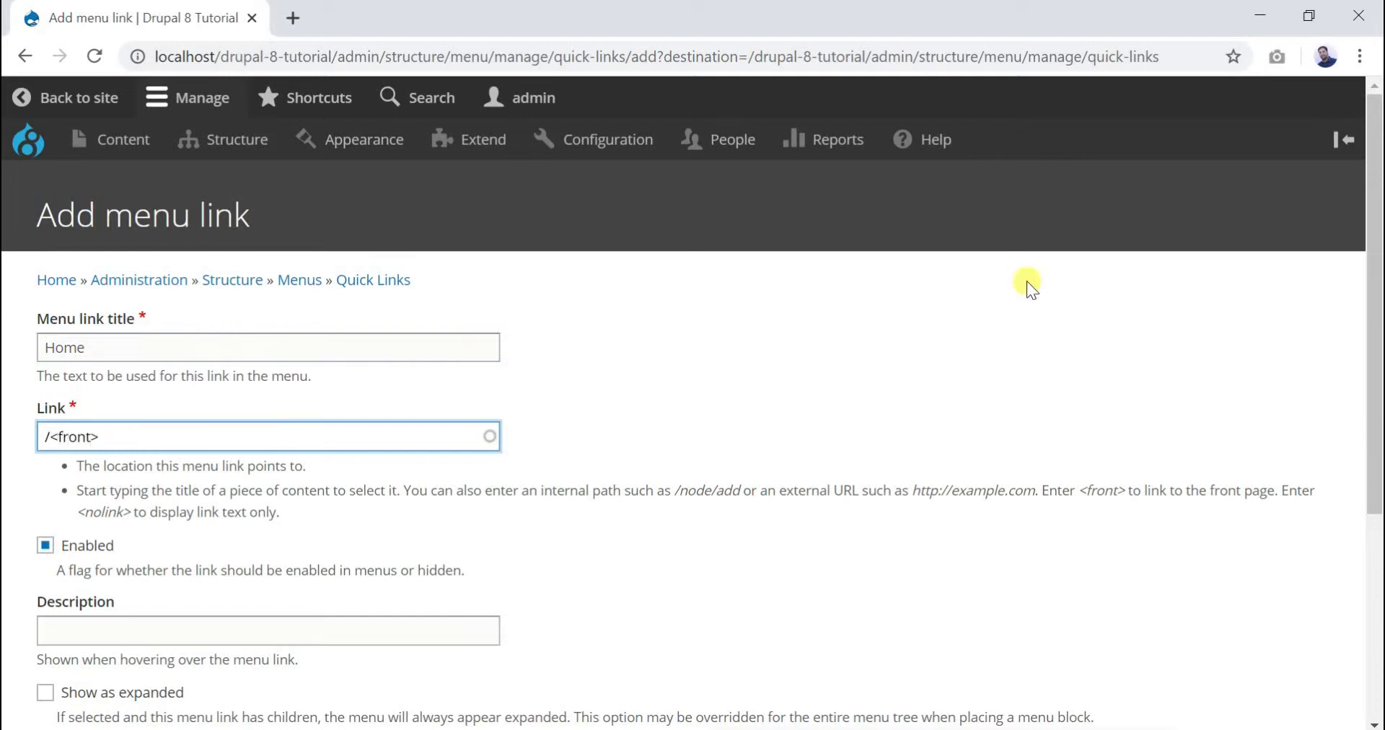
scroll(1374, 281, down, 5)
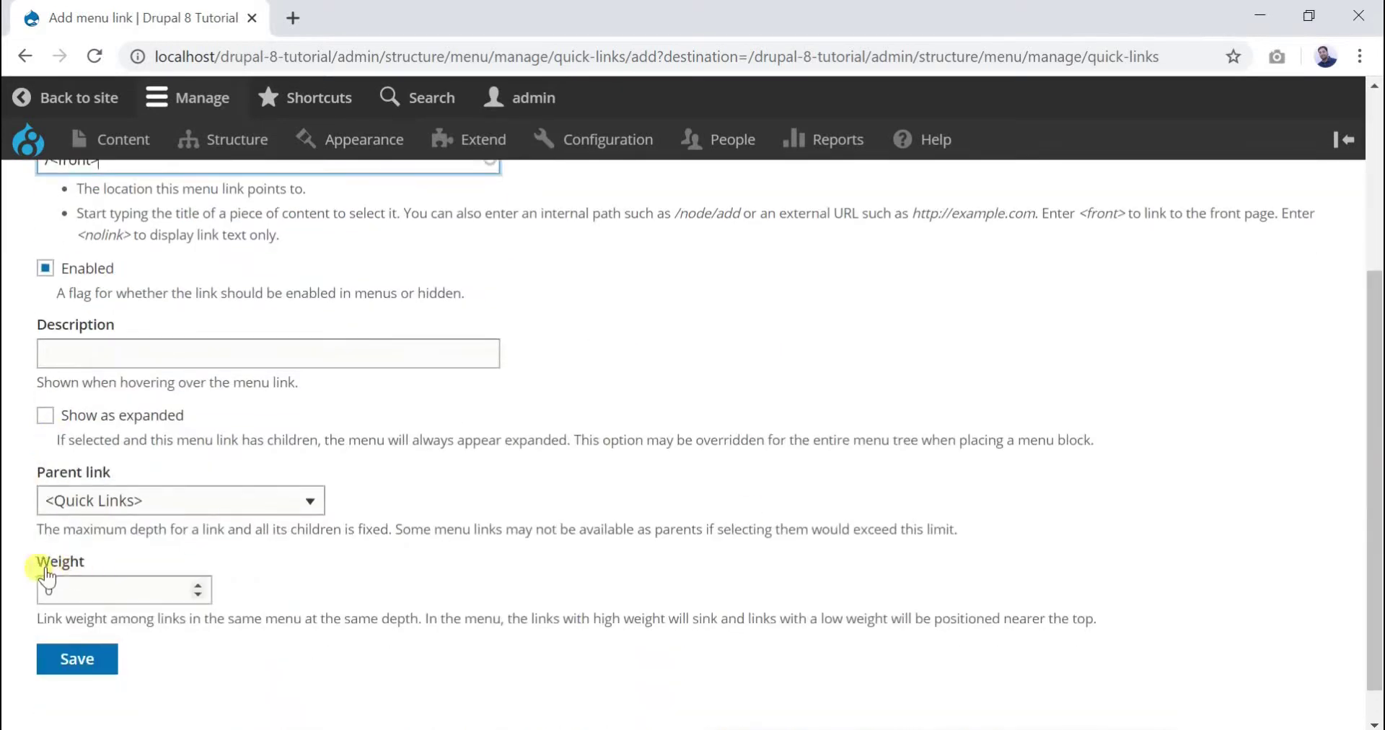
double_click(79, 588)
key(BackSpace)
text(1)
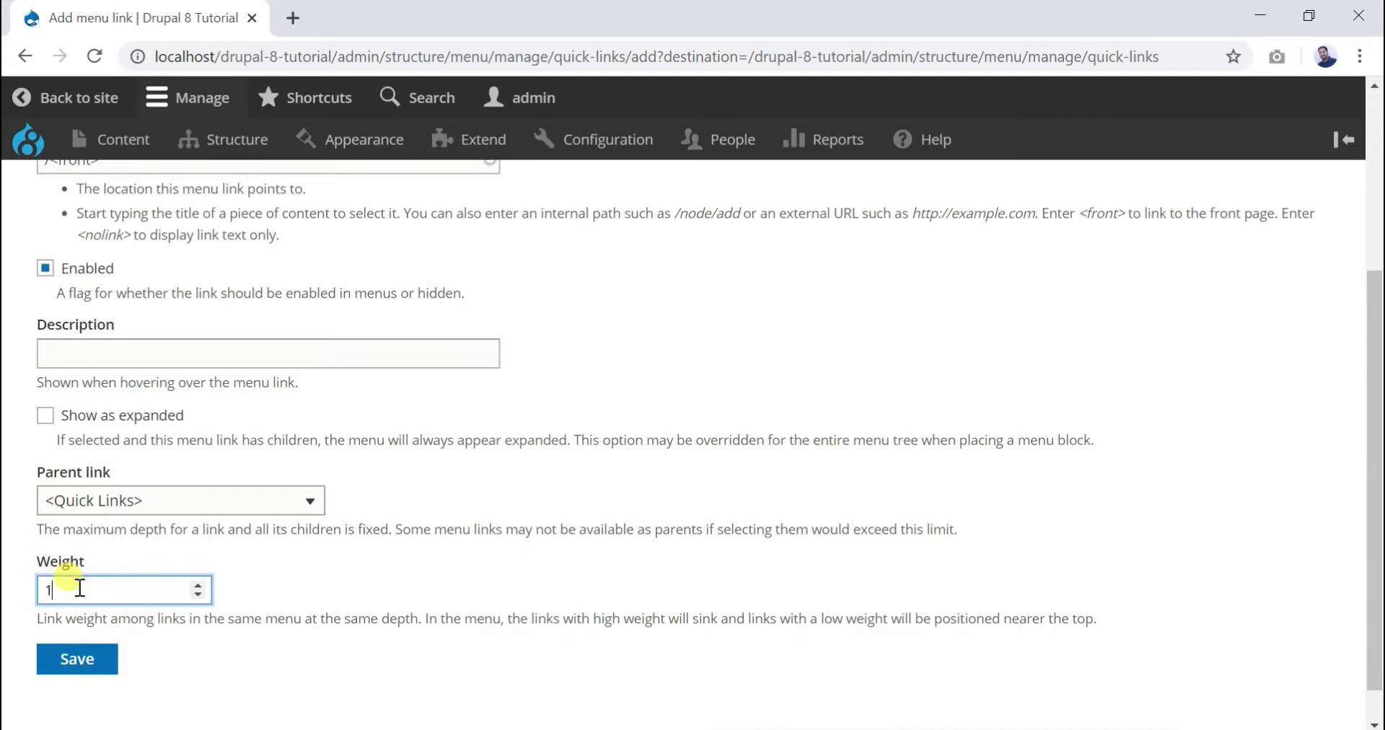
click(83, 665)
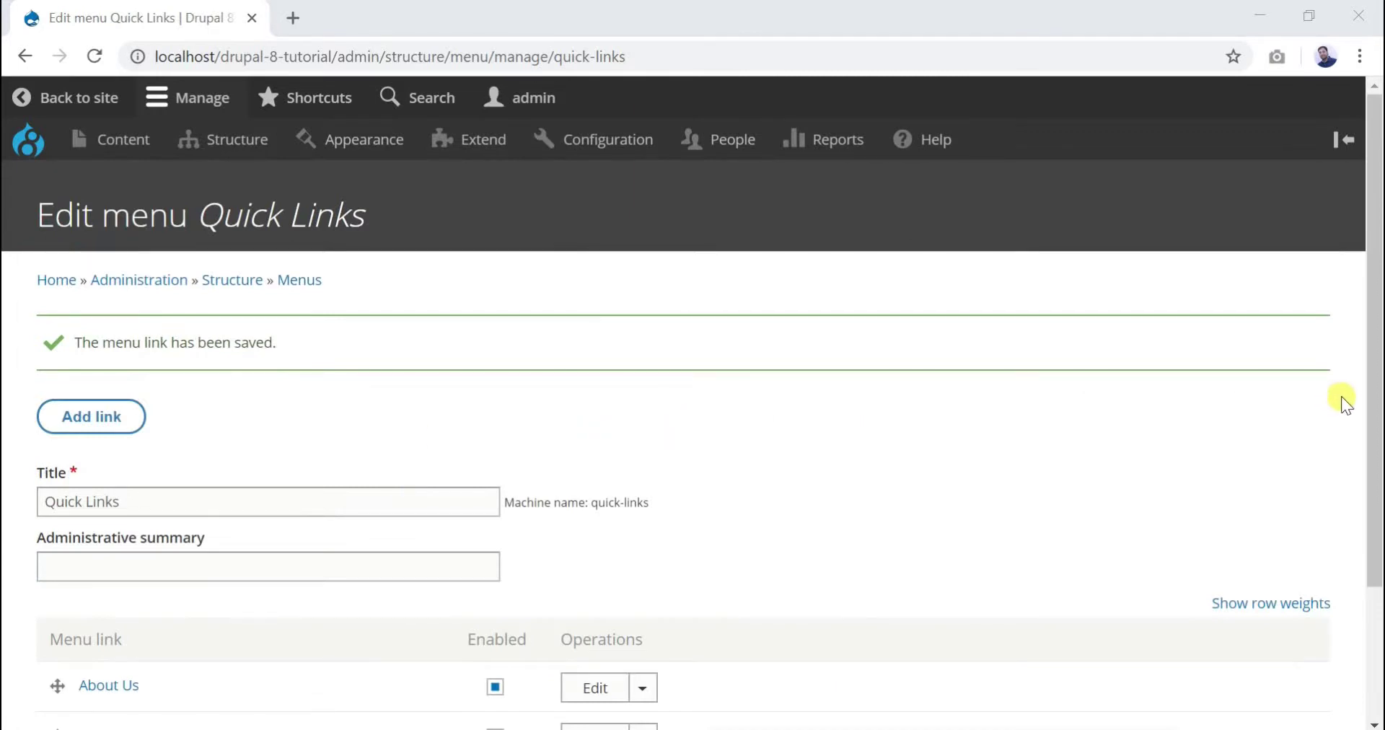
drag(1376, 402, 1375, 512)
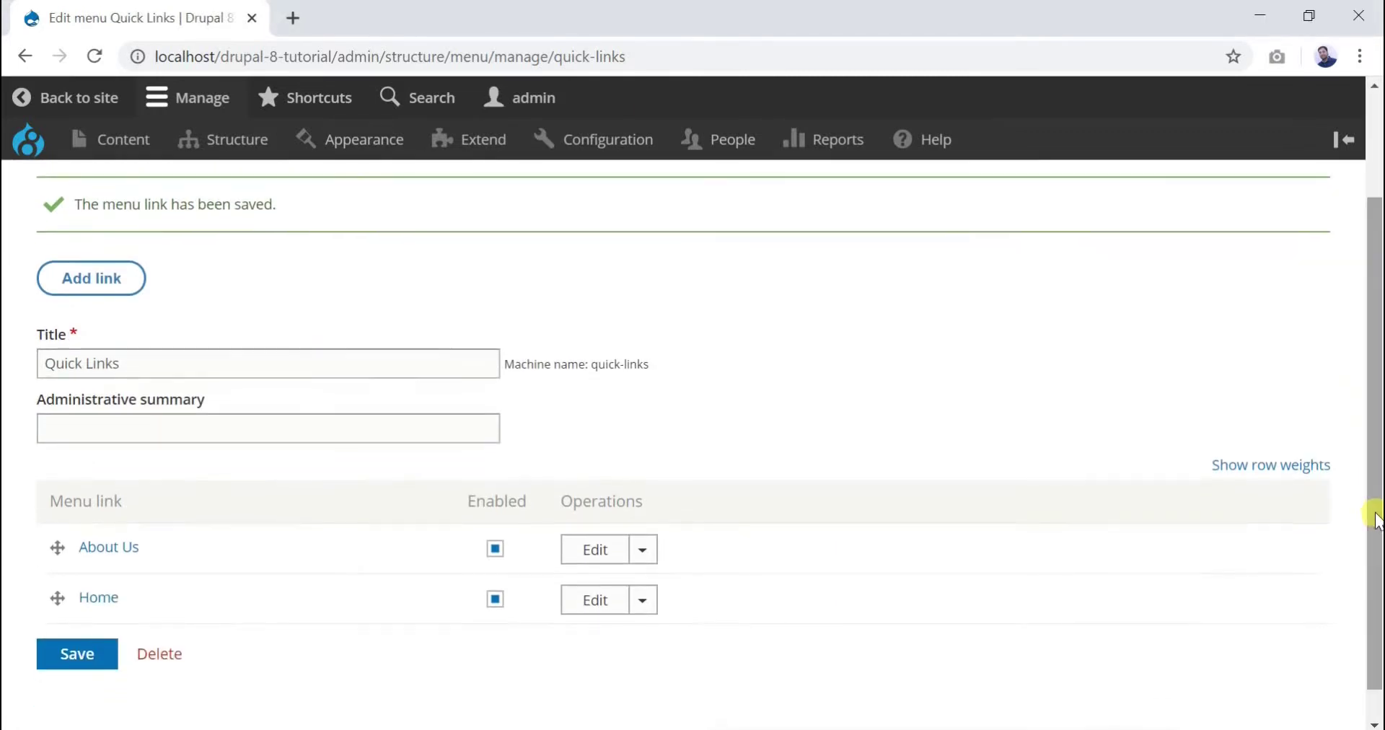
Add a 'Services' link pointing to /services to Quick Links and save it
click(108, 278)
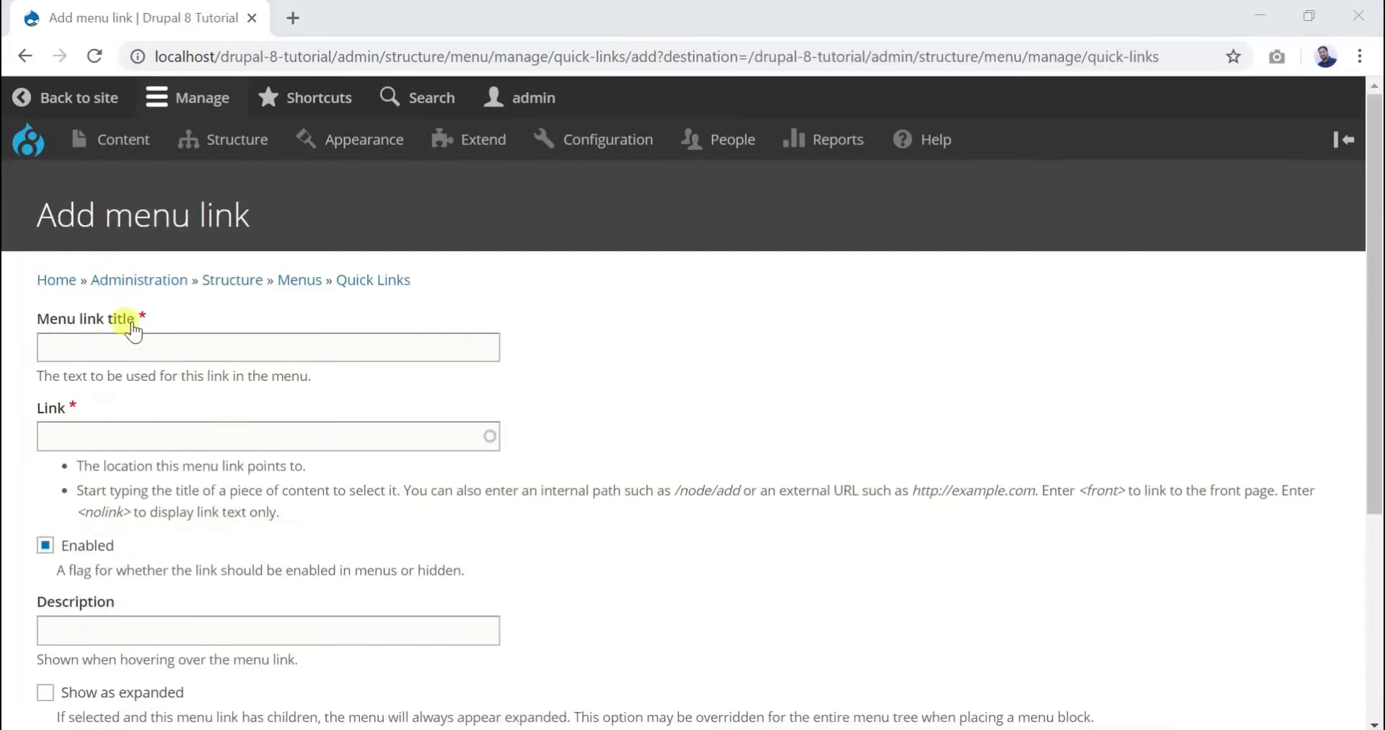
click(153, 342)
text(Services)
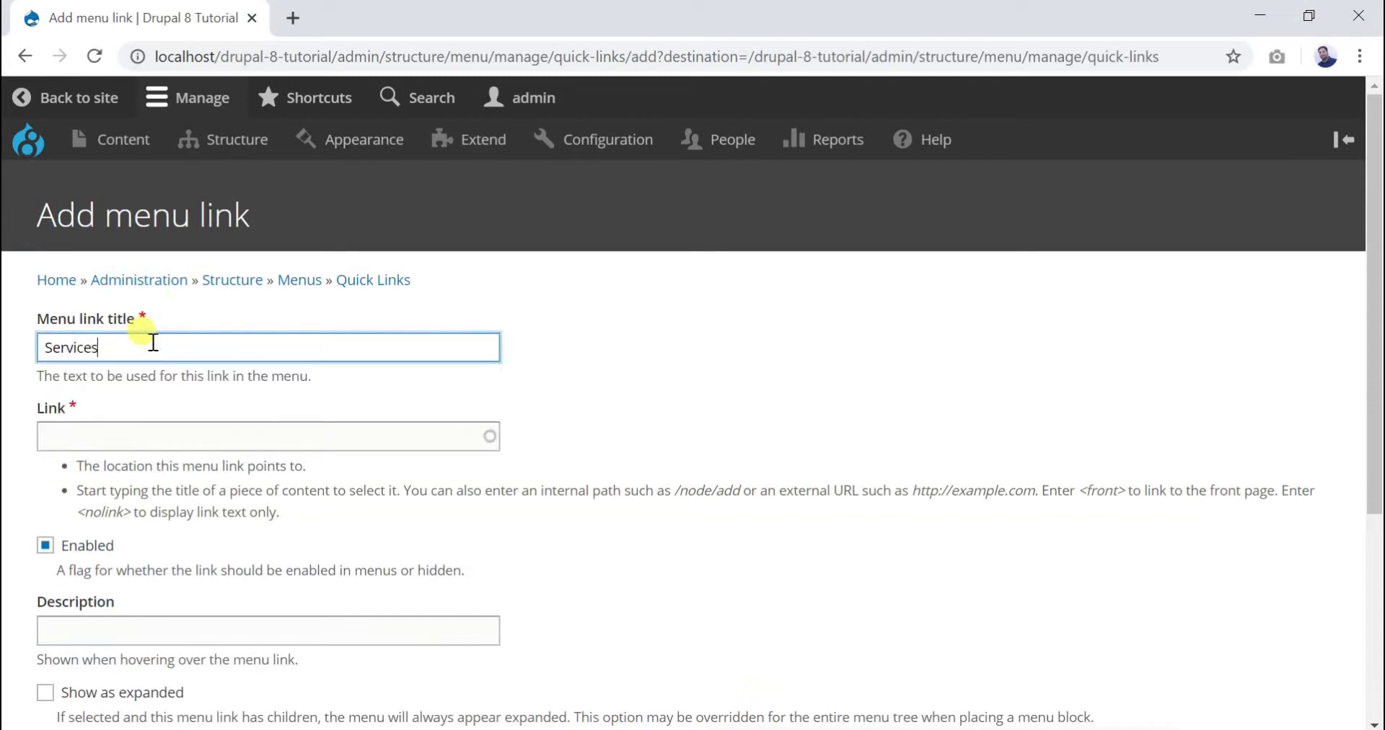
click(115, 436)
text(/)
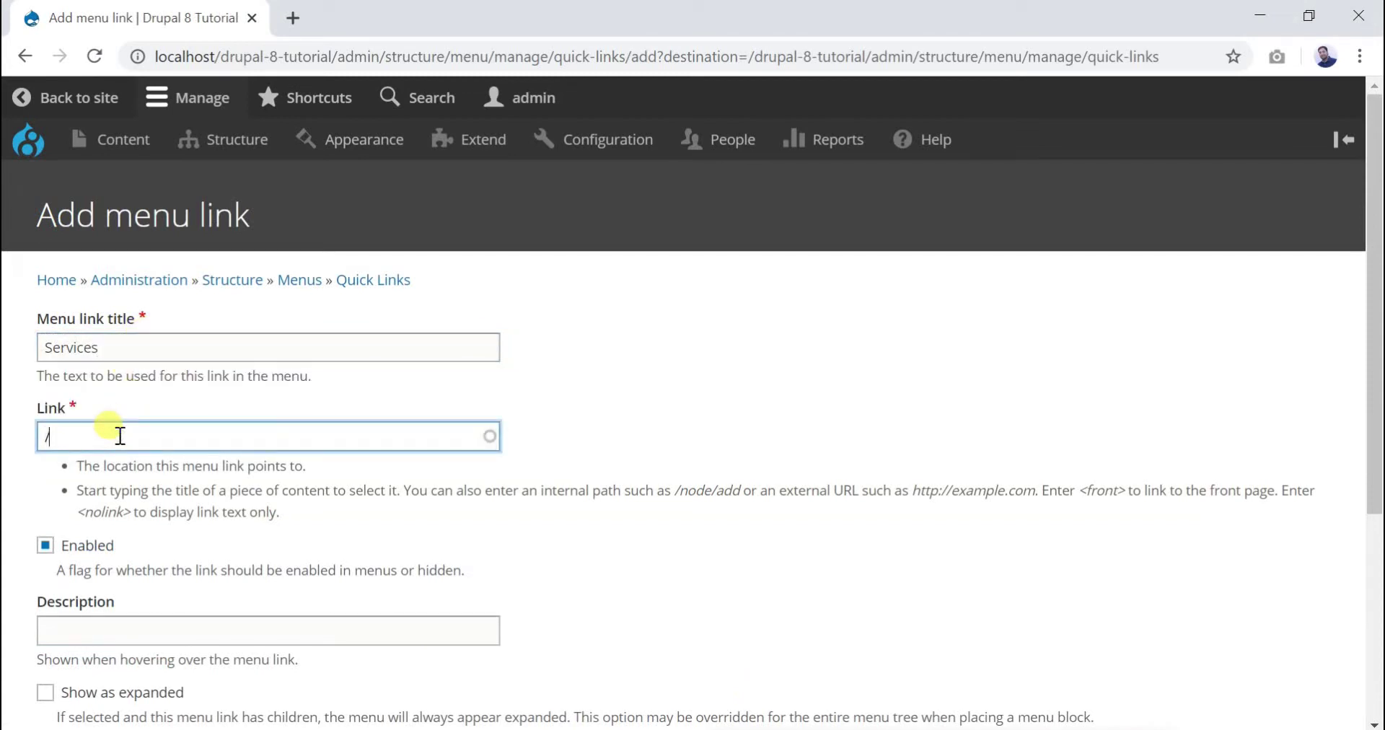
text(ces)
scroll(225, 555, down, 5)
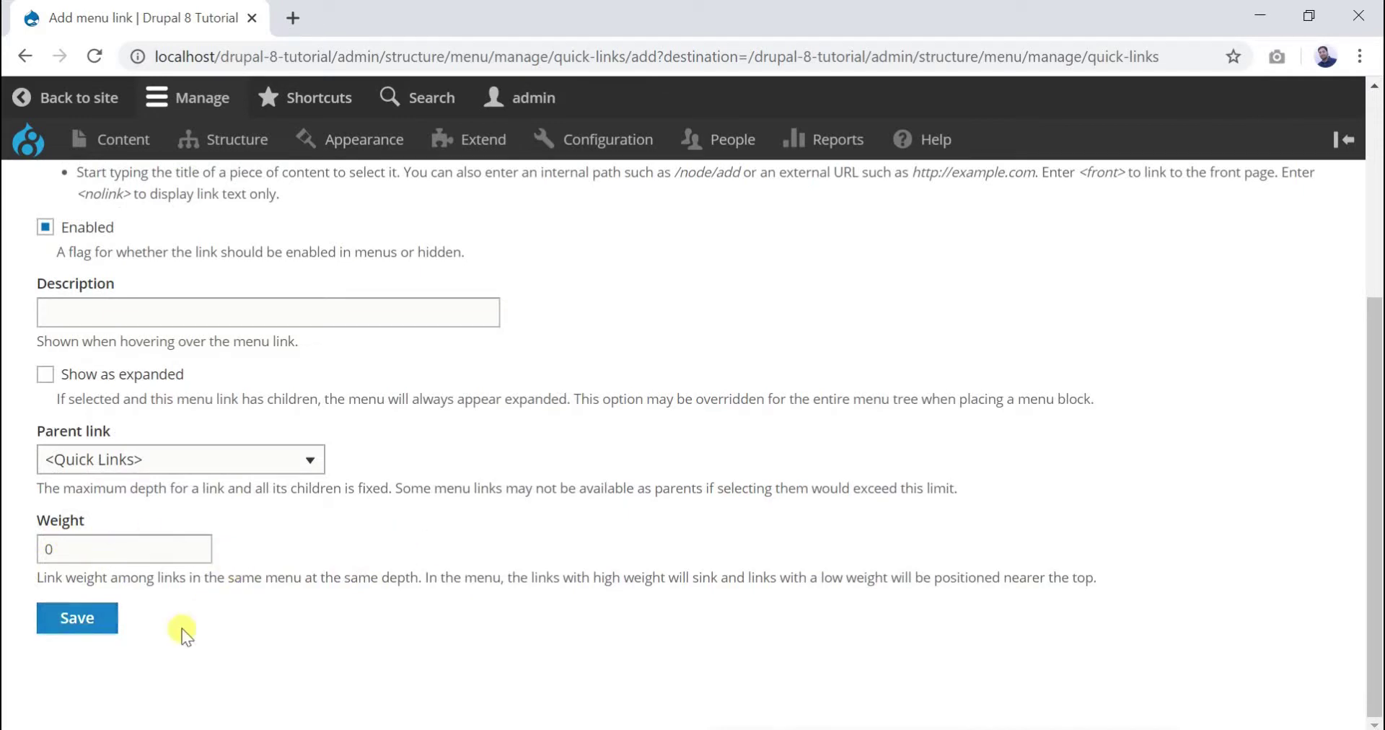
click(78, 618)
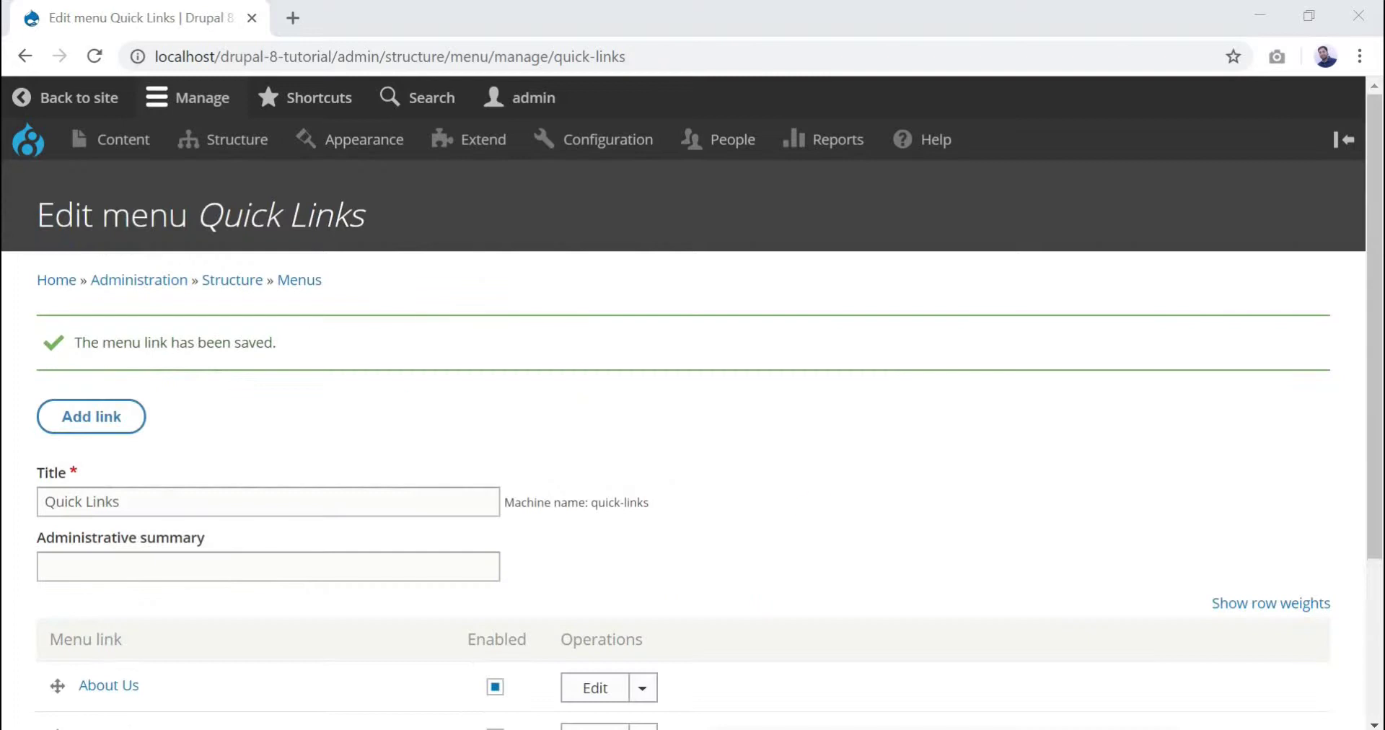
Drag Home to the top, indent About Us beneath it, and save the menu order
drag(1377, 295, 1376, 501)
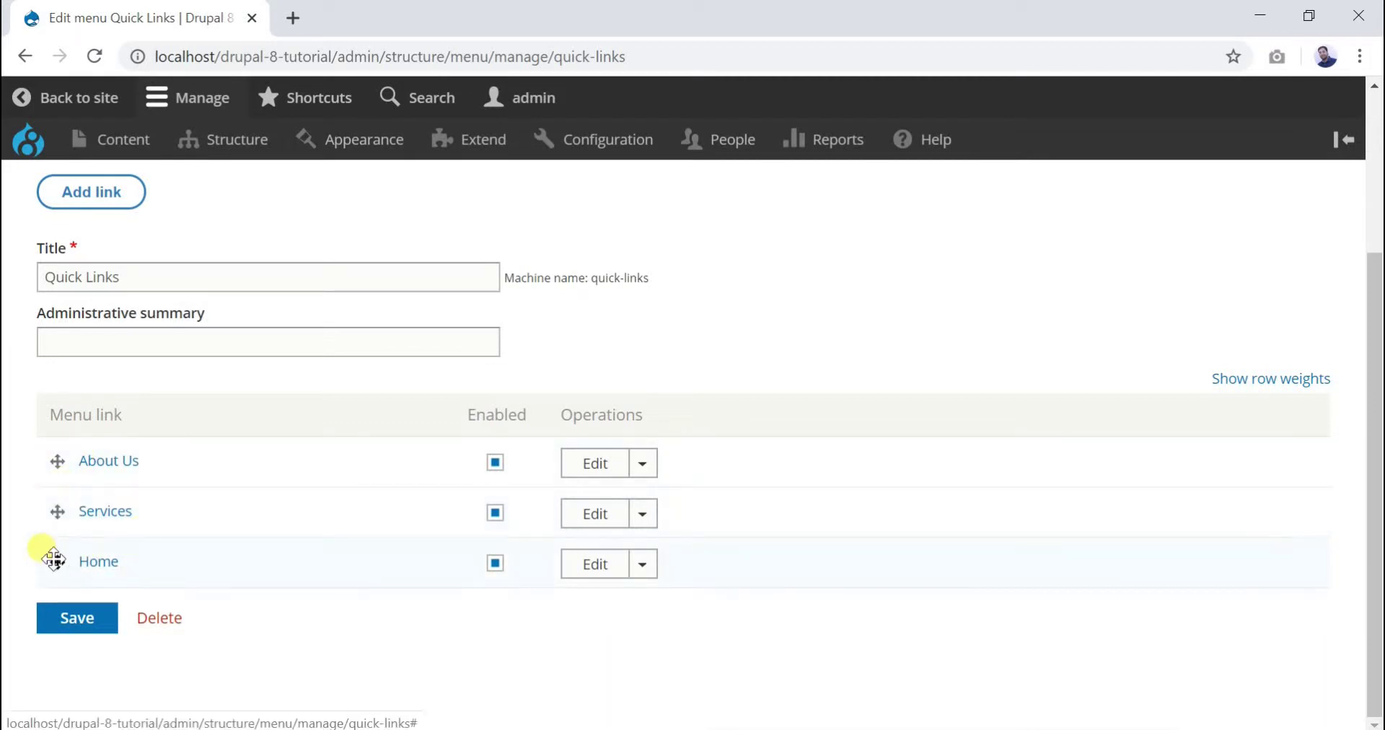
drag(54, 559, 57, 462)
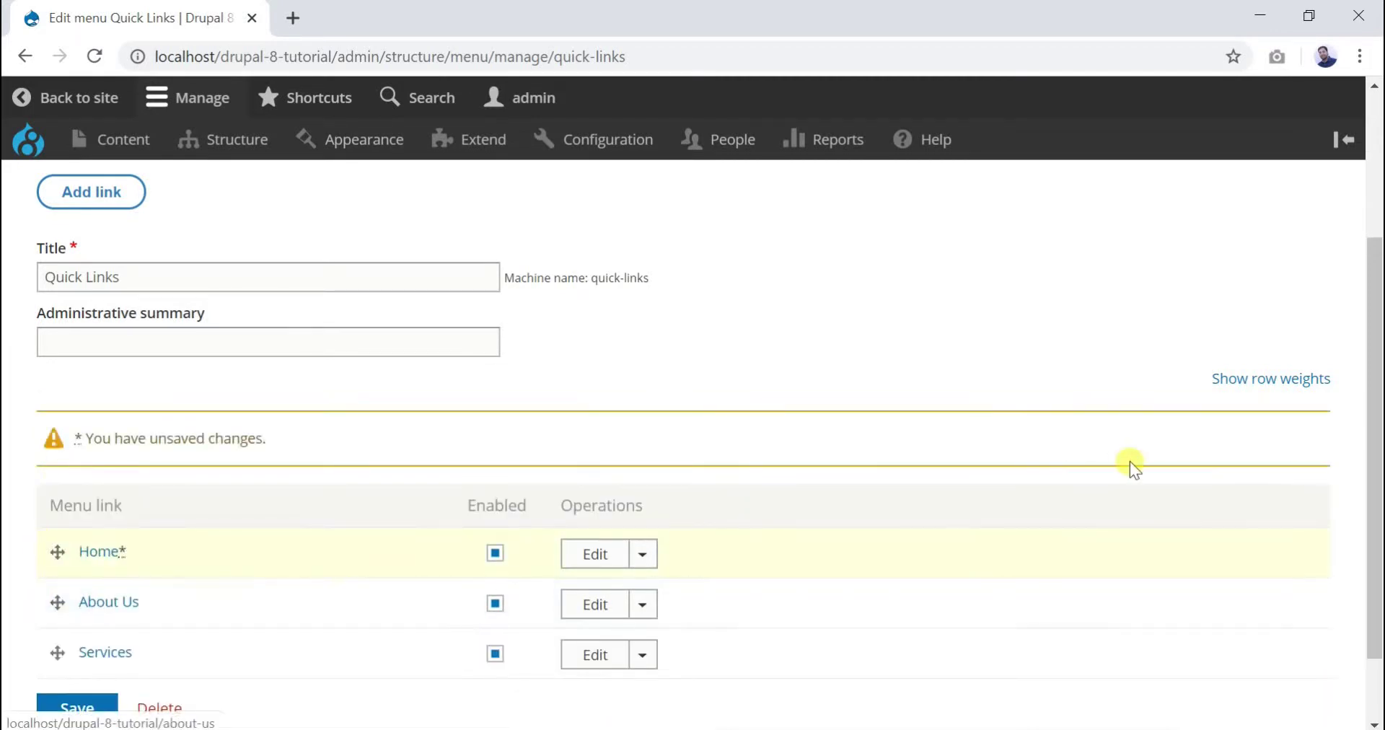
scroll(1377, 421, down, 1)
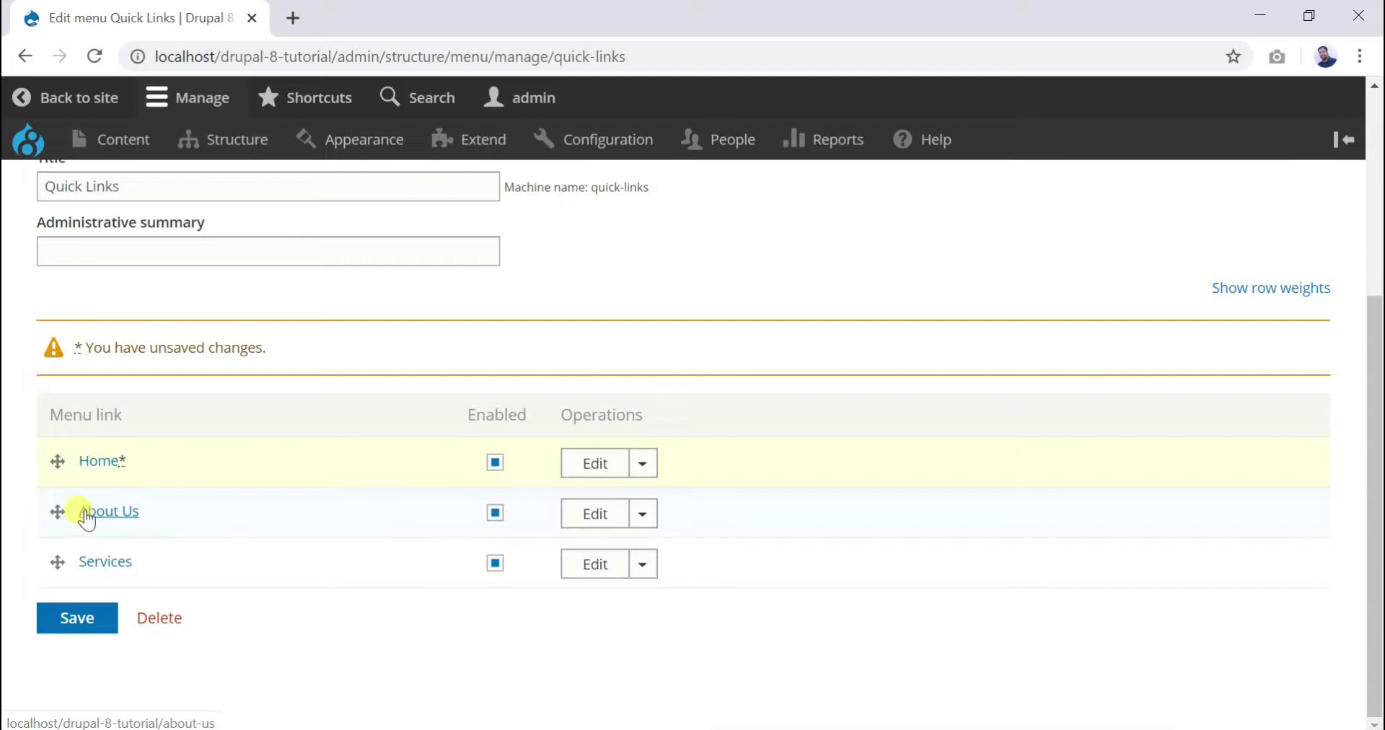
drag(58, 508, 97, 509)
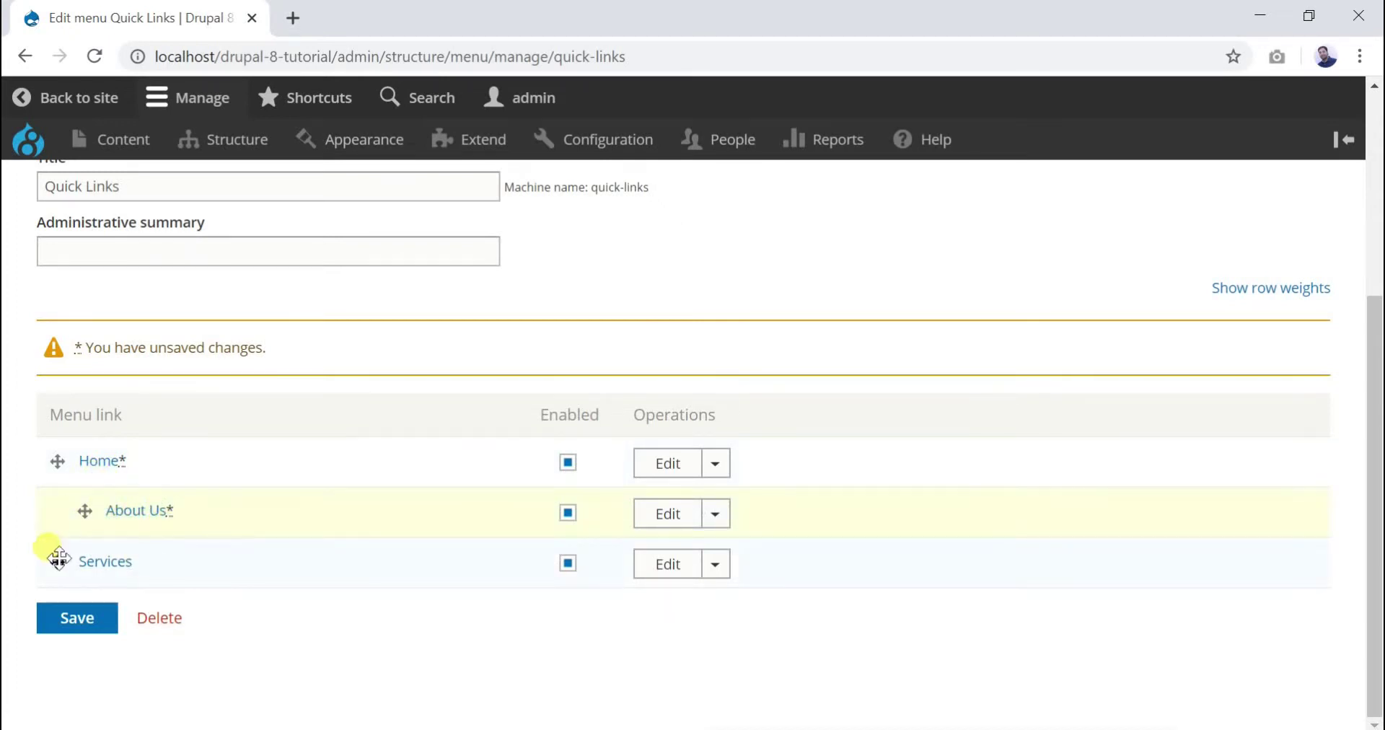
click(71, 622)
click(105, 622)
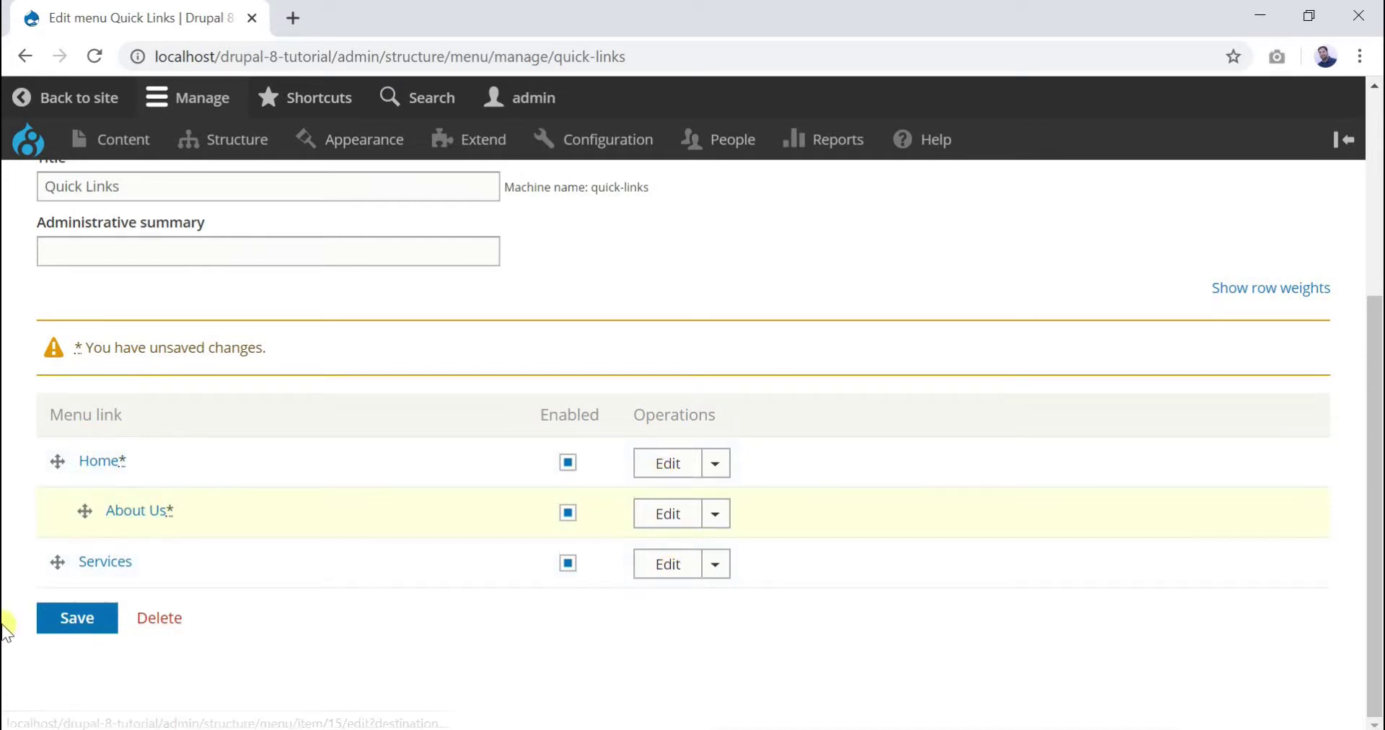
click(90, 625)
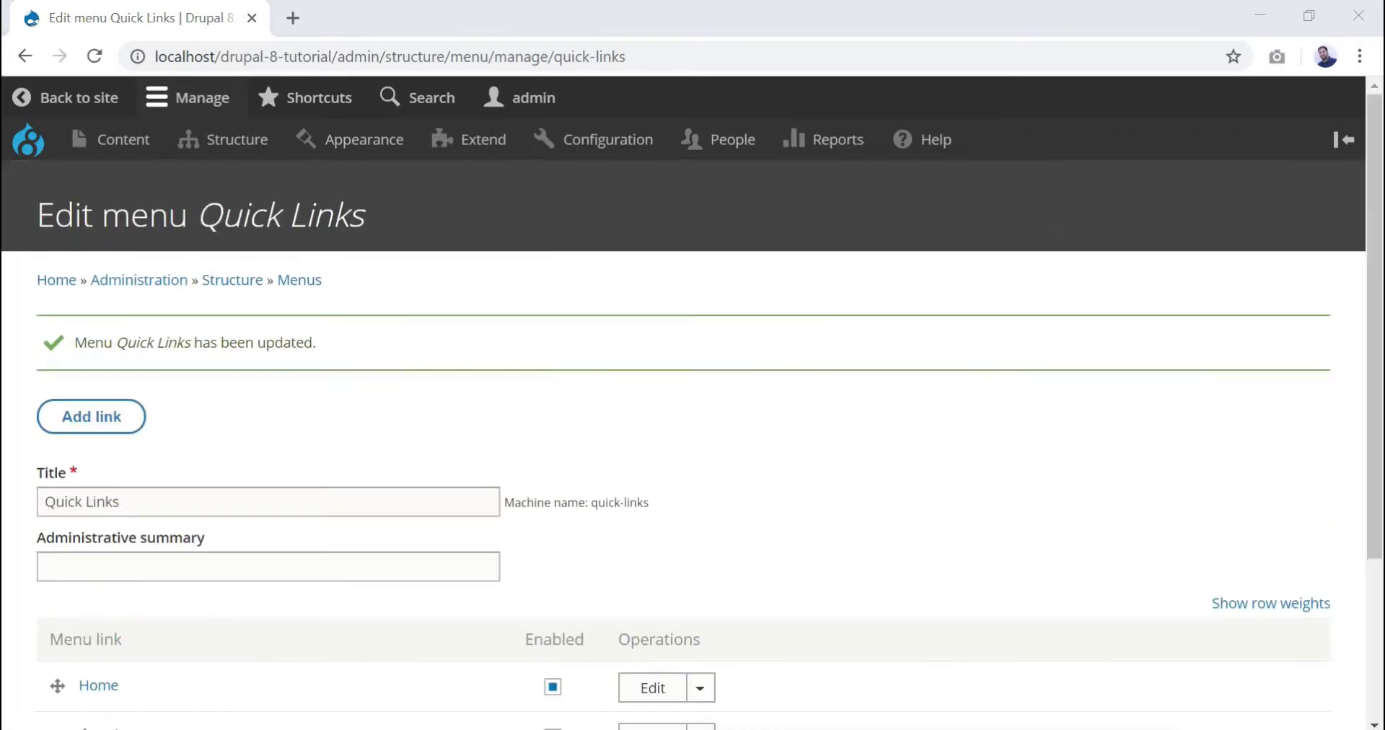
drag(1379, 358, 1376, 457)
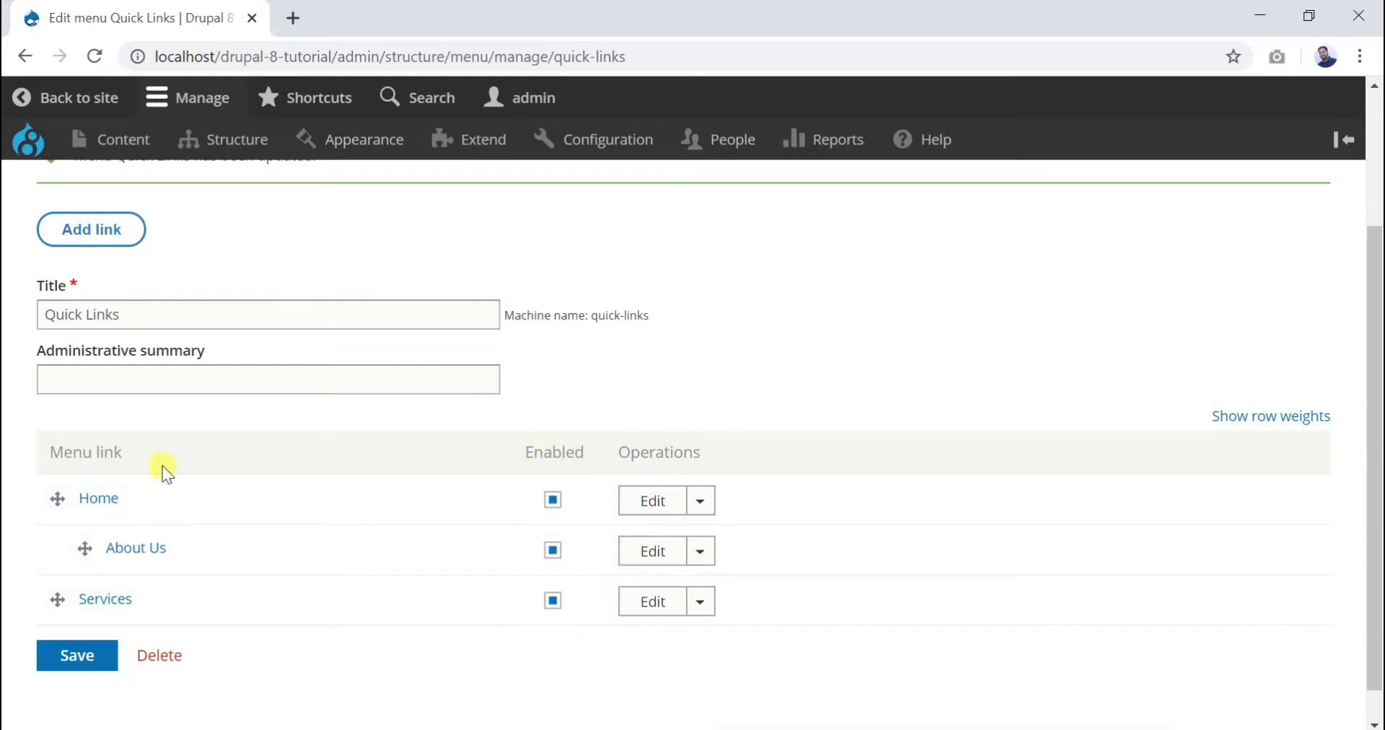
In Block layout, place a block in Header, filter by 'Quick', and pick Quick Links
mouse_move(234, 141)
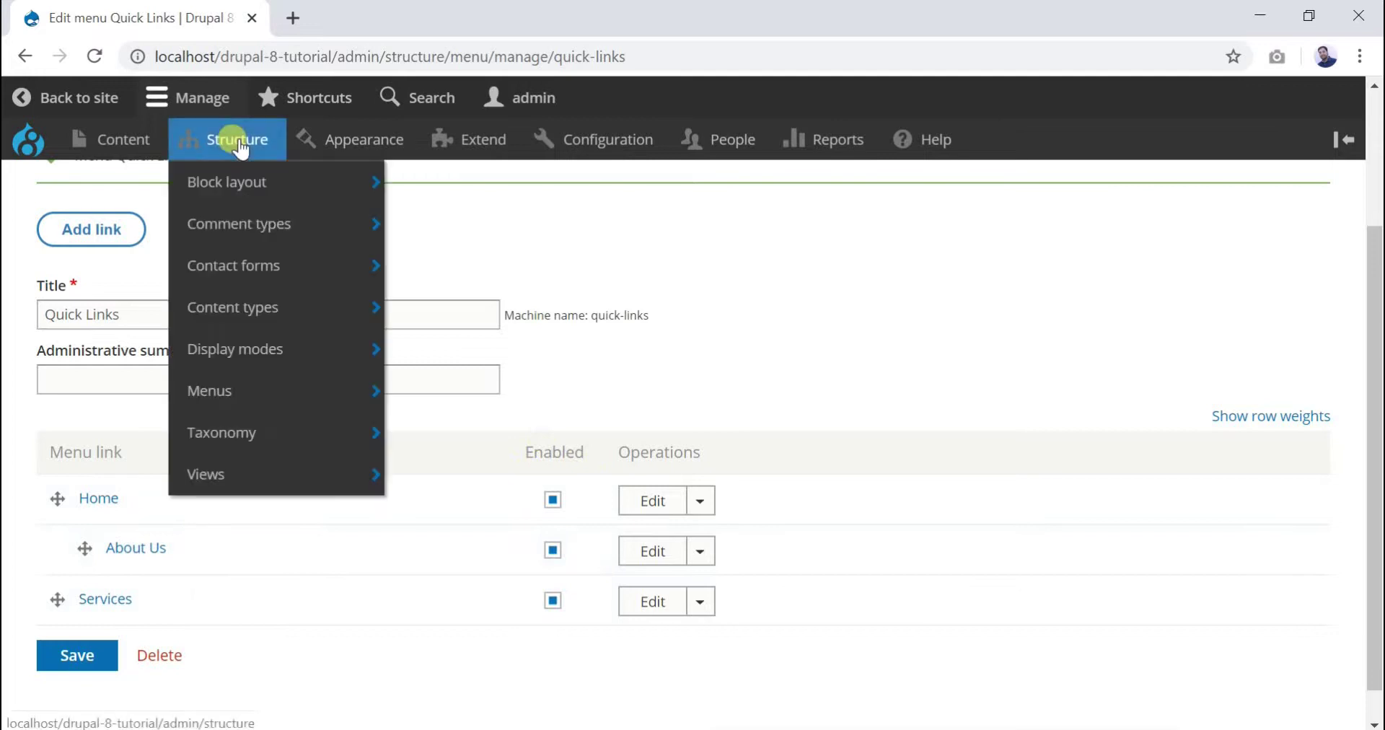
mouse_move(224, 189)
click(244, 189)
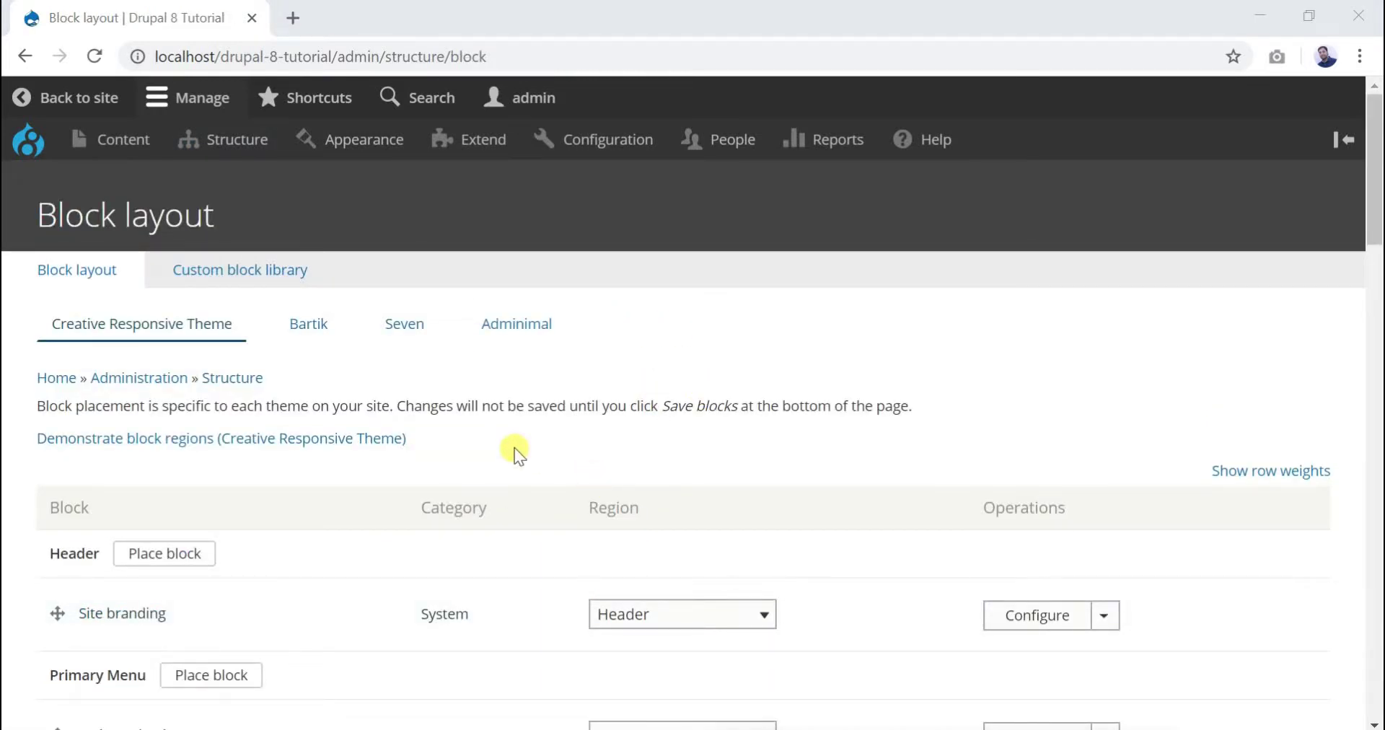
click(182, 554)
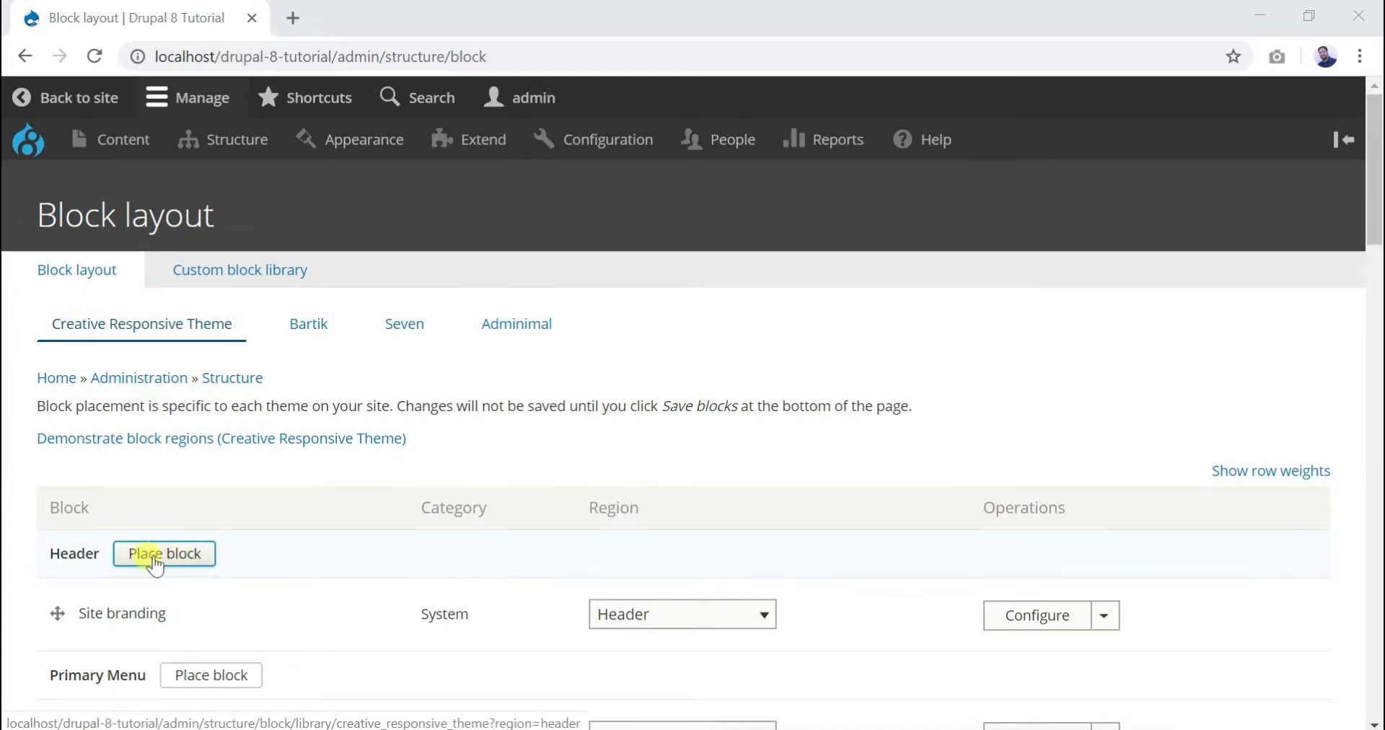
click(177, 564)
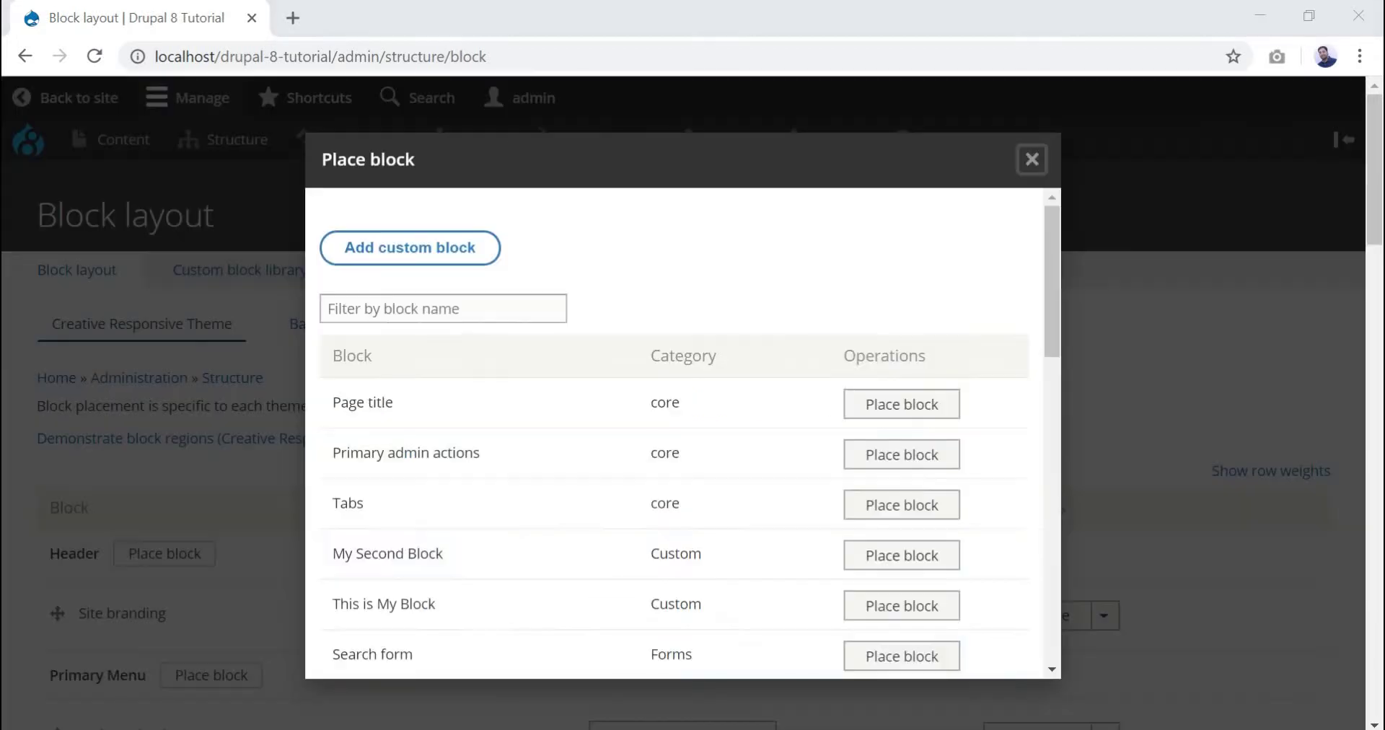
drag(1053, 337, 1050, 327)
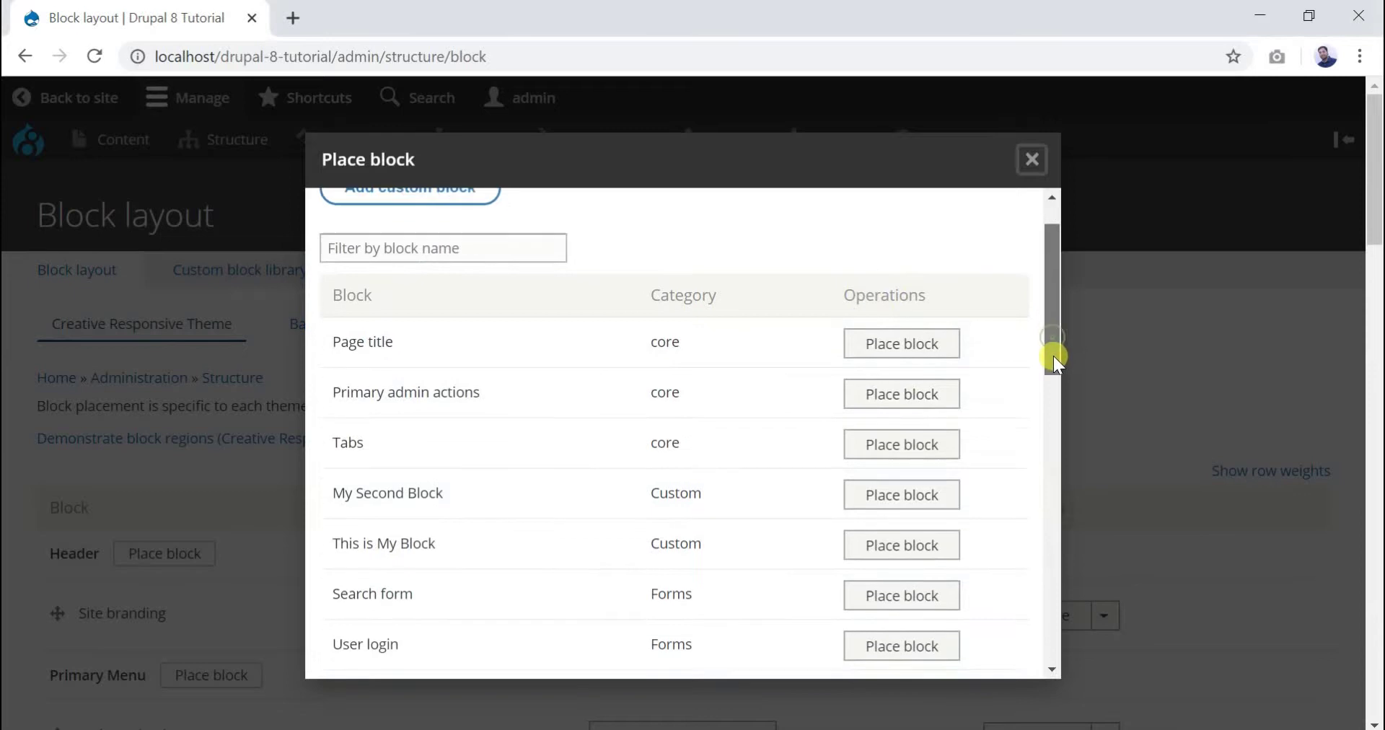
click(497, 309)
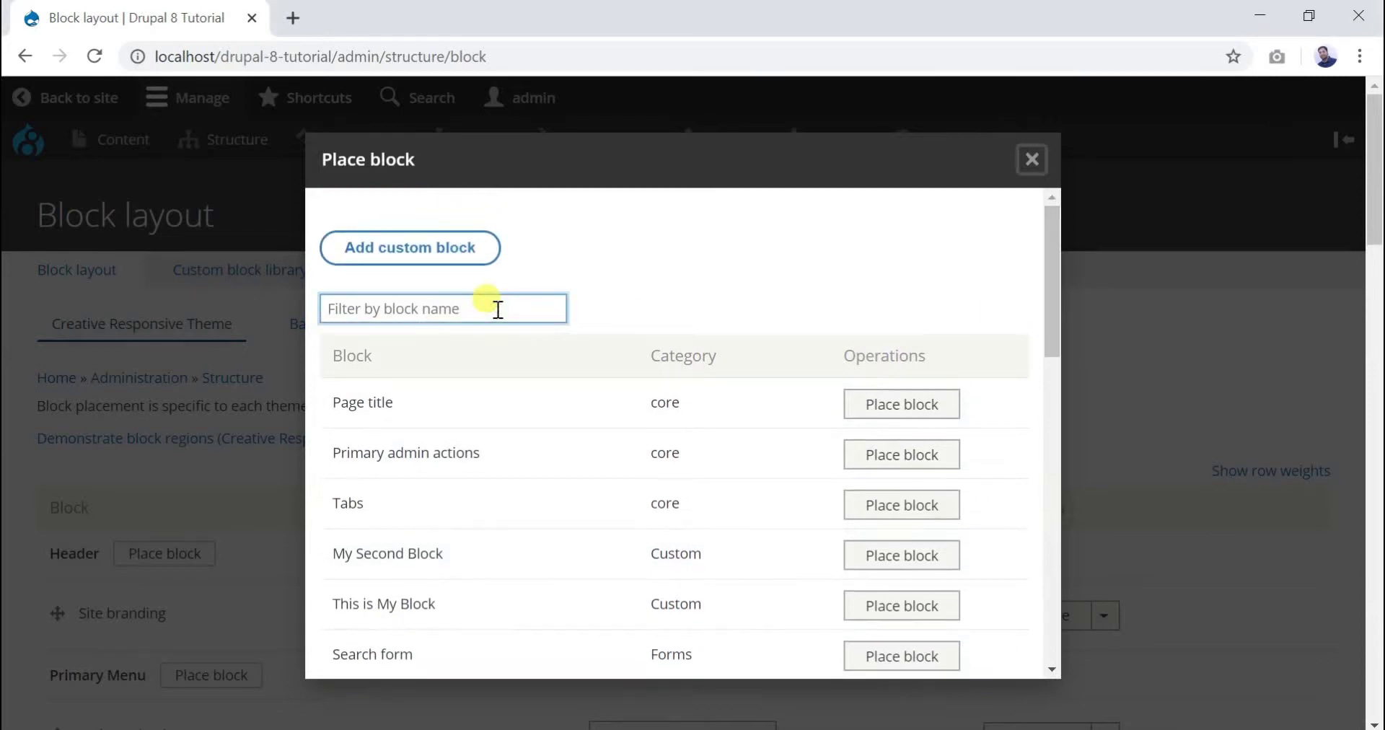
text(Quick)
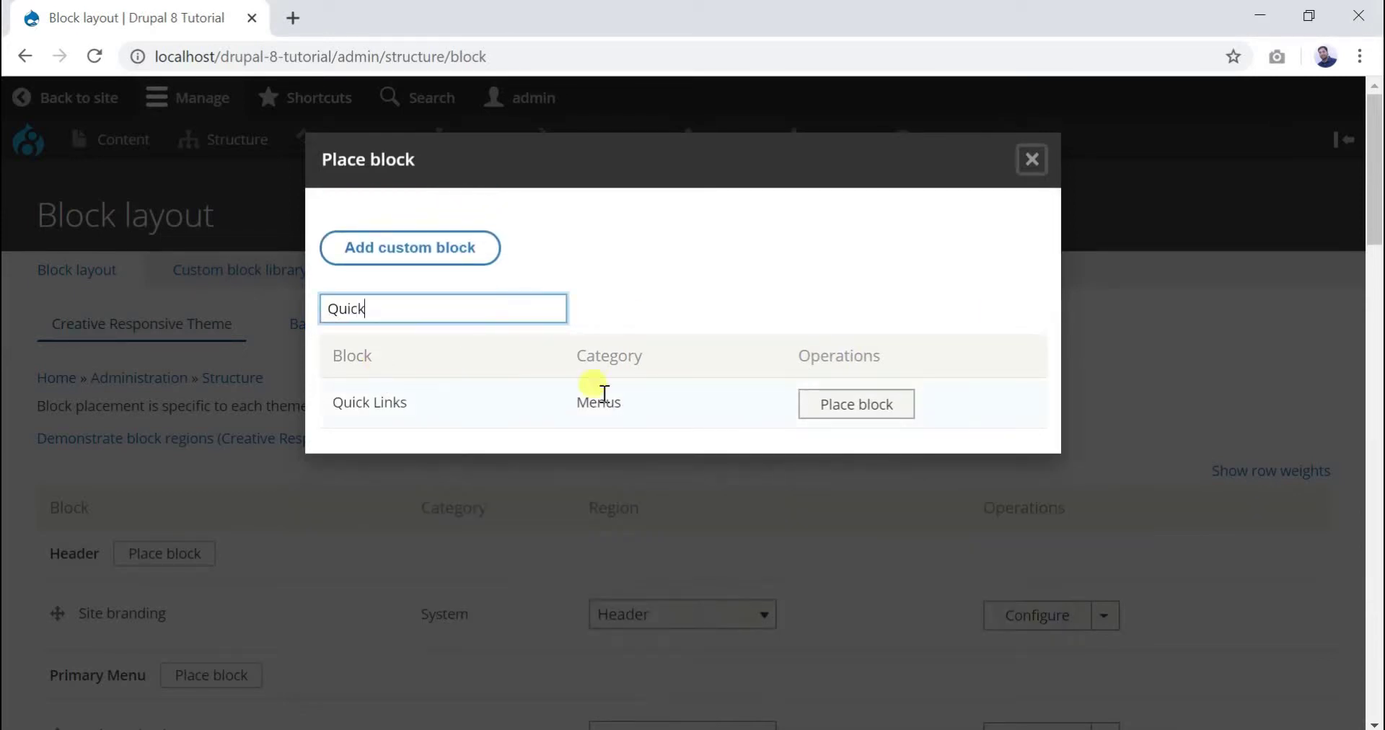
click(865, 405)
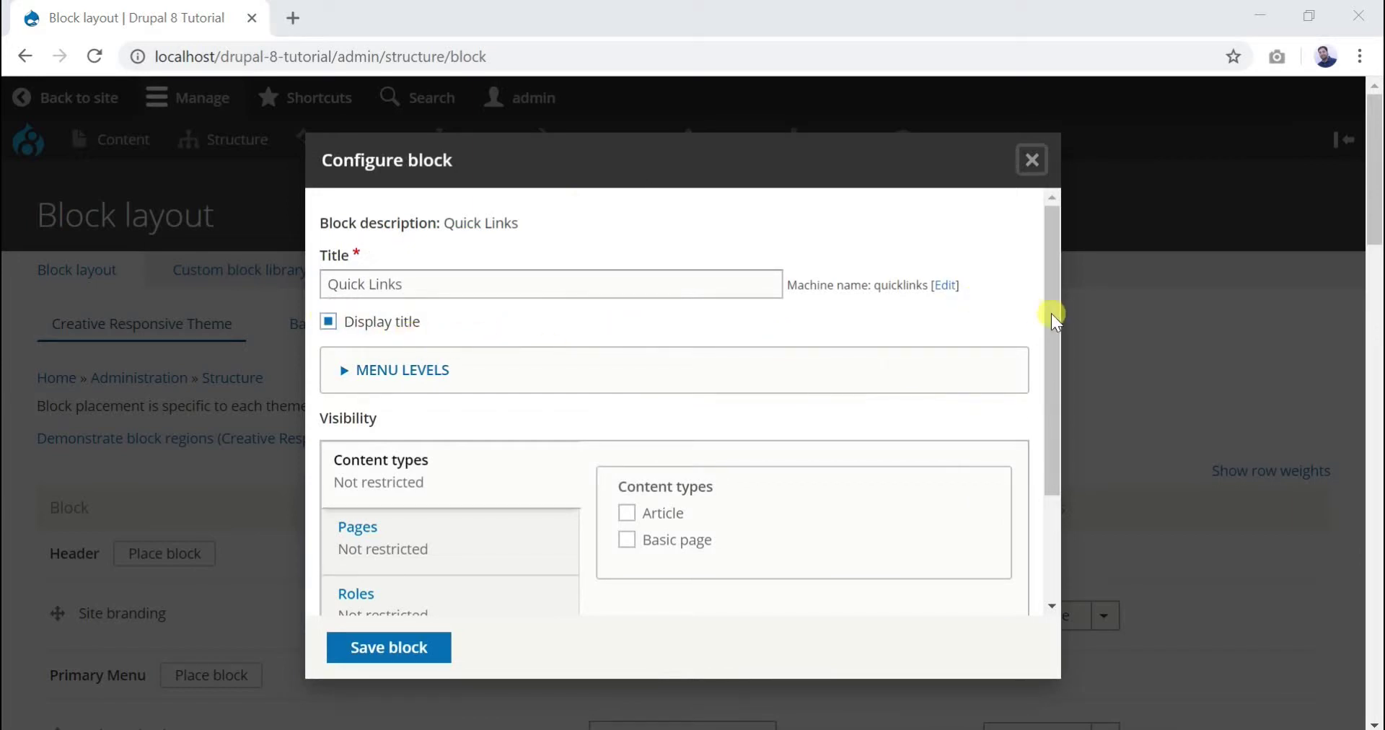
Look through the block's menu level, content type and page visibility settings
drag(1059, 319, 1060, 377)
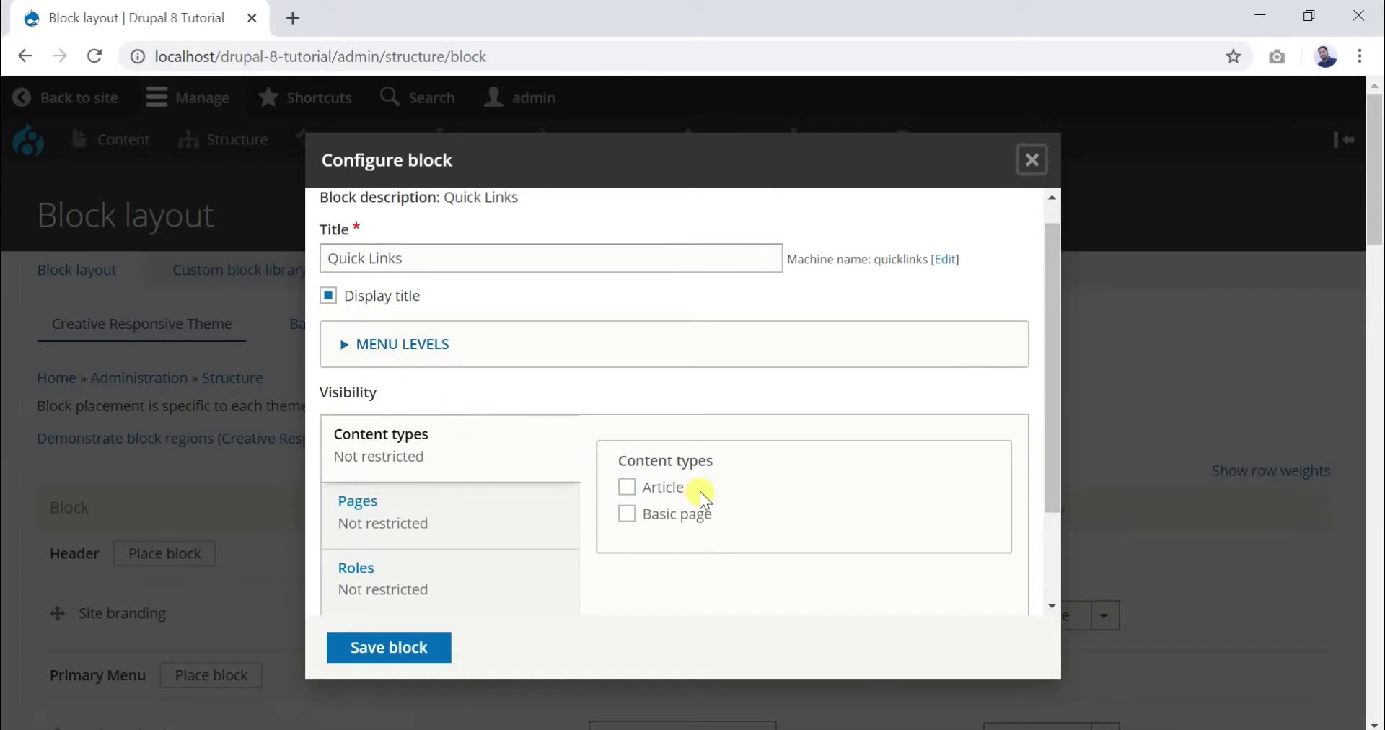
click(433, 354)
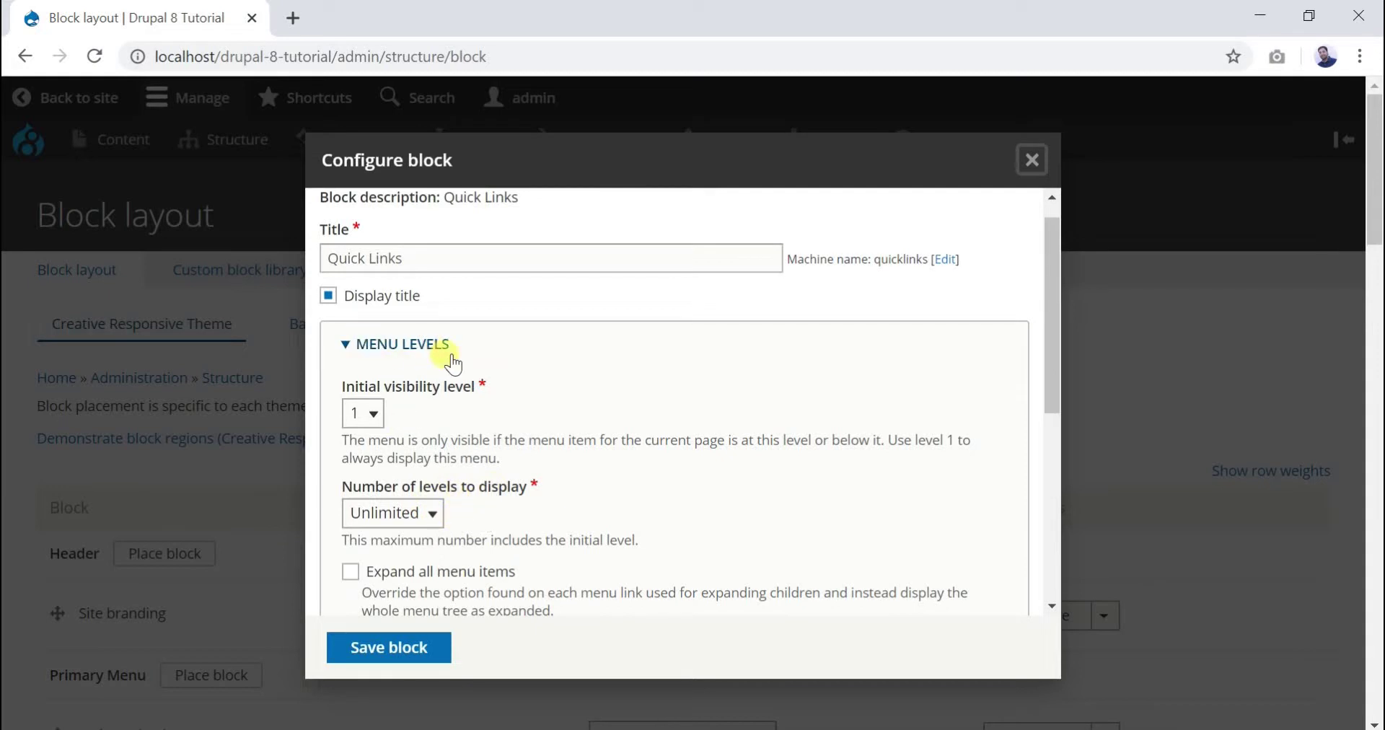
click(408, 345)
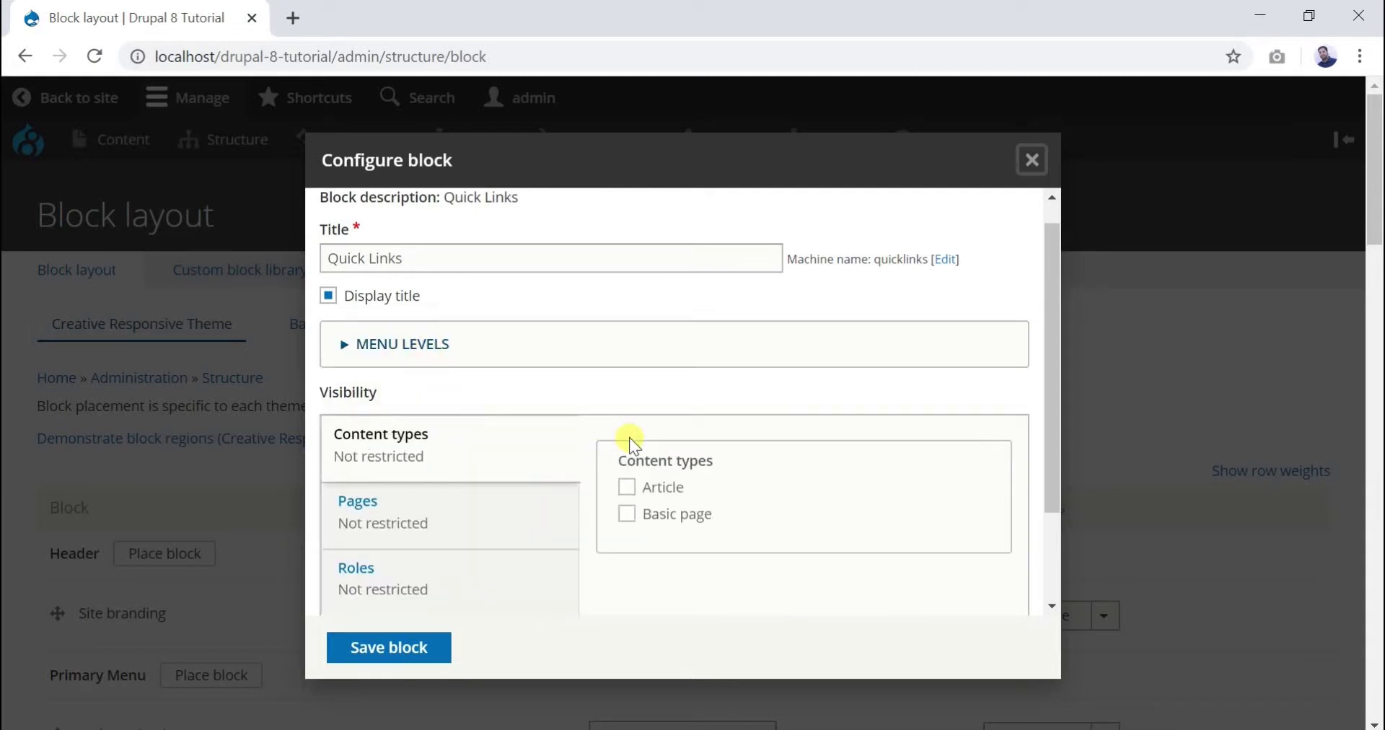
click(627, 516)
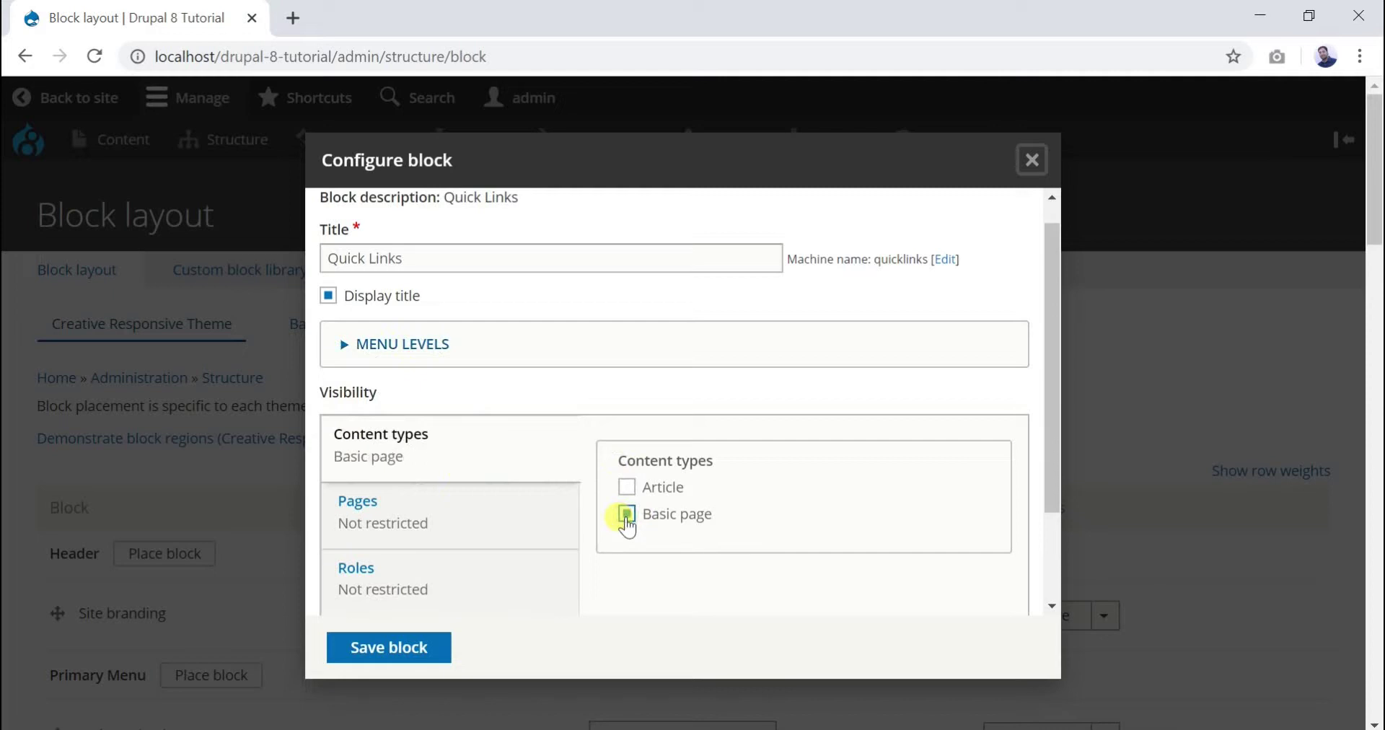
click(447, 516)
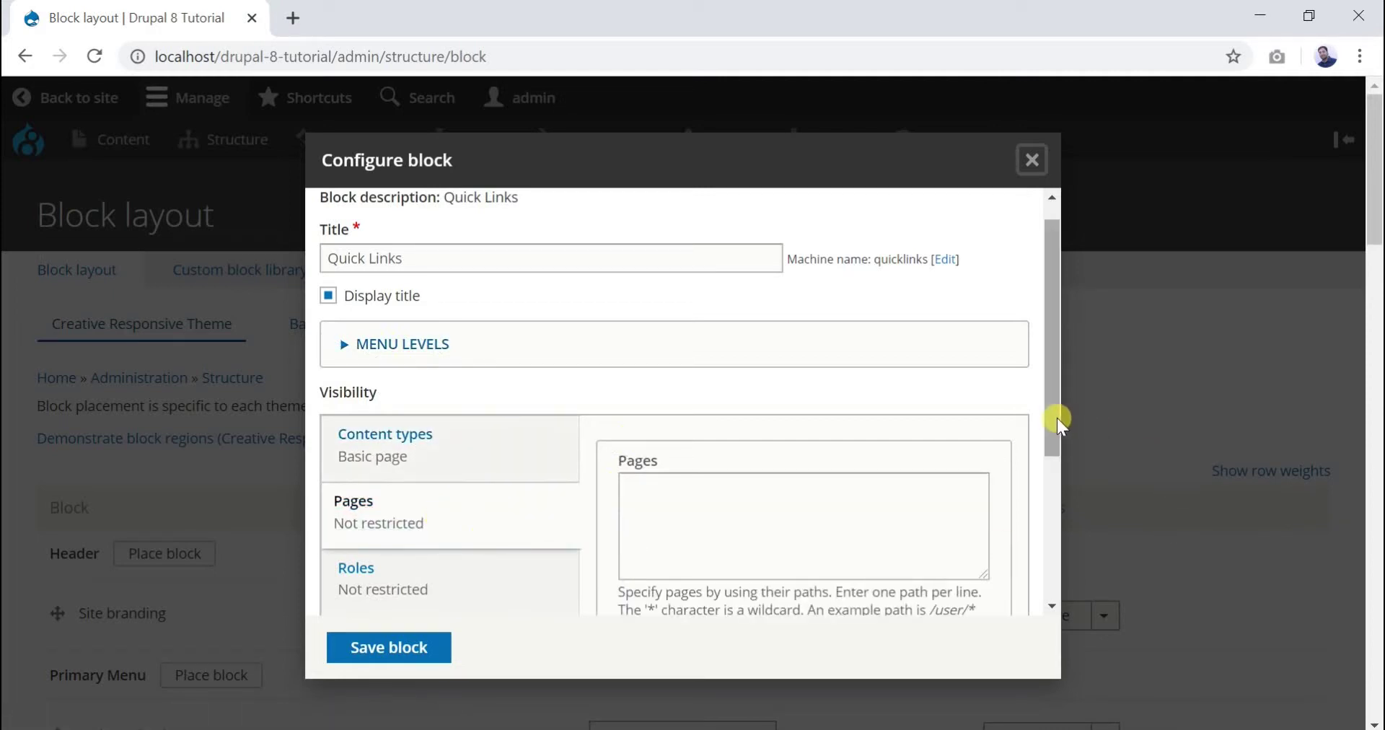
drag(1054, 417, 1056, 536)
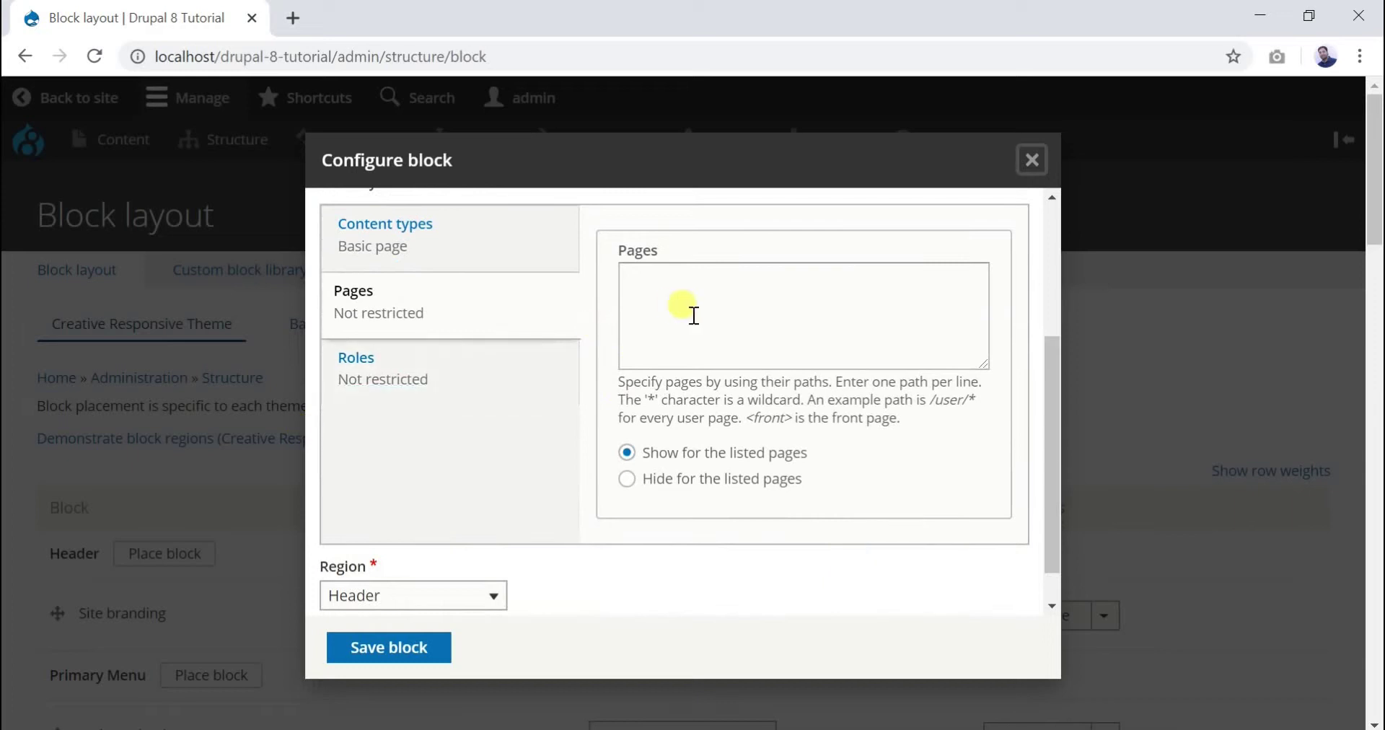
Show the block to Anonymous, Authenticated and Administrator roles, set region Left Sidebar, and save
click(414, 381)
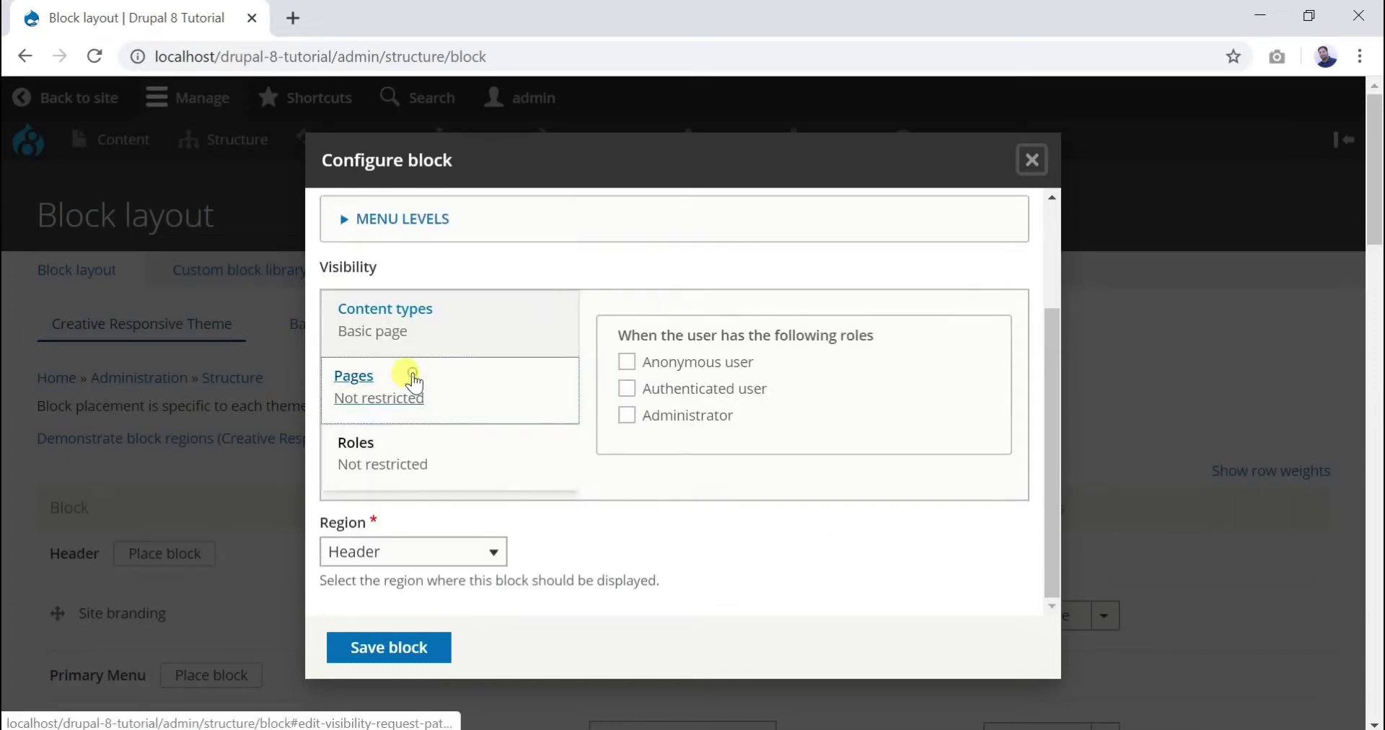
click(626, 366)
click(626, 389)
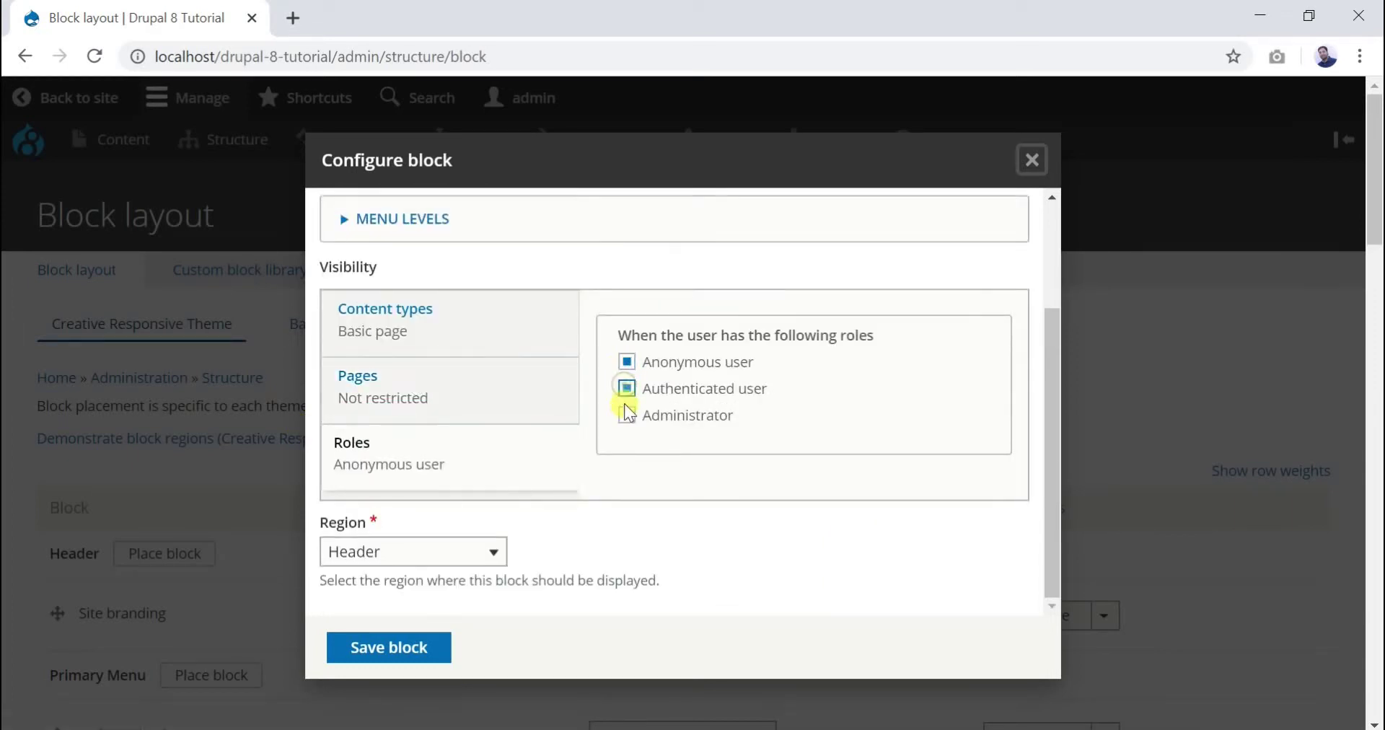
click(625, 399)
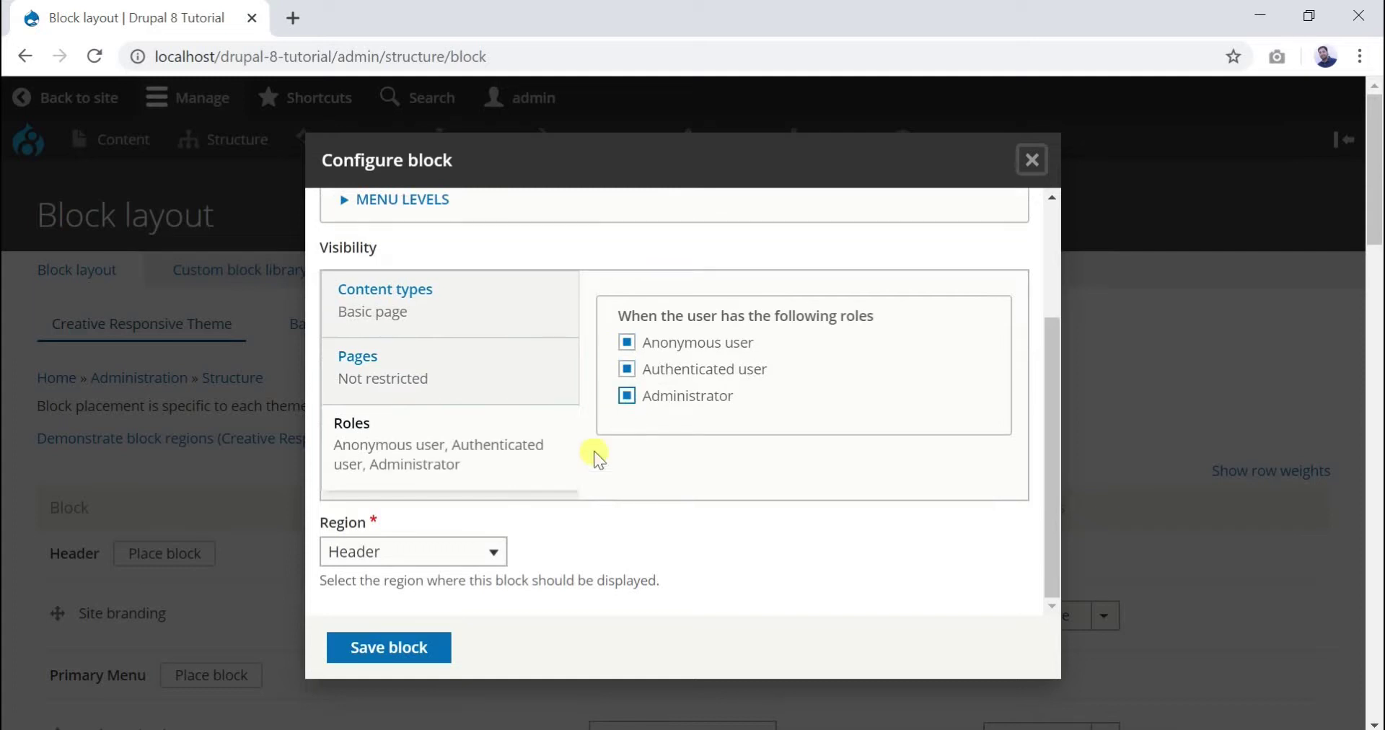
click(435, 554)
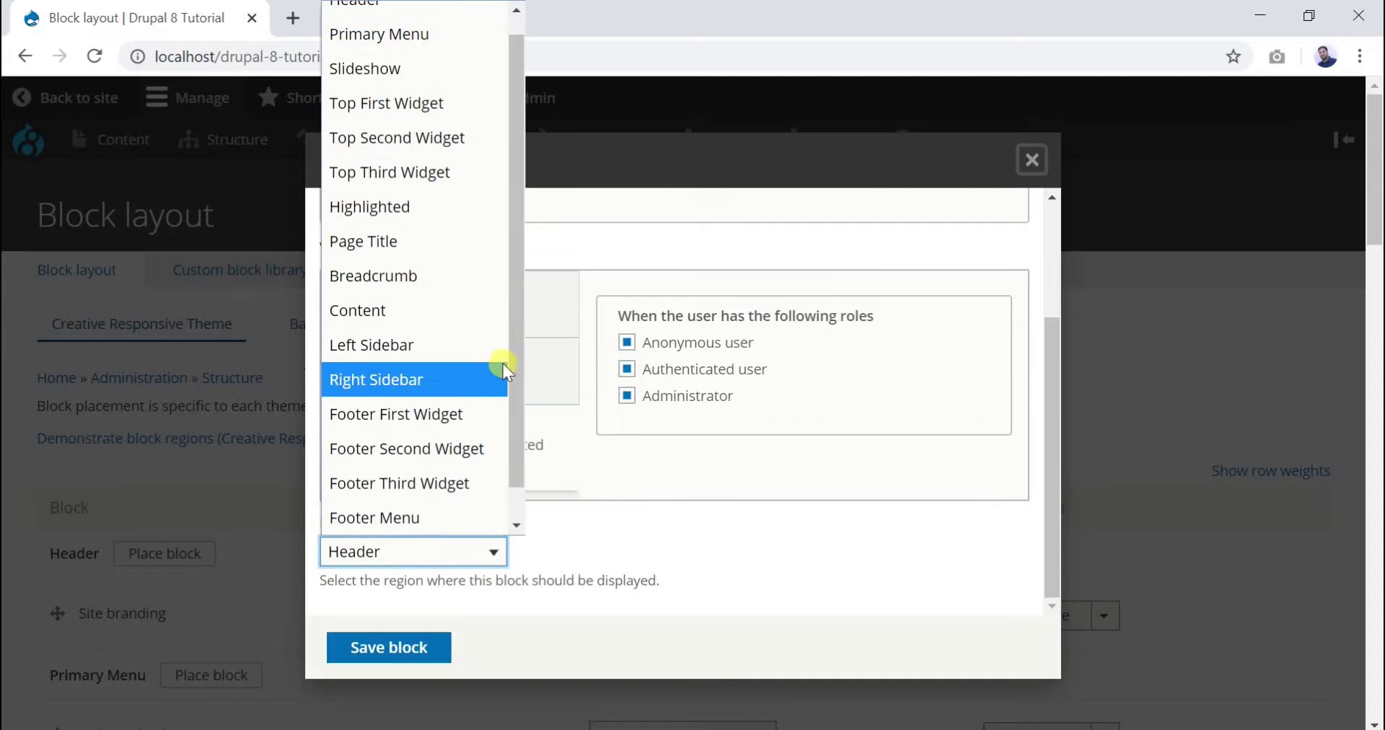
click(411, 348)
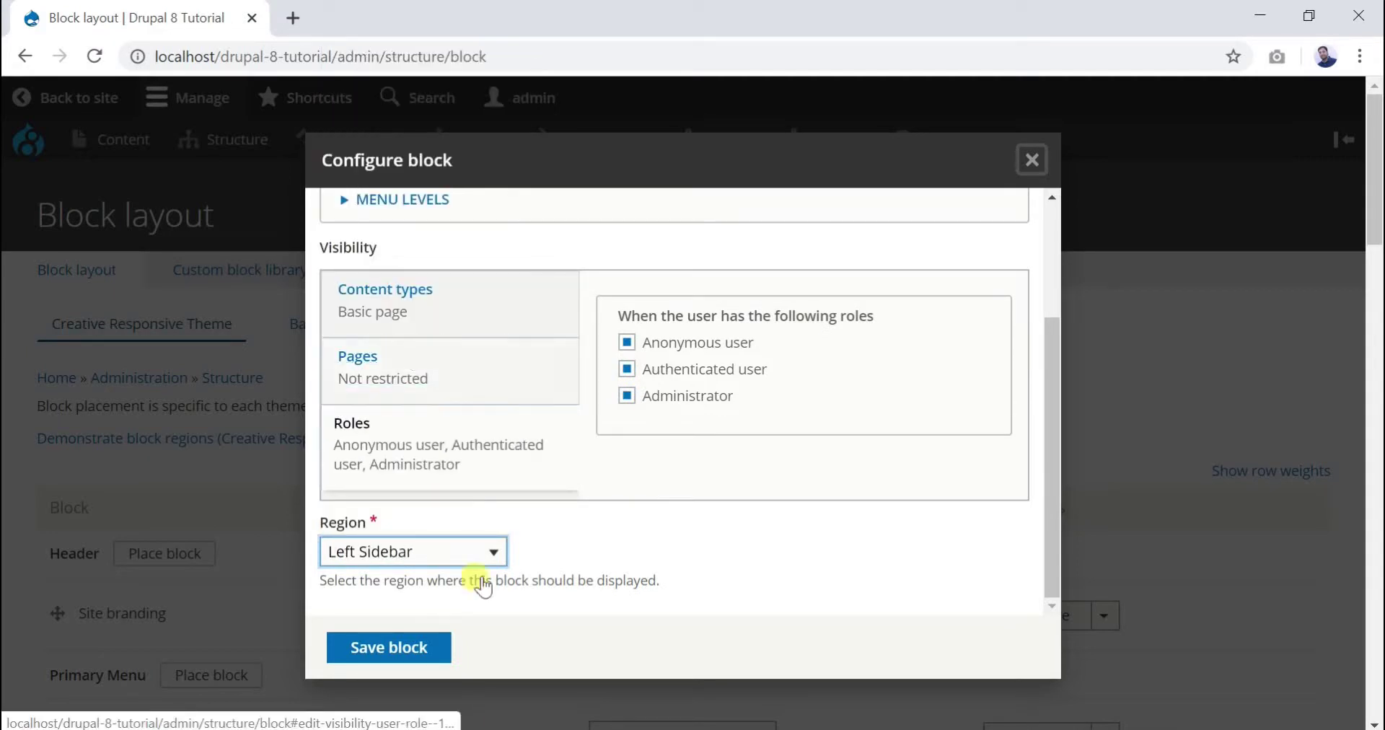
click(388, 649)
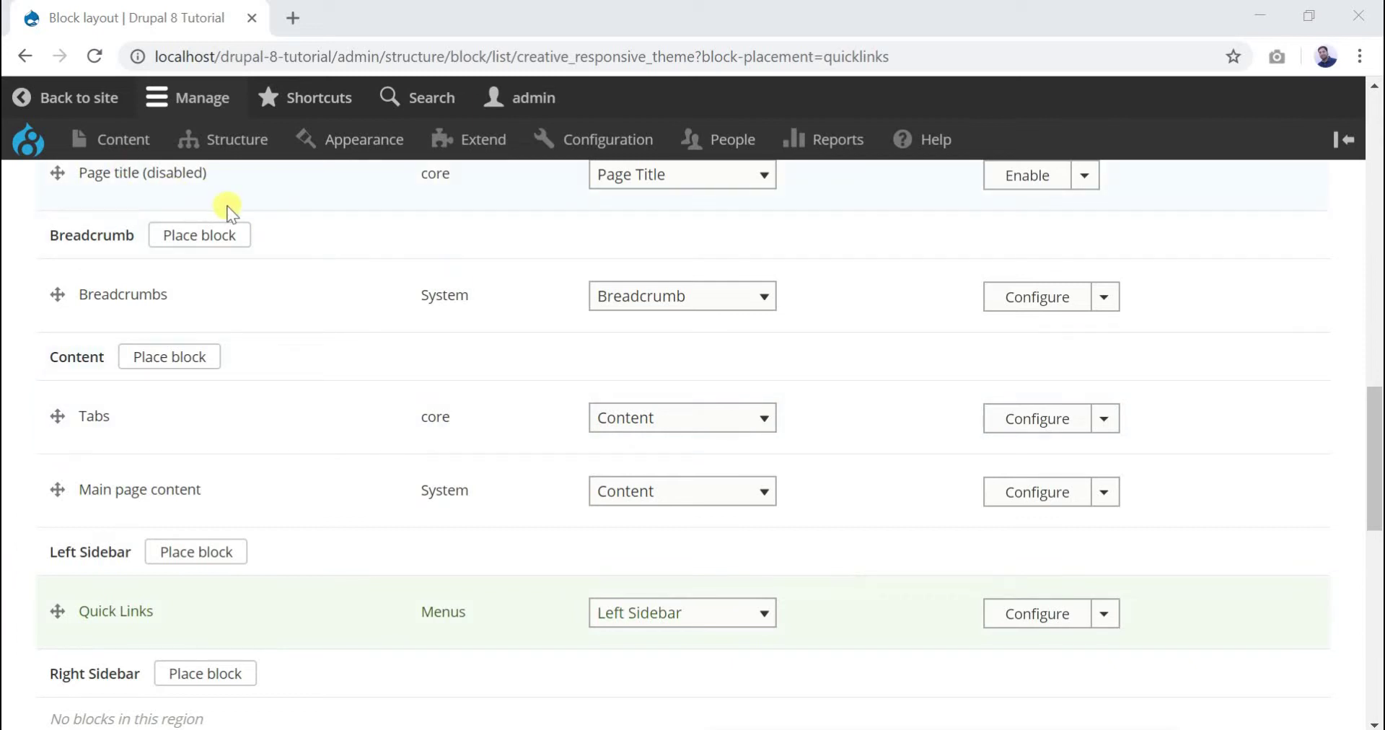
middle_click(34, 146)
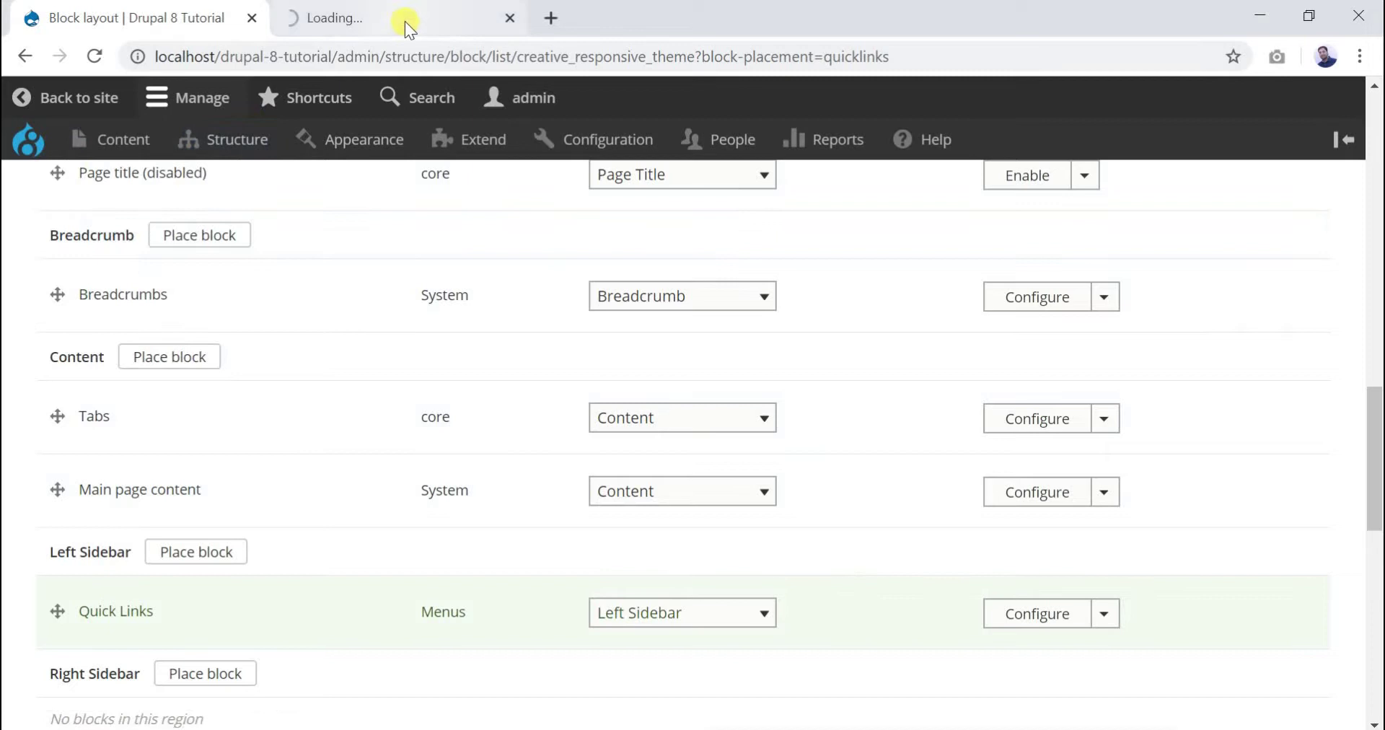
Switch to the new homepage tab and visit About Us to see the Quick Links sidebar
click(406, 22)
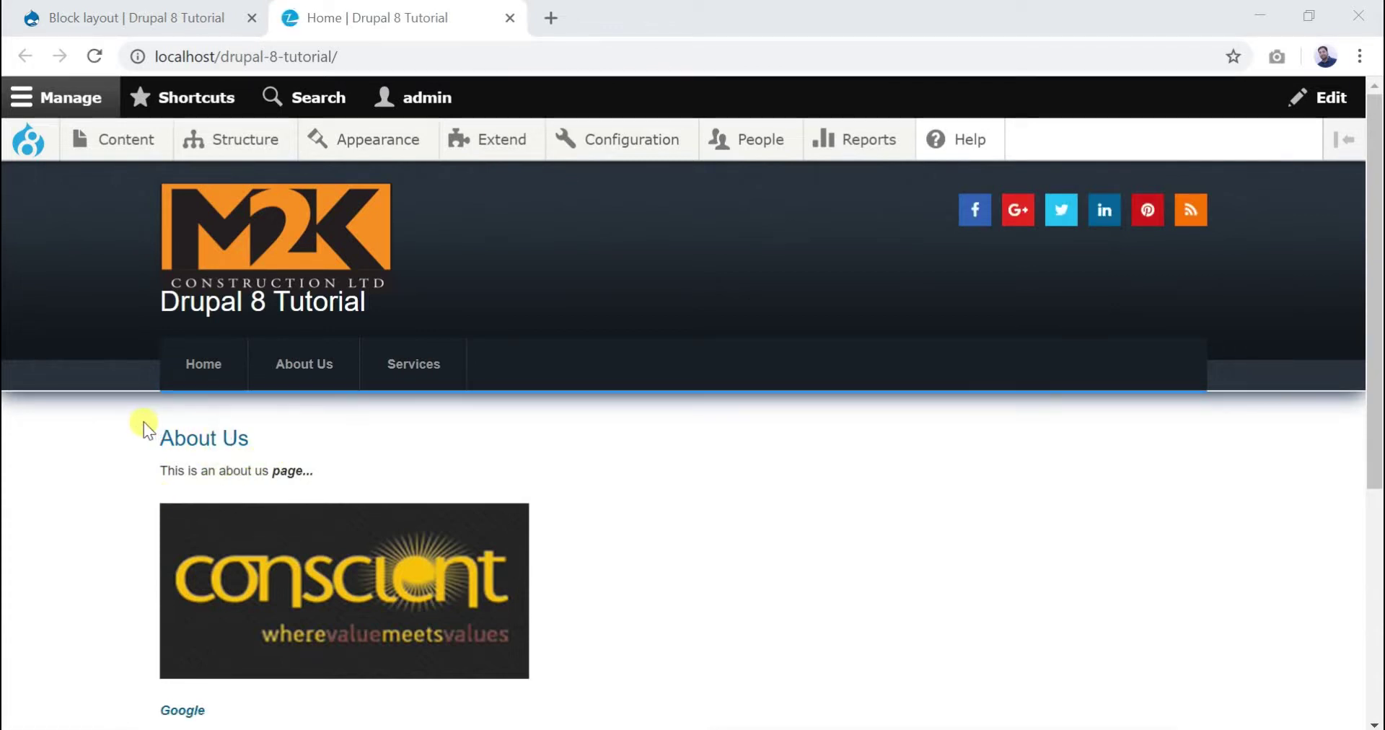
click(319, 370)
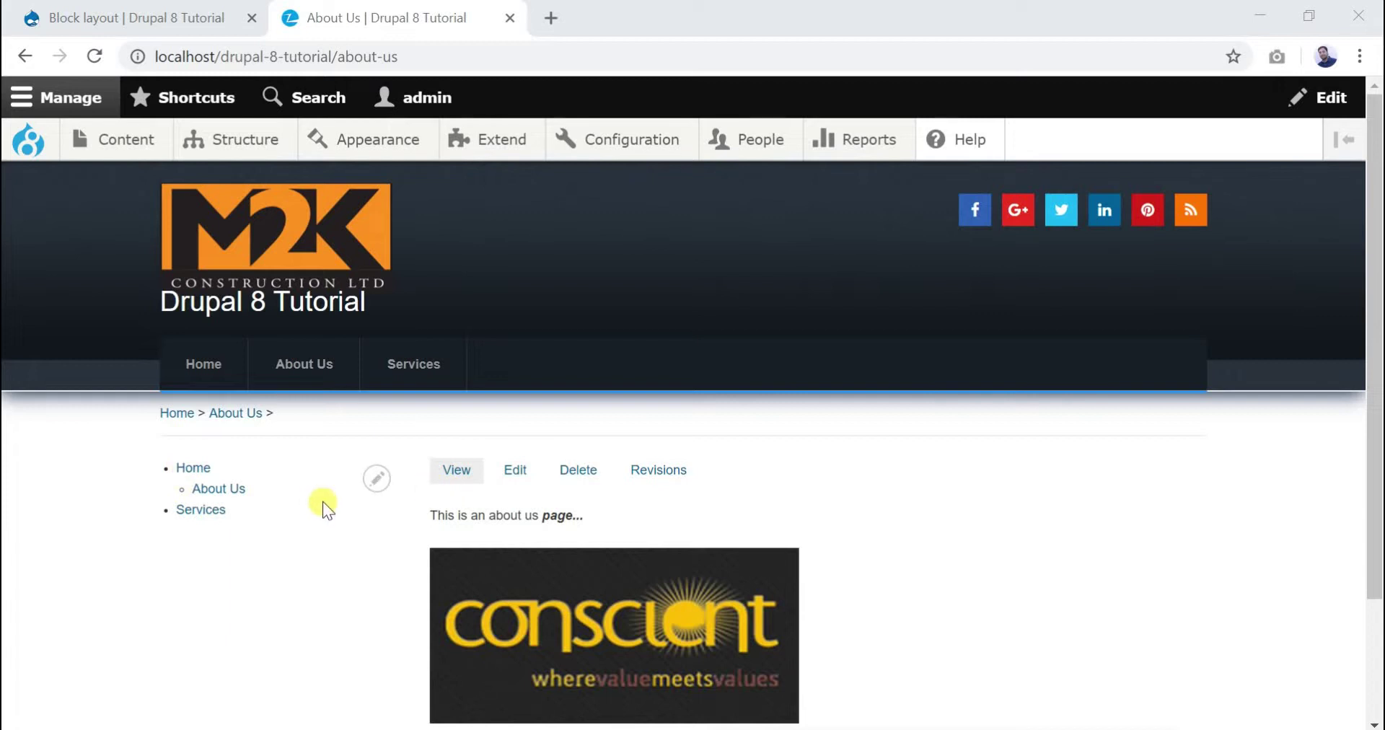
click(378, 484)
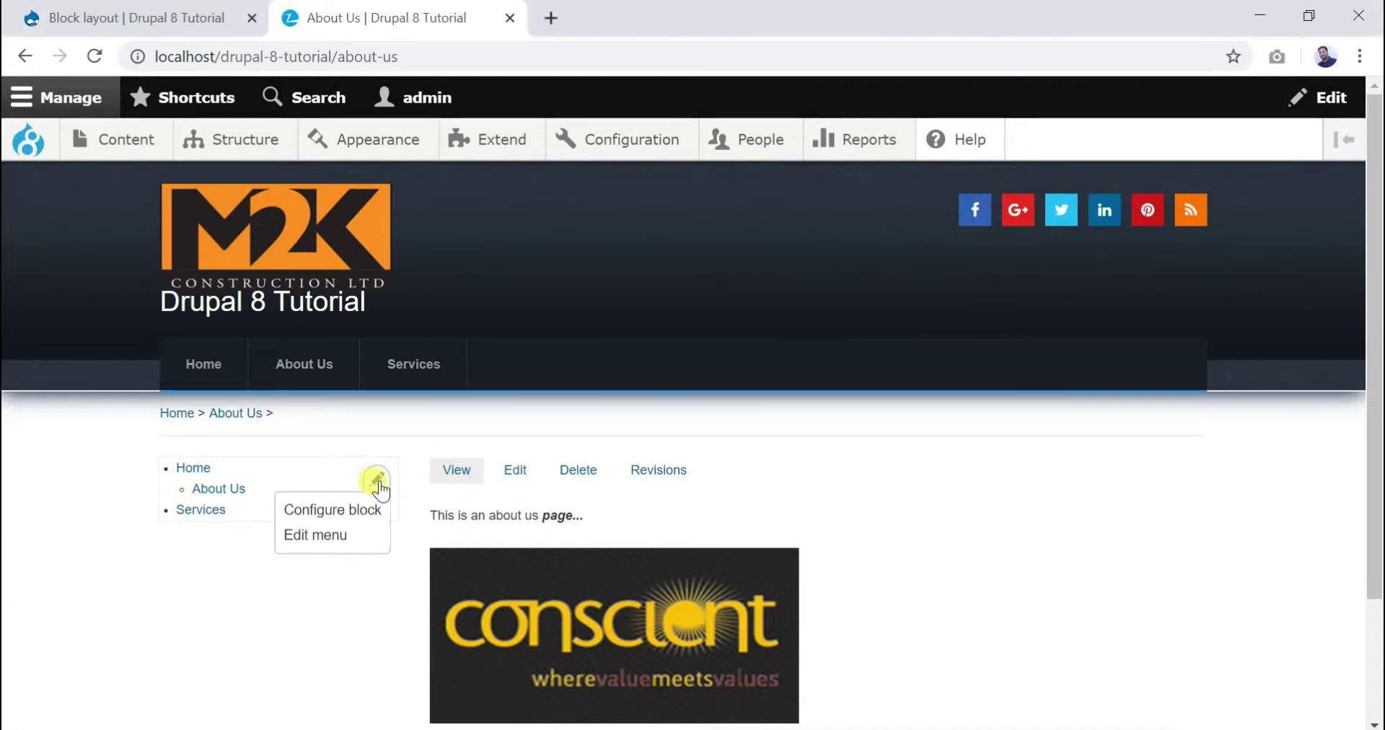
Edit the Quick Links menu, uncheck Enabled for Services, and save
click(332, 537)
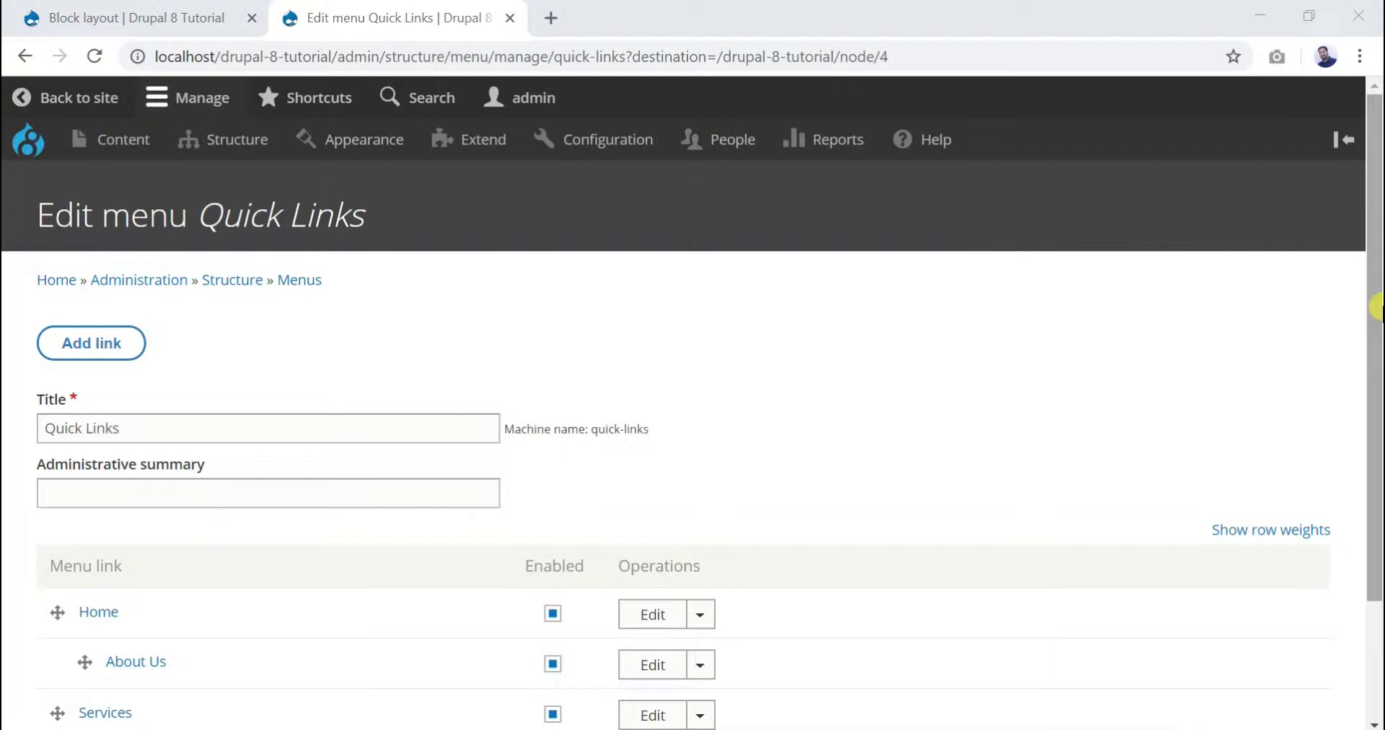
drag(1375, 302, 1375, 419)
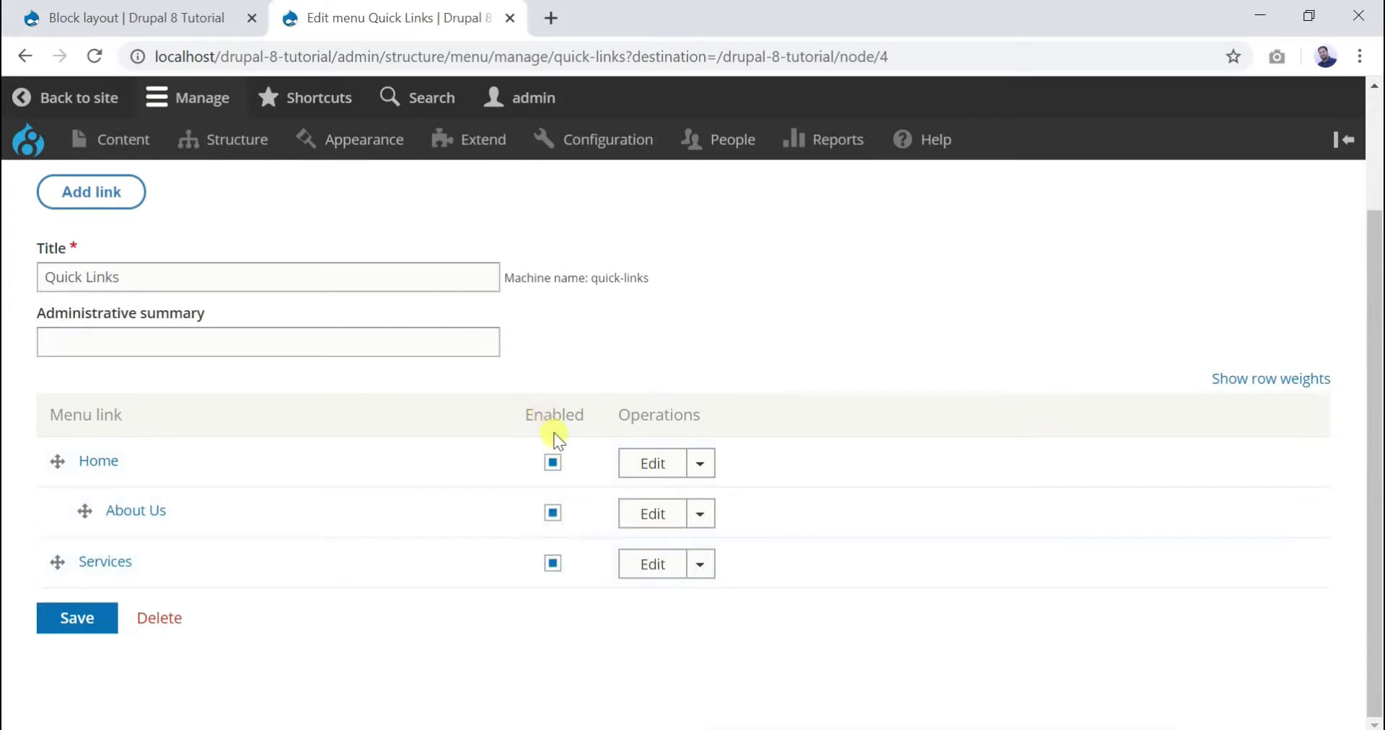
click(554, 566)
click(80, 622)
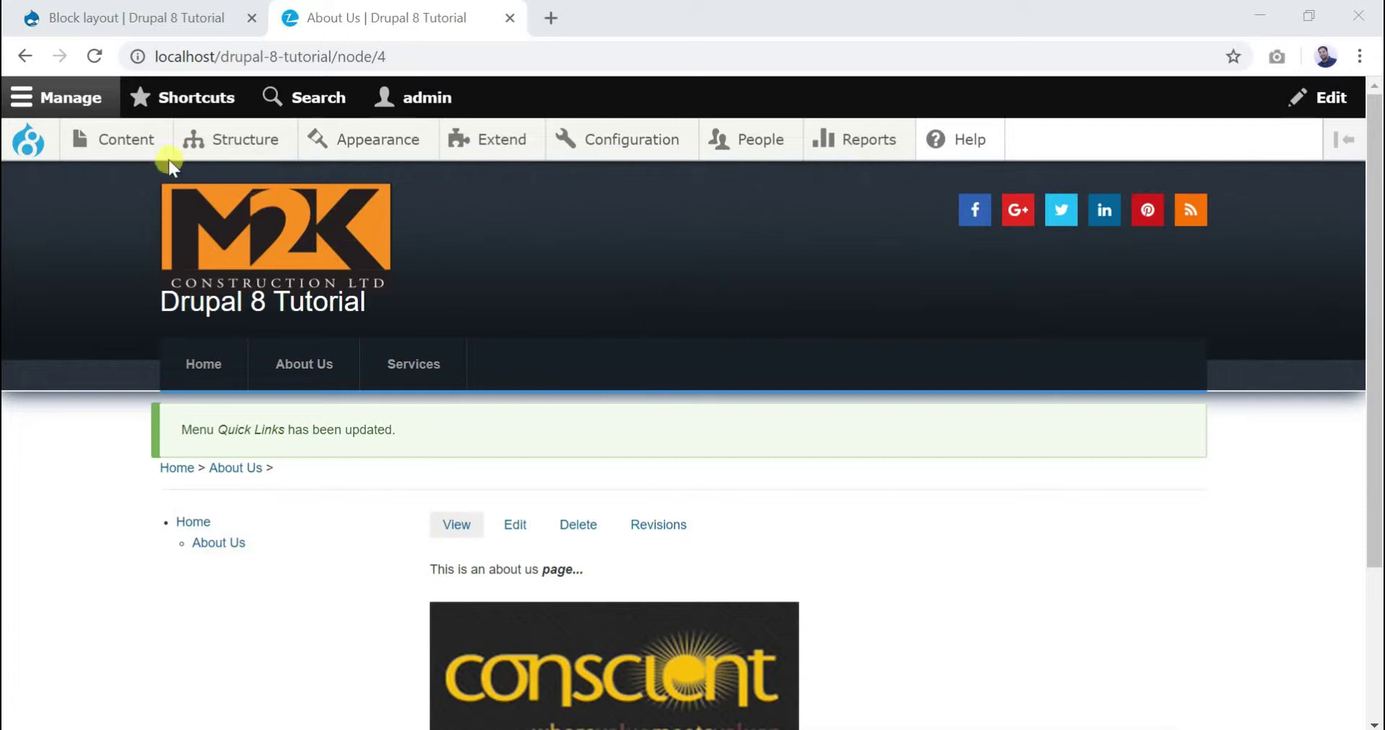
Reveal the Content > Add content submenu listing the Article and Basic page types
mouse_move(141, 147)
mouse_move(158, 187)
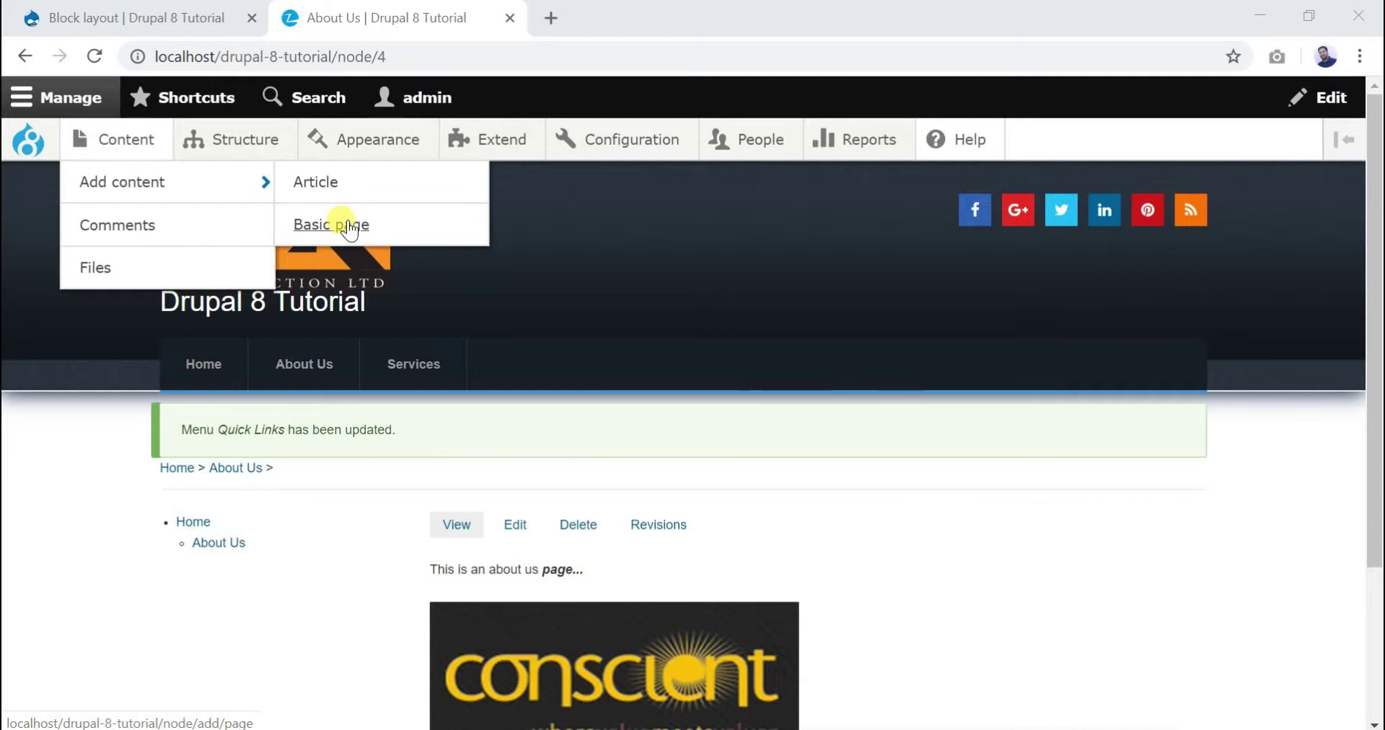
Open the Create Basic page form and highlight its node/add/page path in the address bar
click(349, 227)
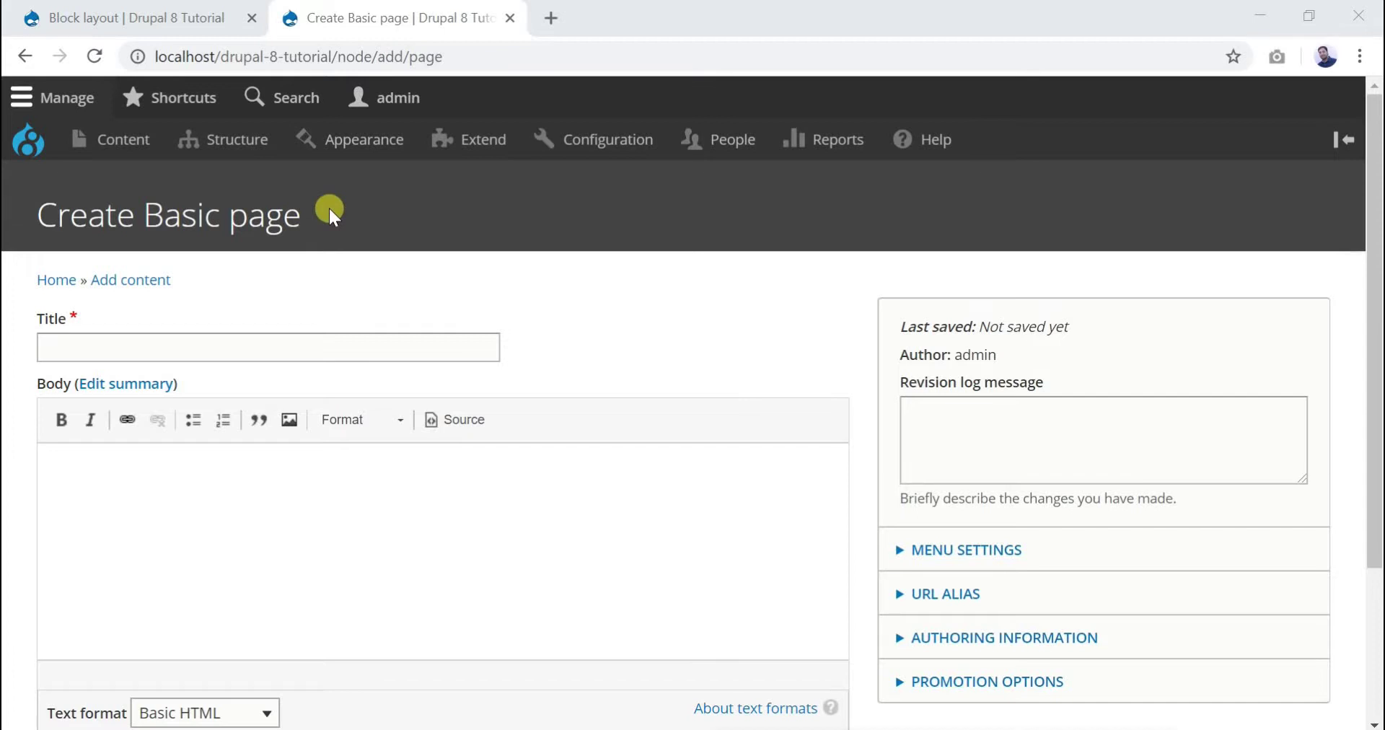
drag(339, 56, 453, 59)
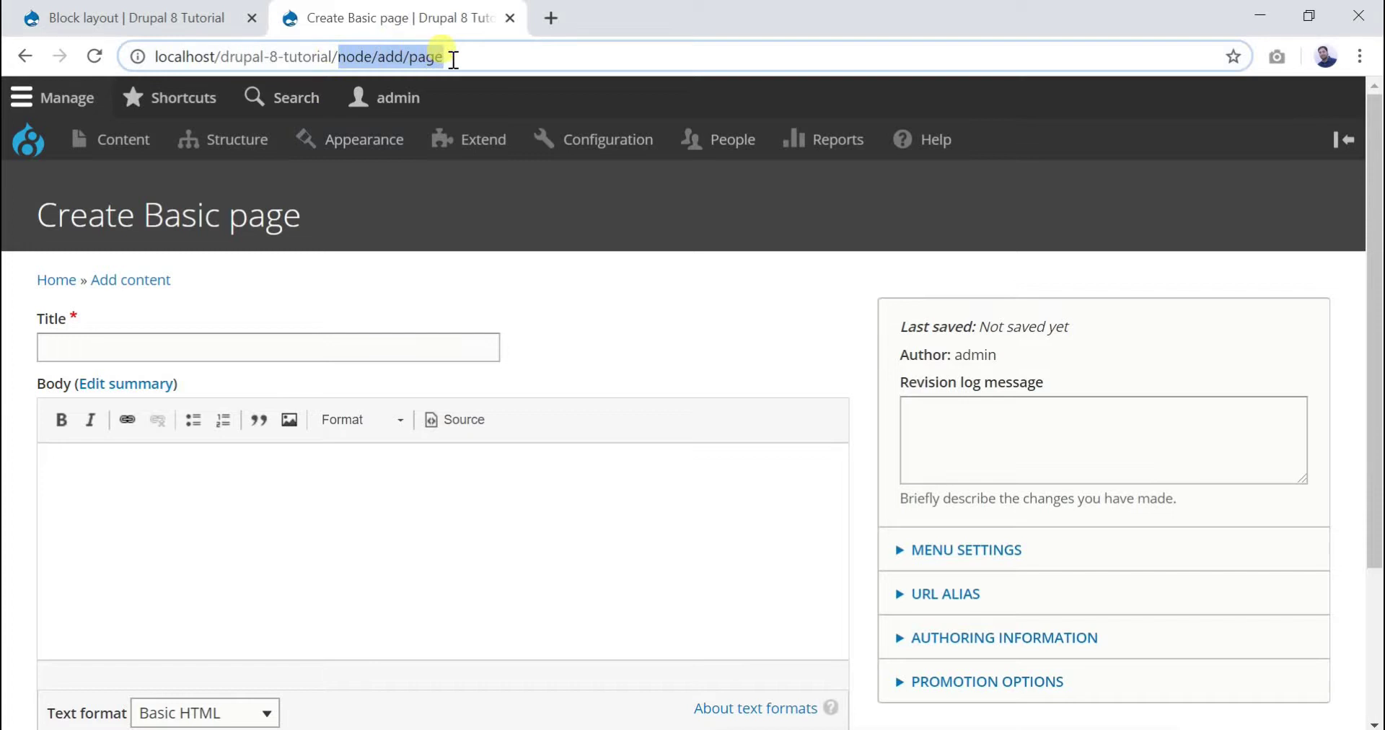
click(339, 56)
key(ctrl+shift+Right)
key(ctrl+shift+Right)
key(ctrl+shift+Right)
Set Seven as the administration theme, save, and add Appearance to the Default shortcuts
mouse_move(364, 141)
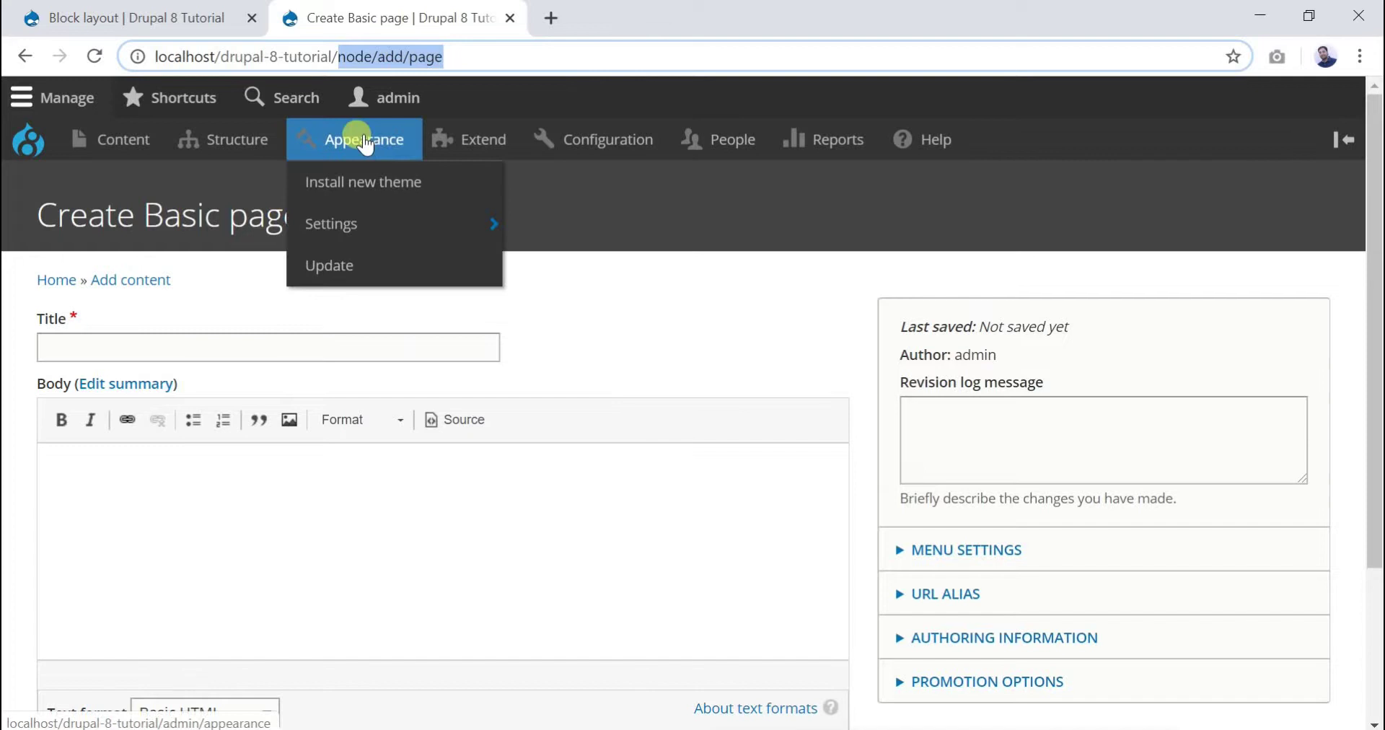
click(365, 141)
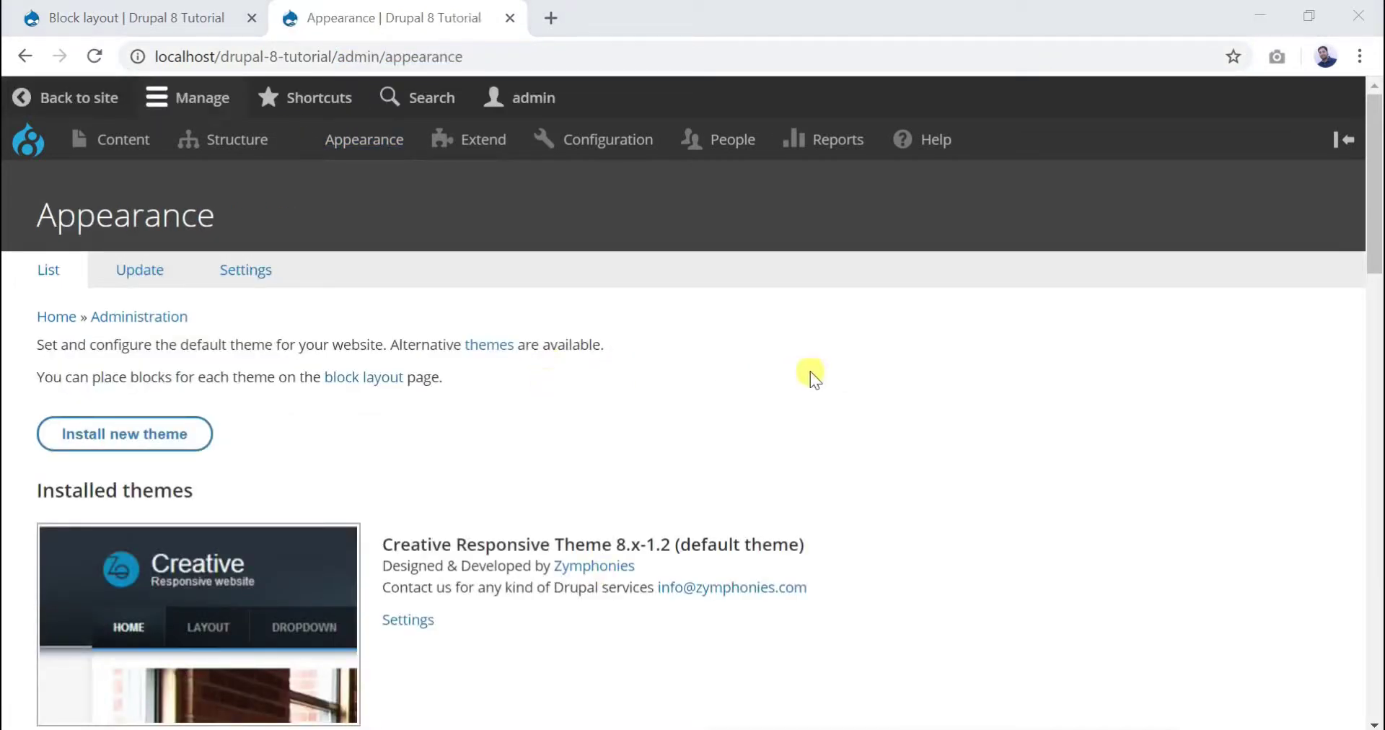
drag(1372, 254, 1376, 691)
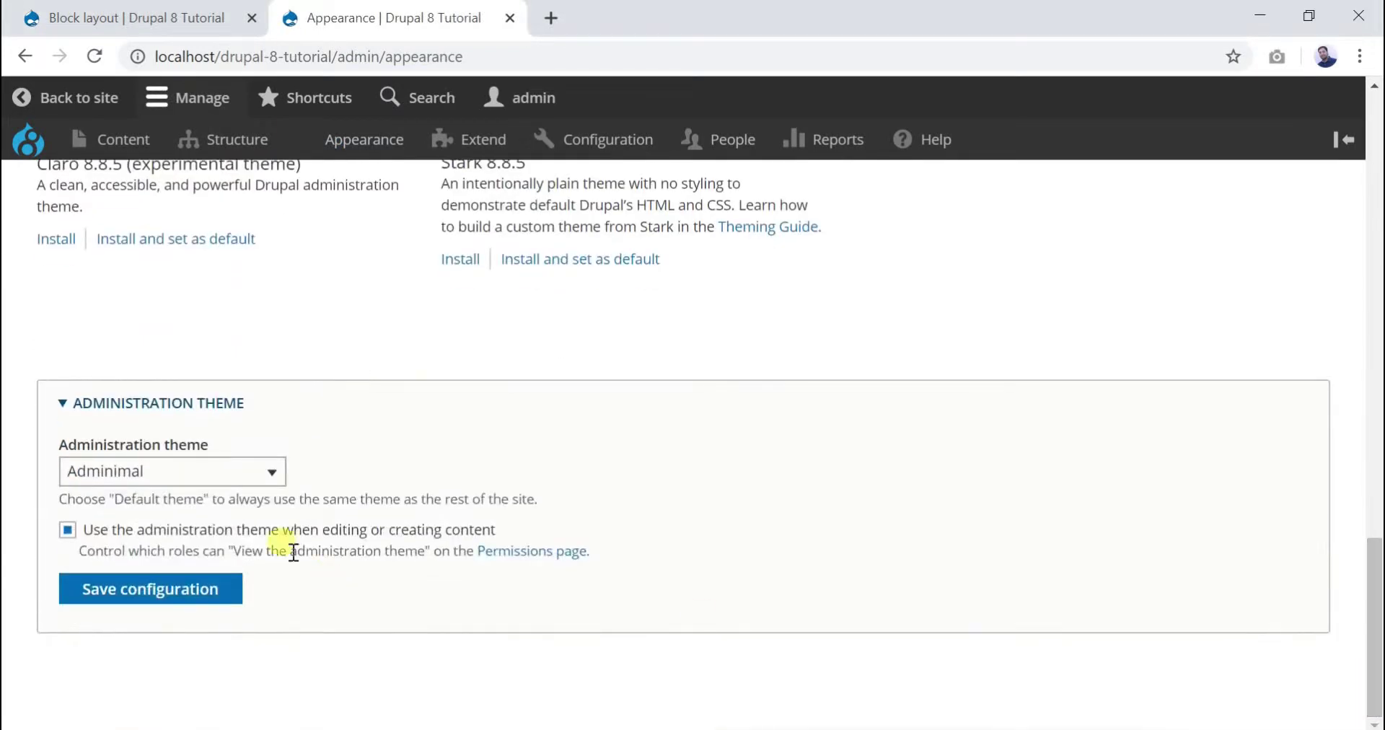
click(243, 478)
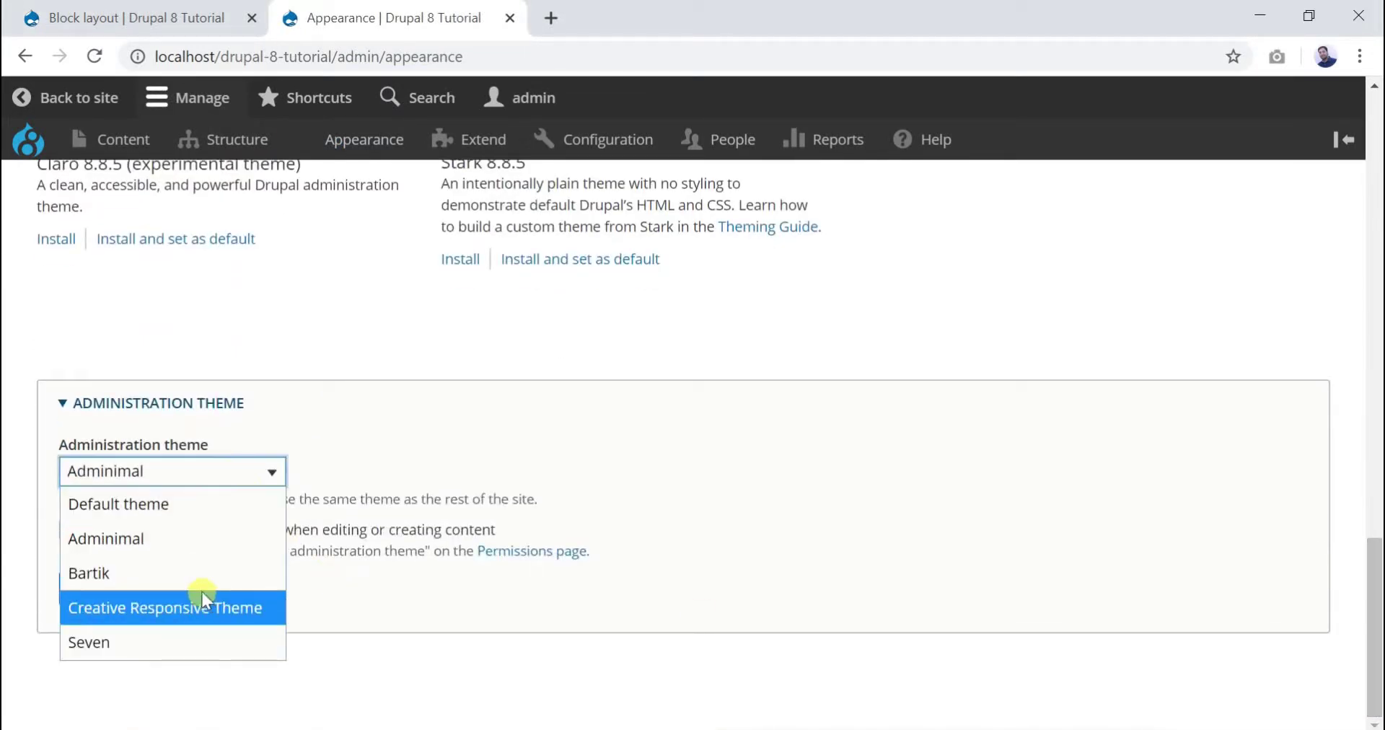
click(188, 651)
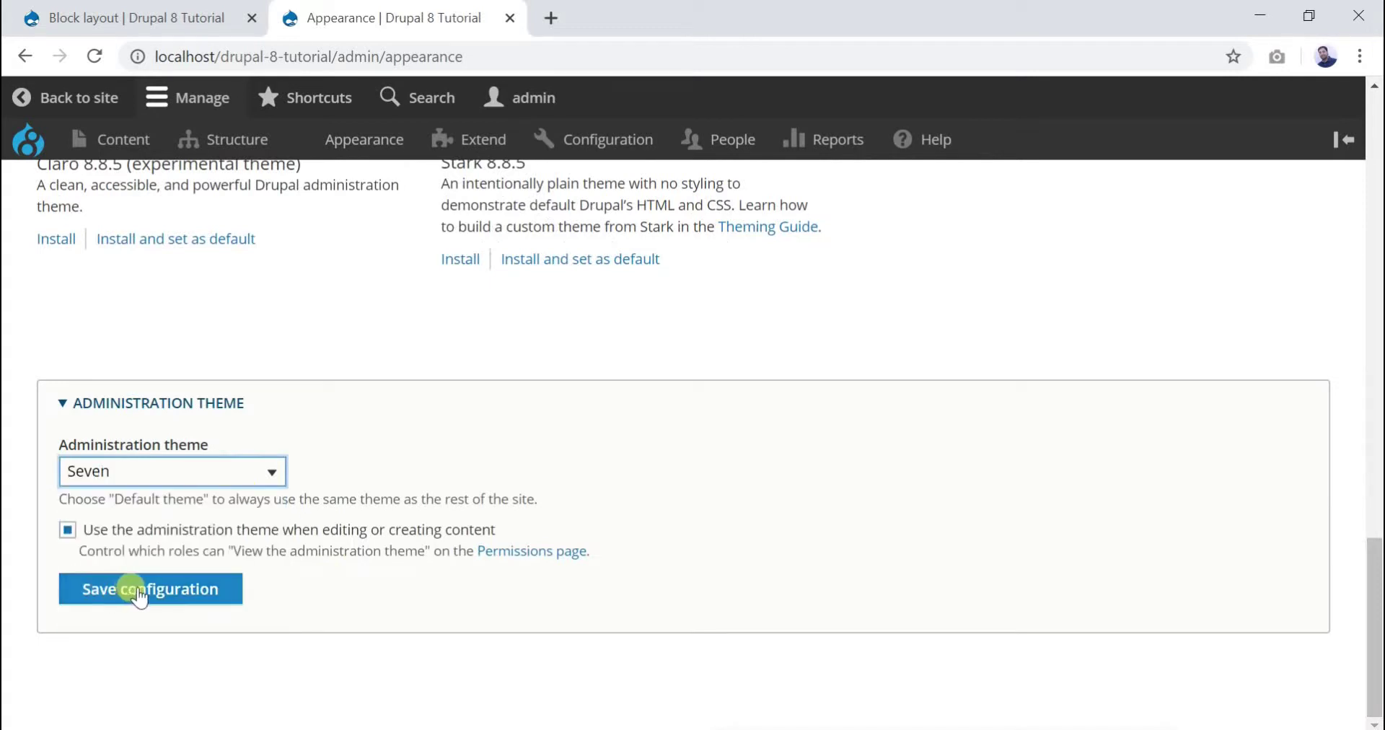
click(140, 596)
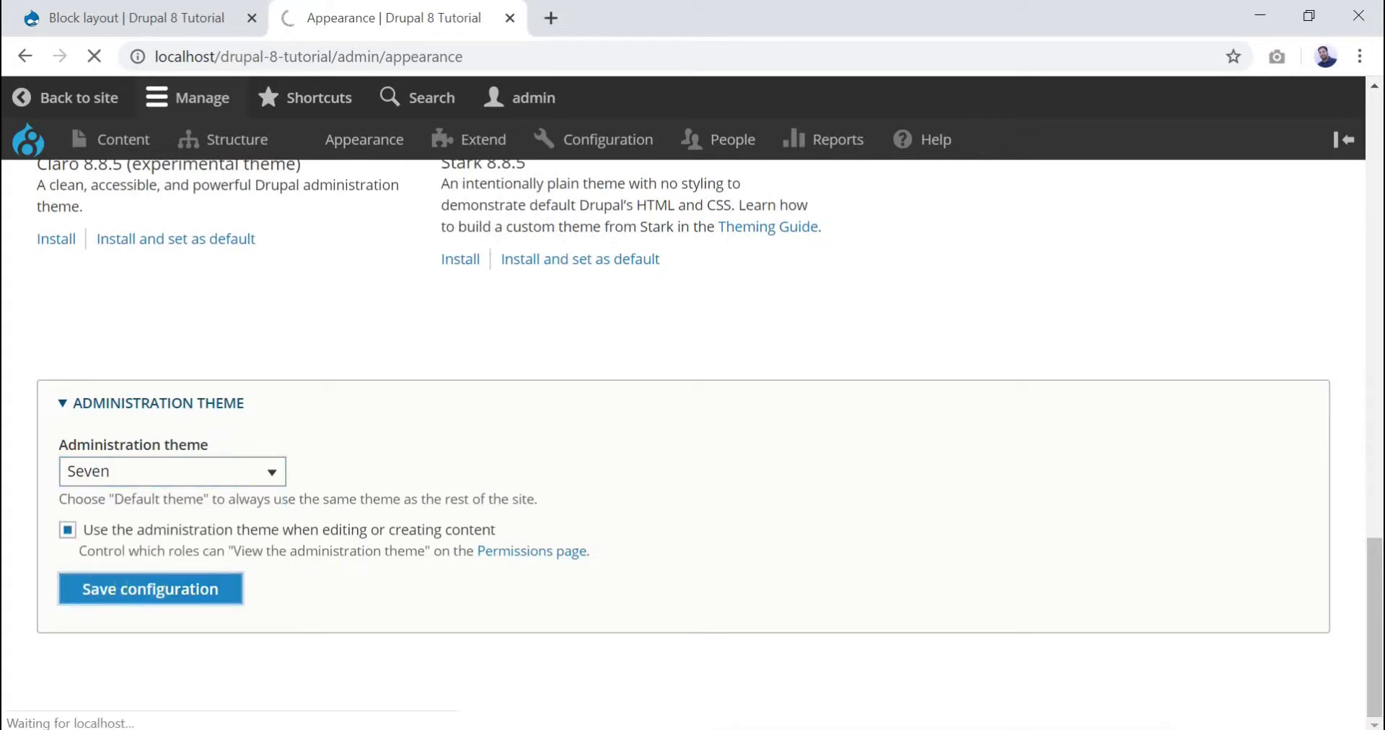
drag(1374, 559, 1371, 154)
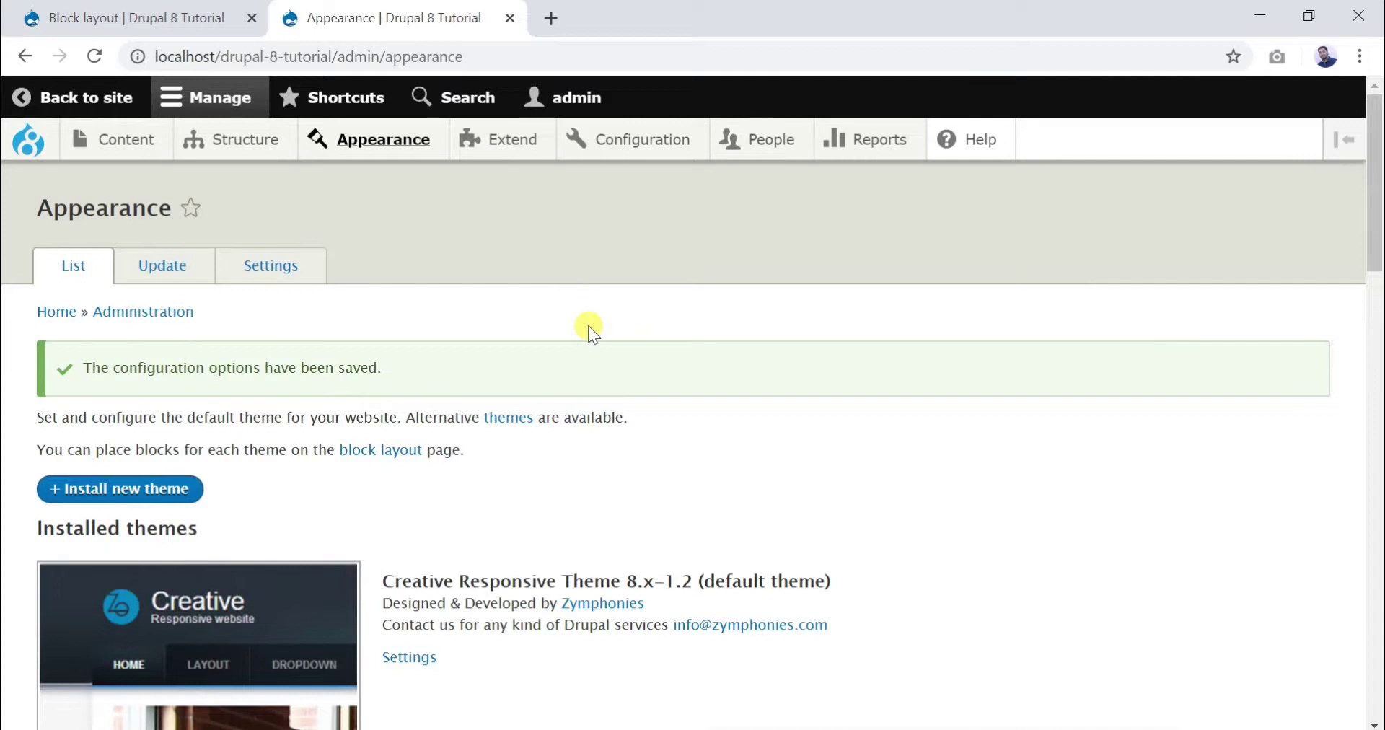
click(189, 212)
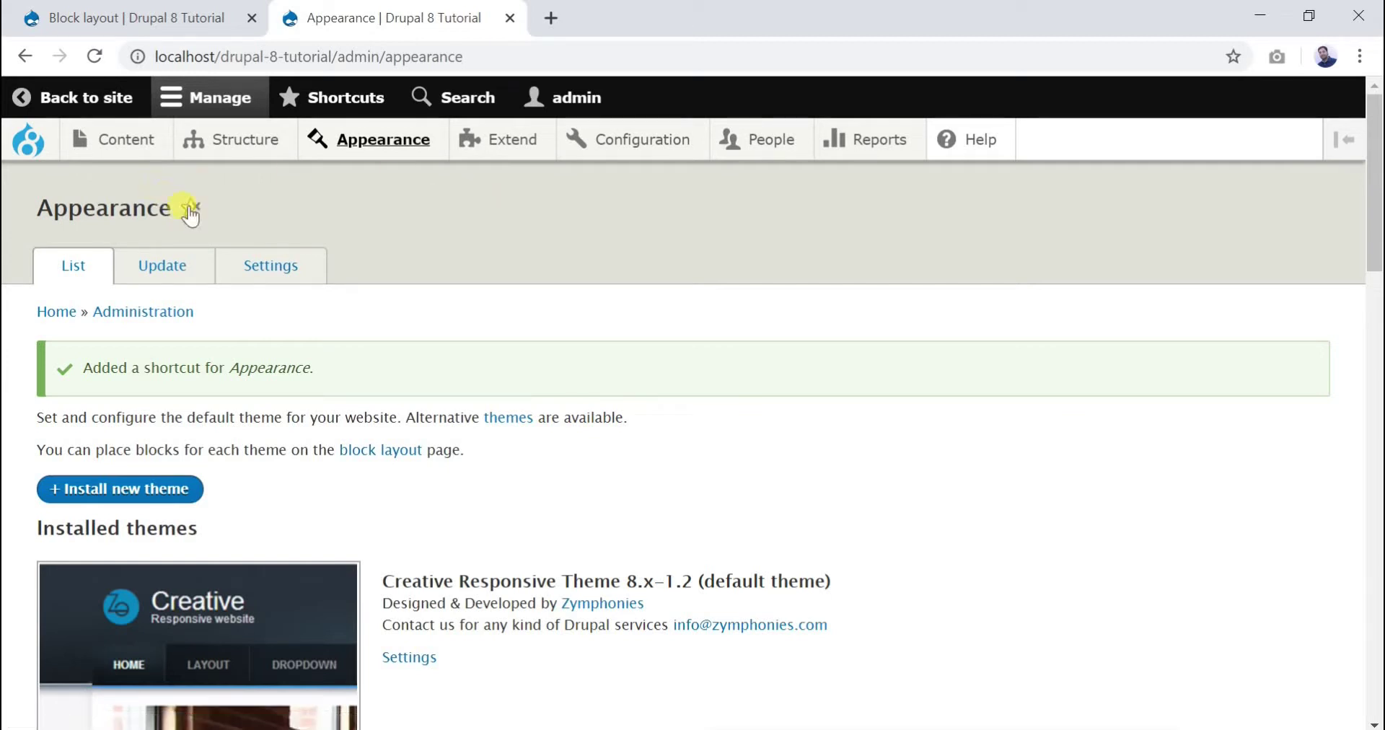
Star the Create Basic page form and confirm it is listed in the Shortcuts tray
click(368, 110)
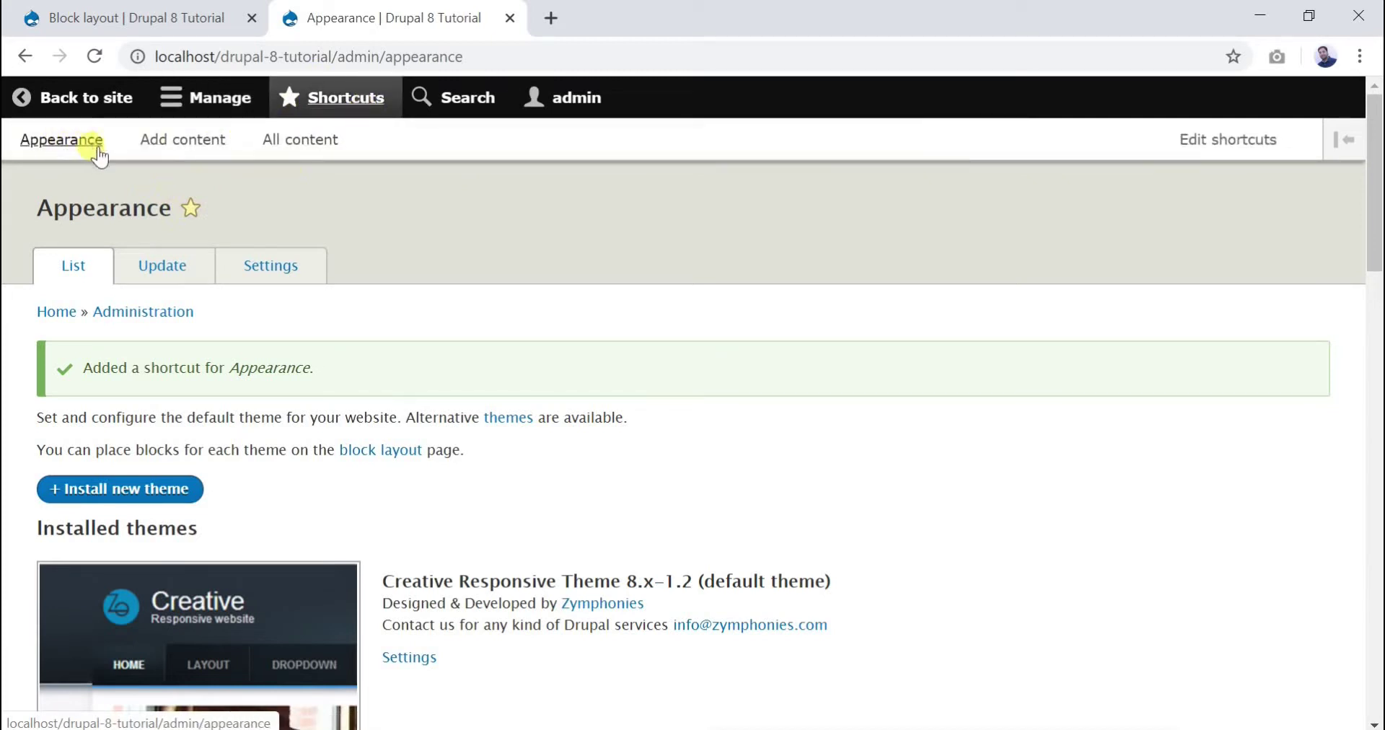
click(217, 99)
mouse_move(117, 142)
mouse_move(123, 186)
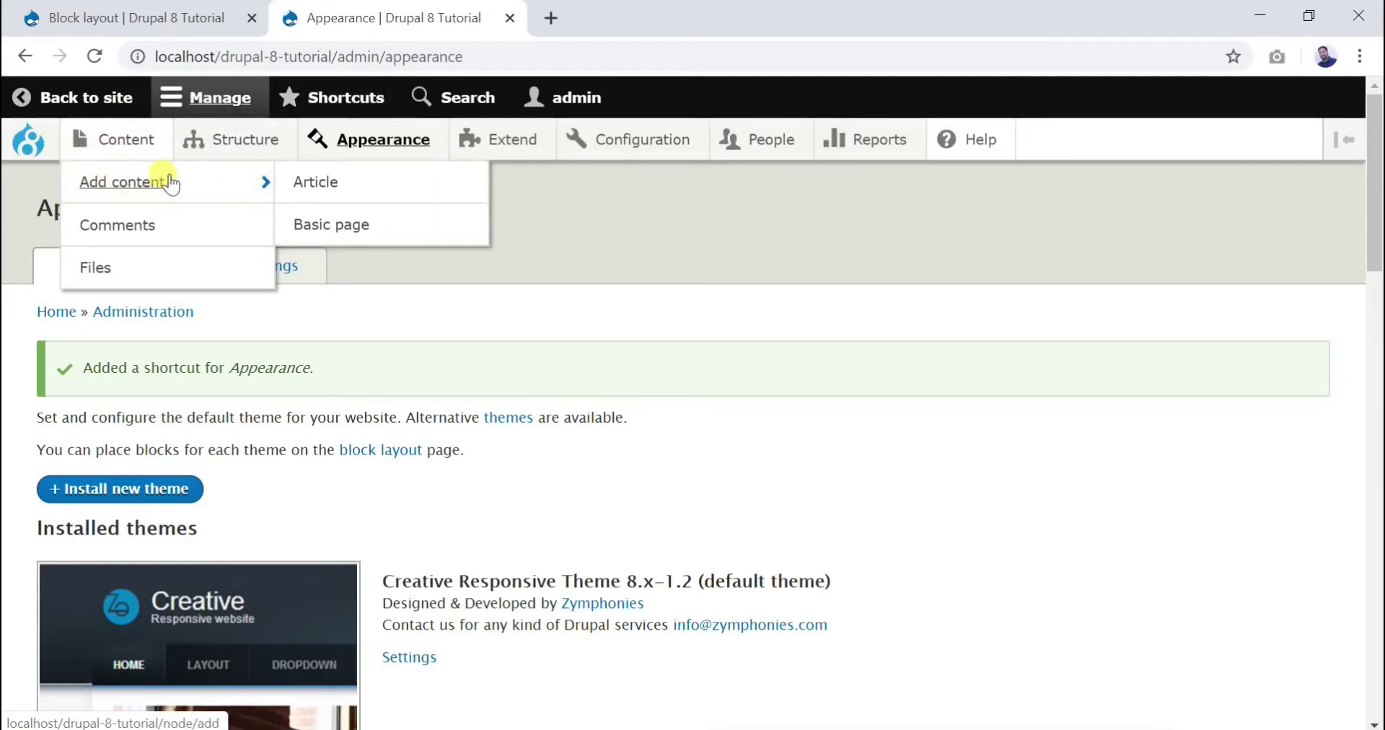
click(335, 229)
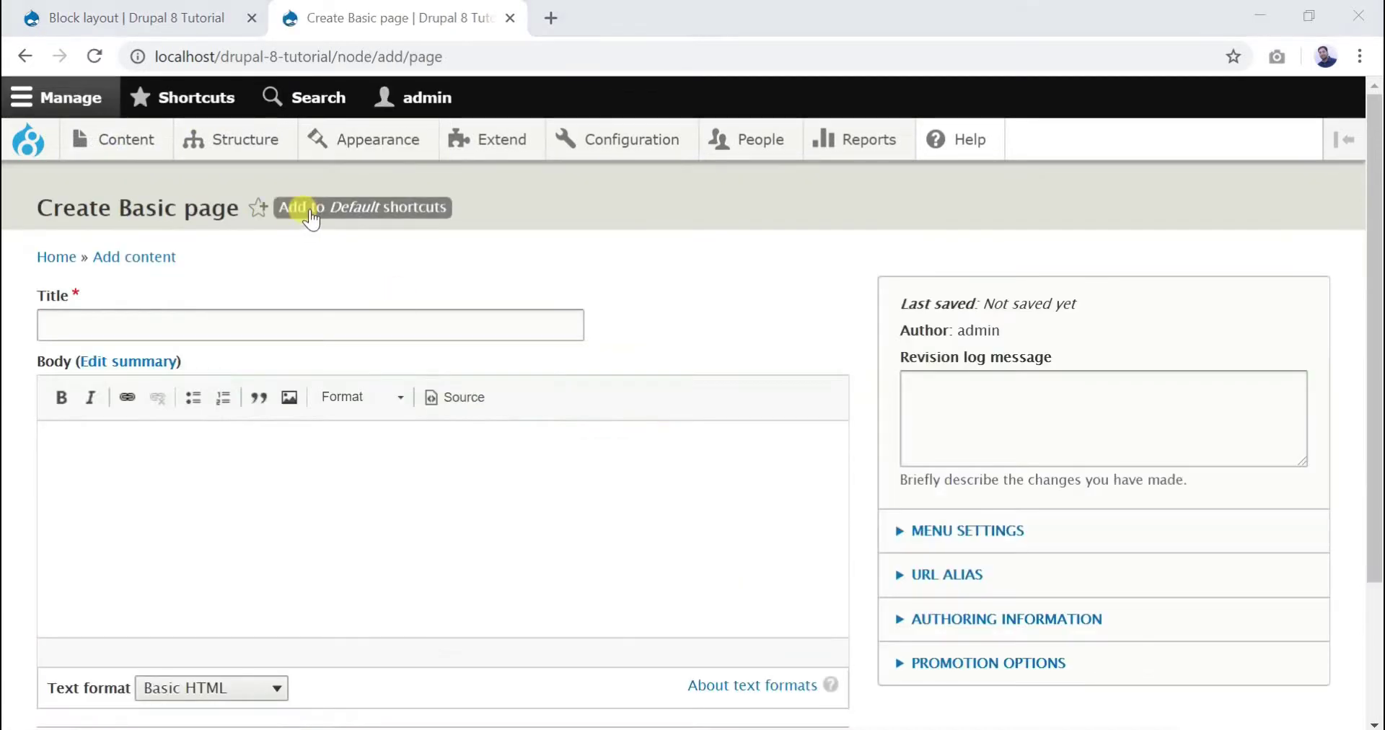
click(258, 209)
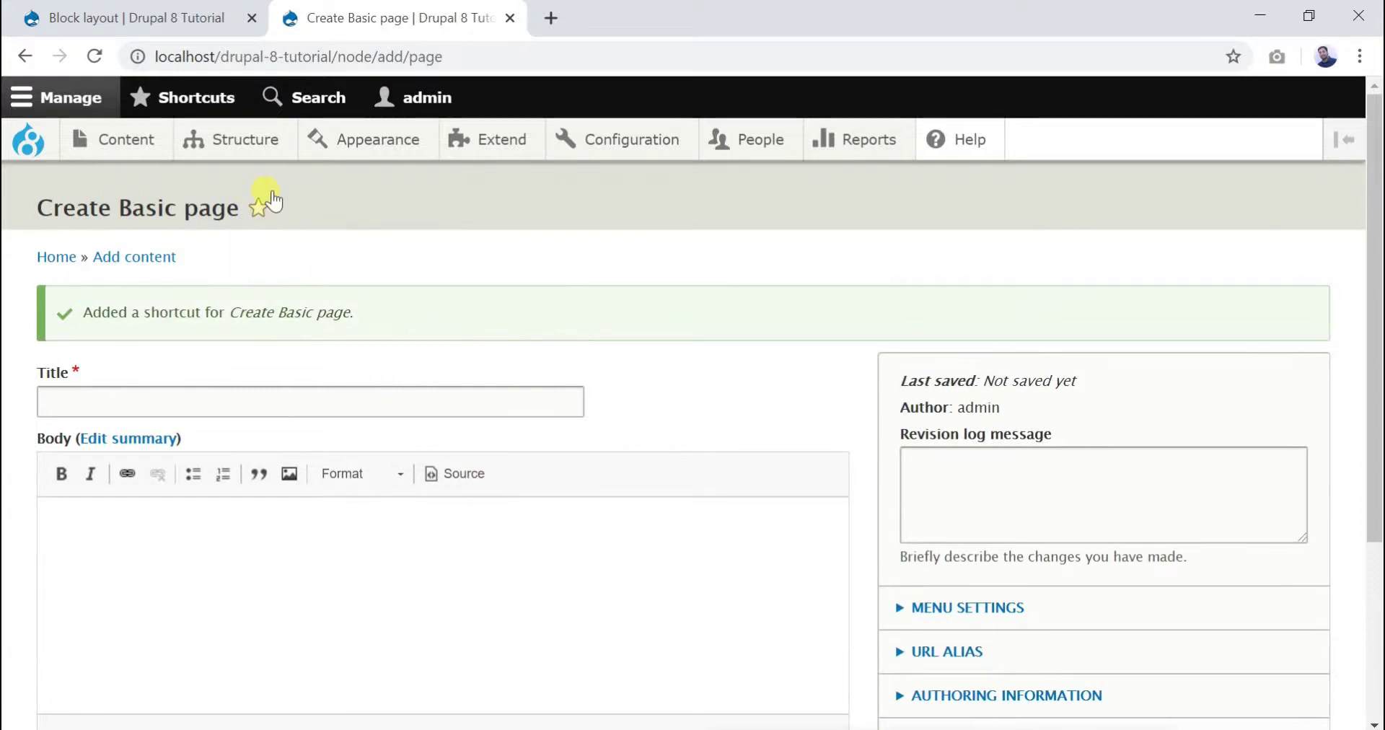
click(210, 98)
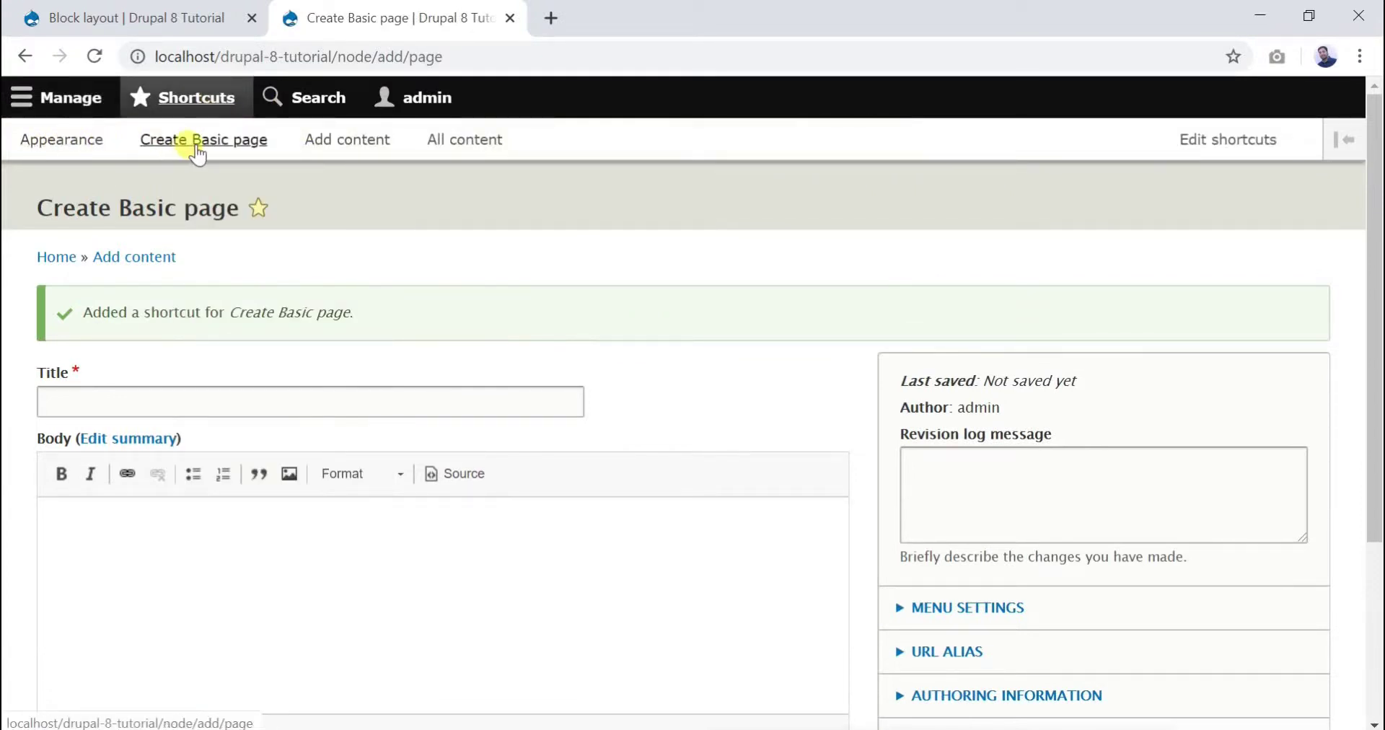
Open Create Article, select its node/add/article path, then list the Default set's shortcut links
click(76, 97)
mouse_move(169, 144)
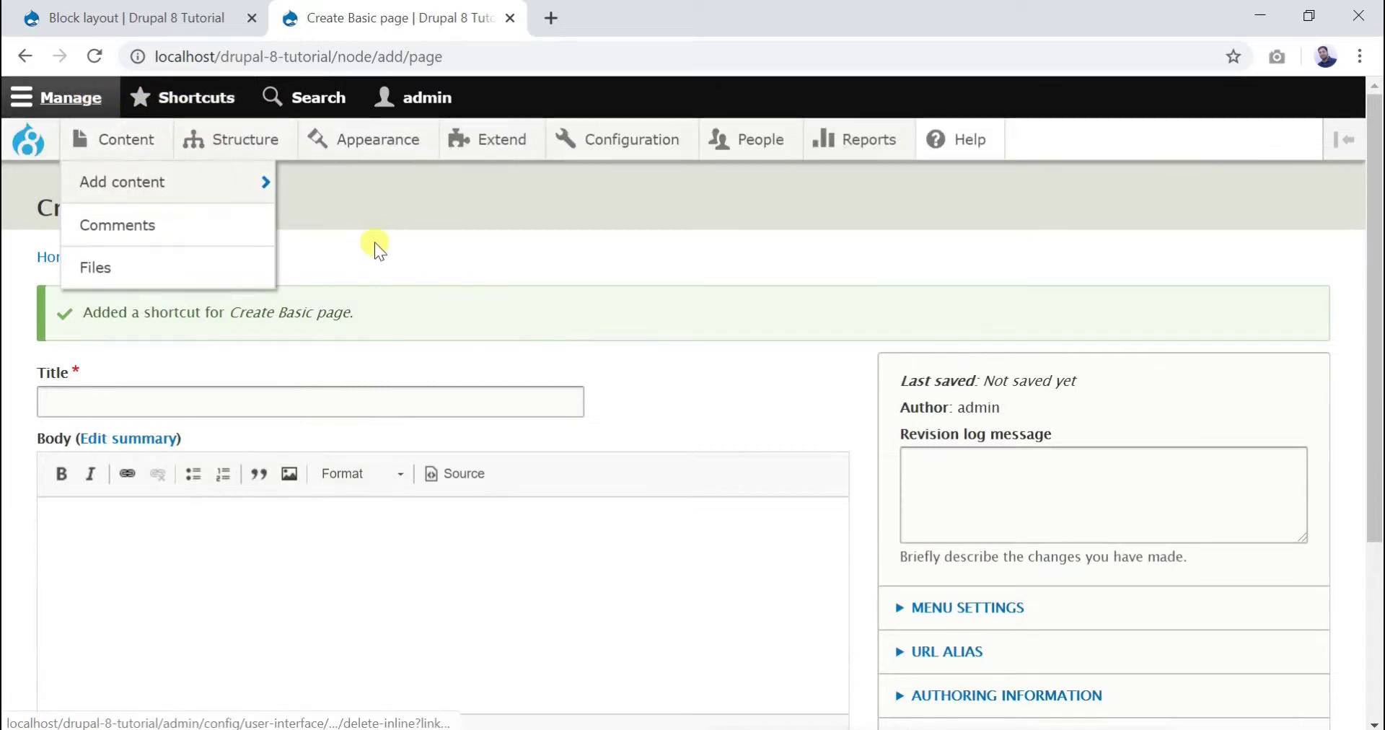
mouse_move(252, 186)
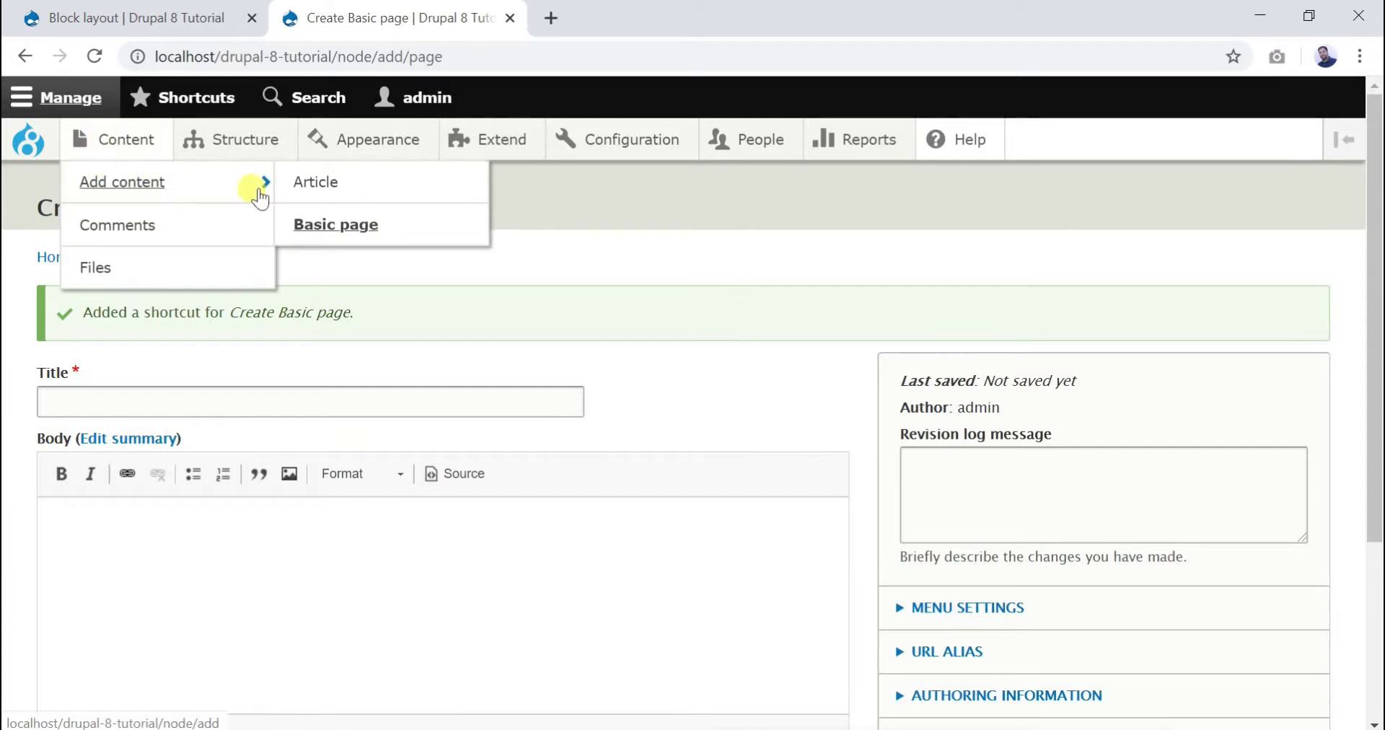
click(331, 197)
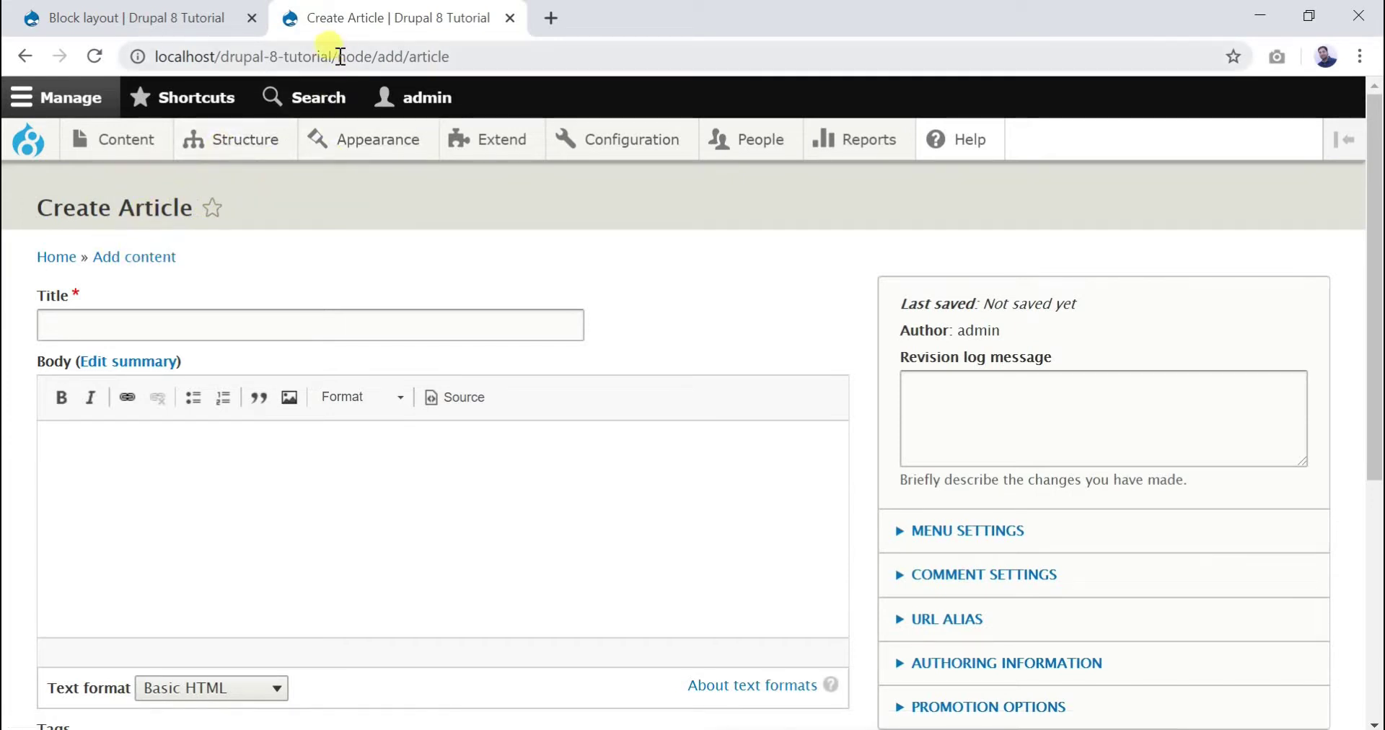
drag(338, 56, 470, 58)
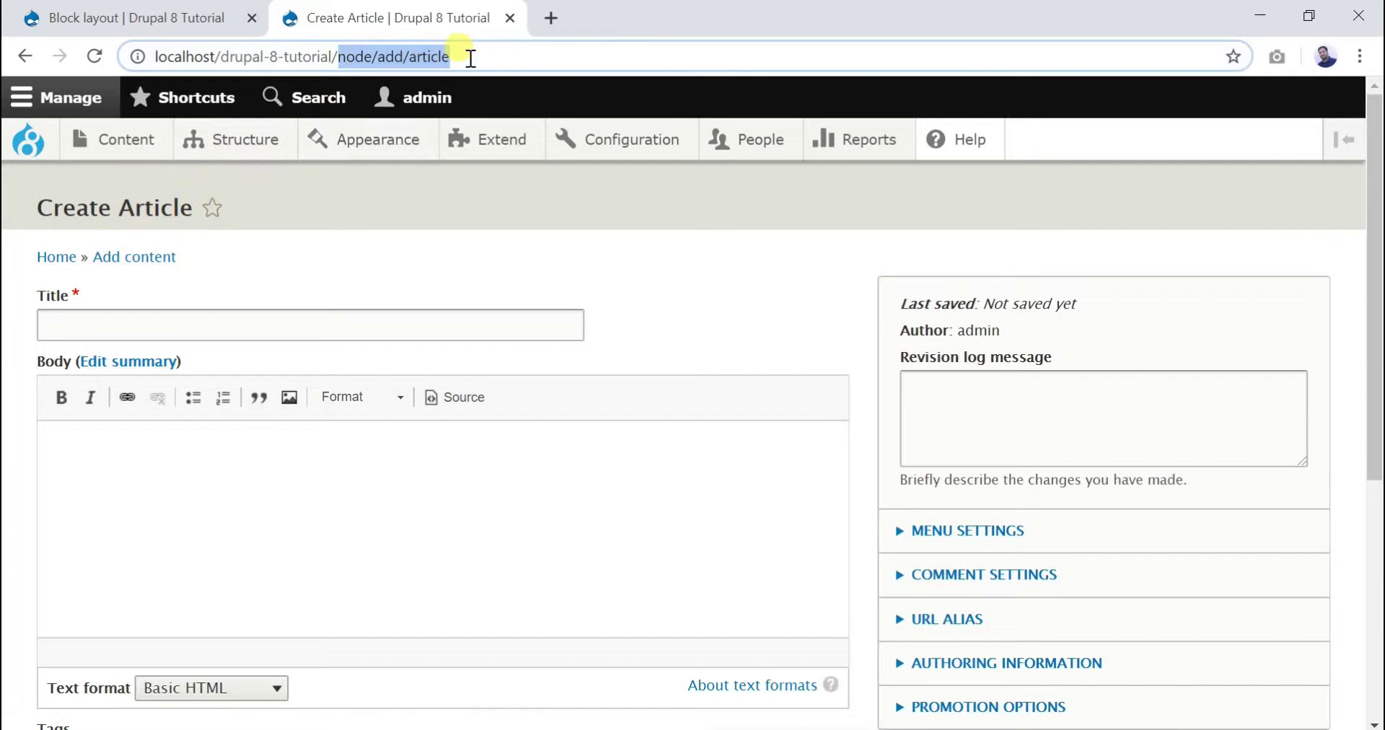
click(217, 92)
click(1243, 143)
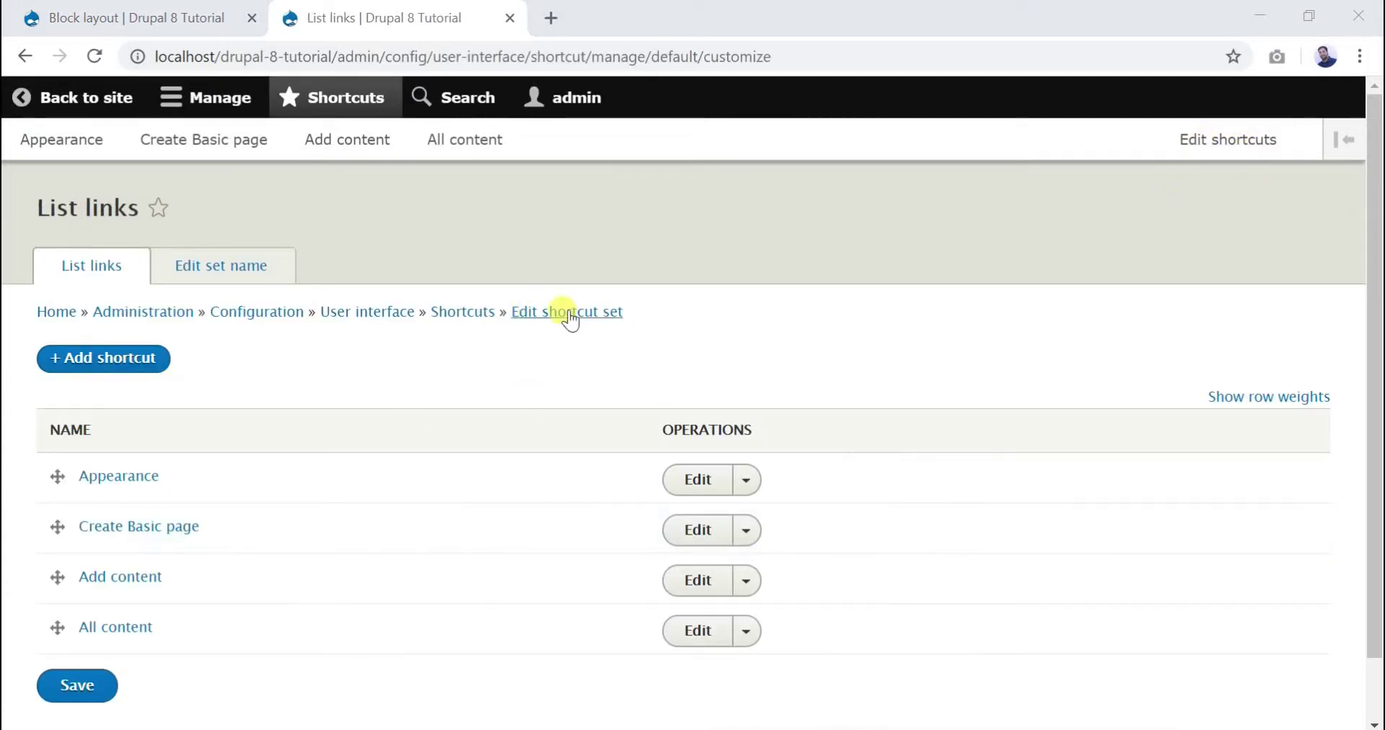
Add and save a shortcut named 'Article' with path /node/add/article
click(105, 374)
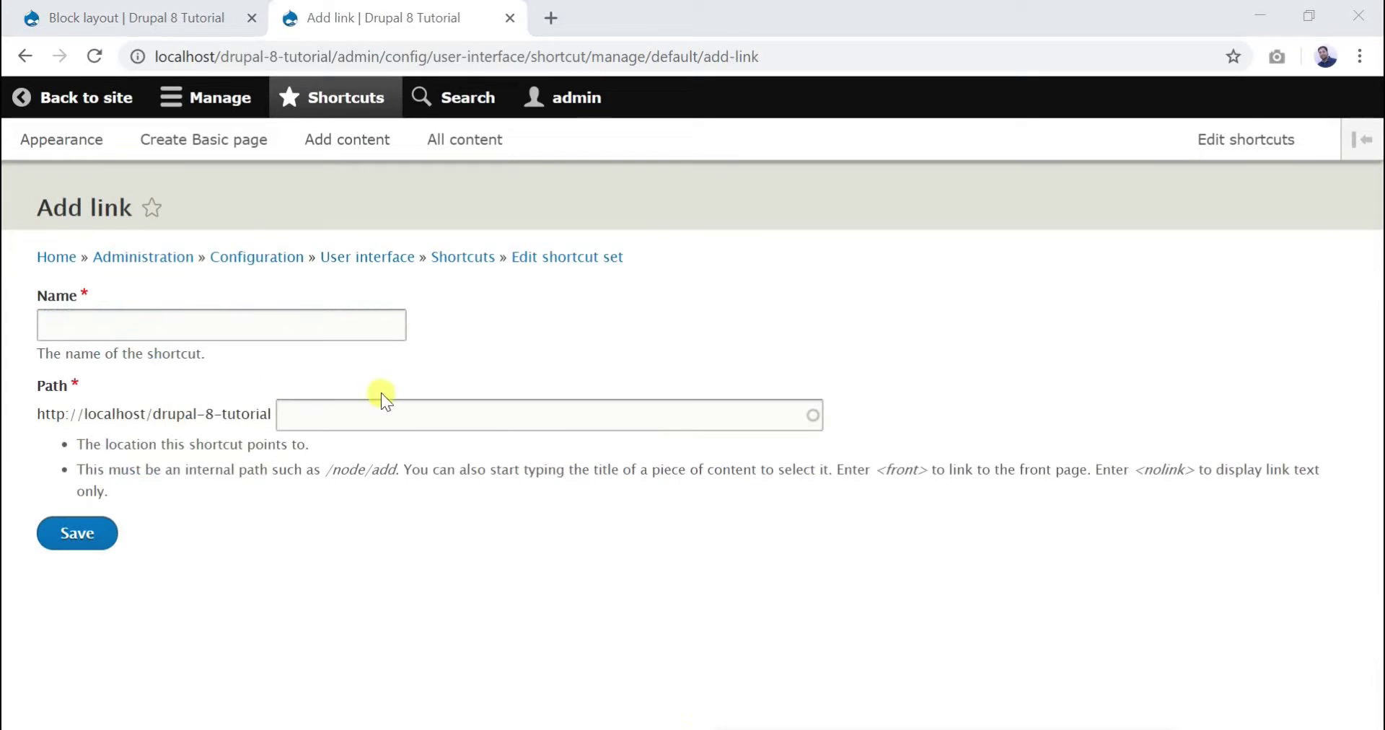
click(223, 312)
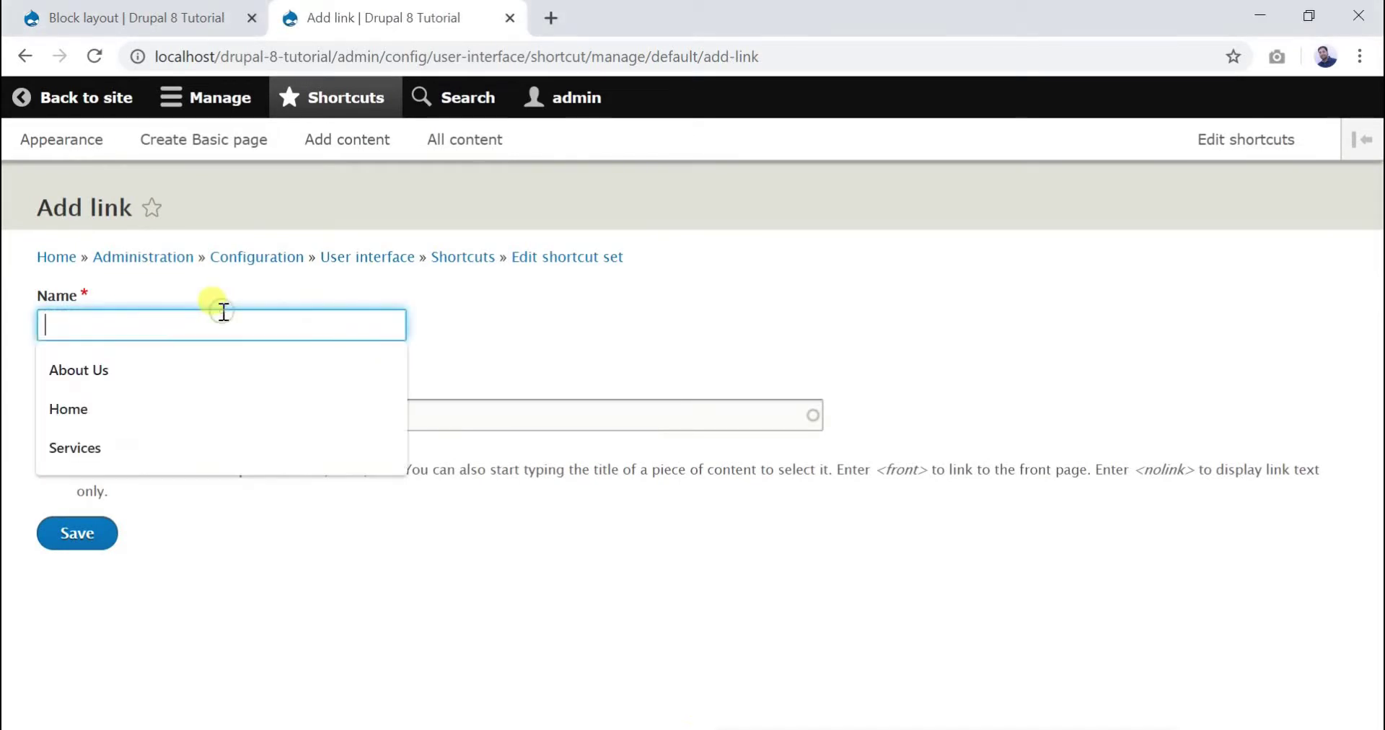
text(Article)
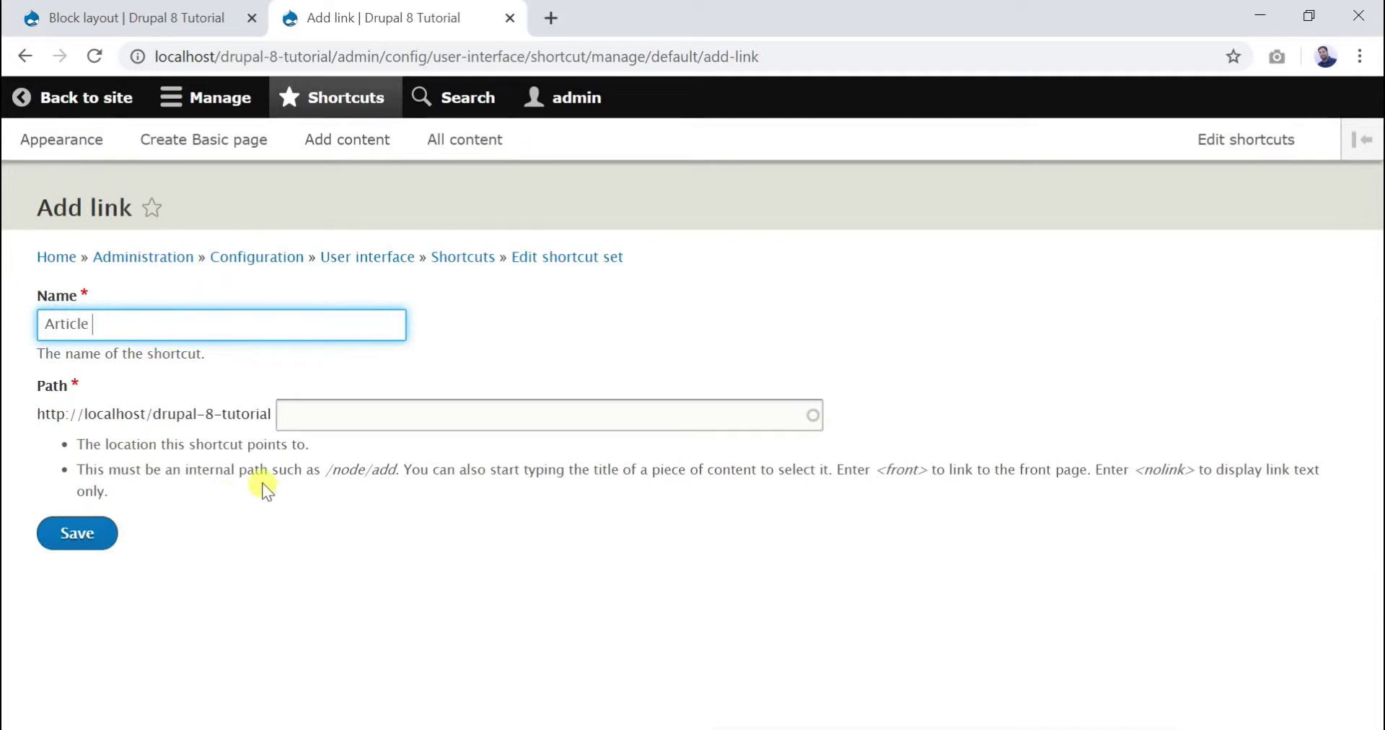
click(390, 408)
text(/node/add/article)
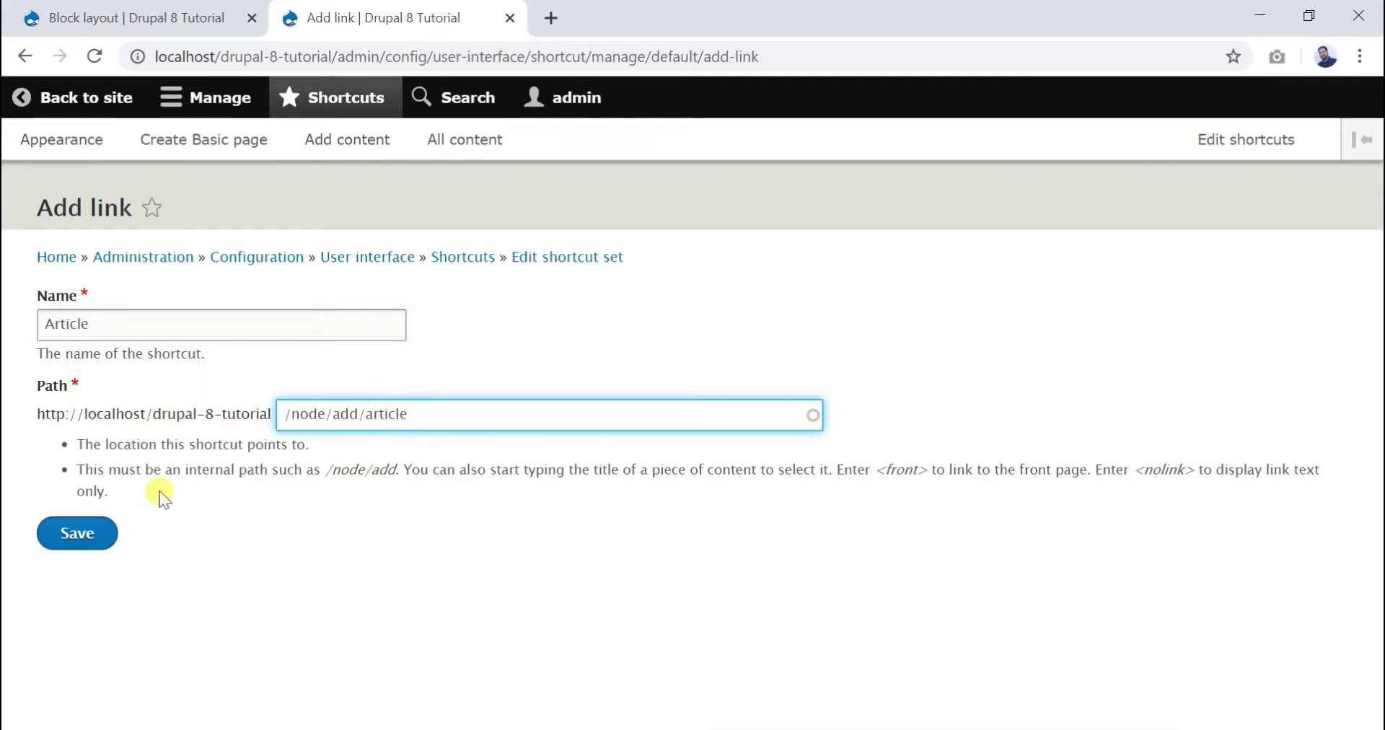
click(85, 530)
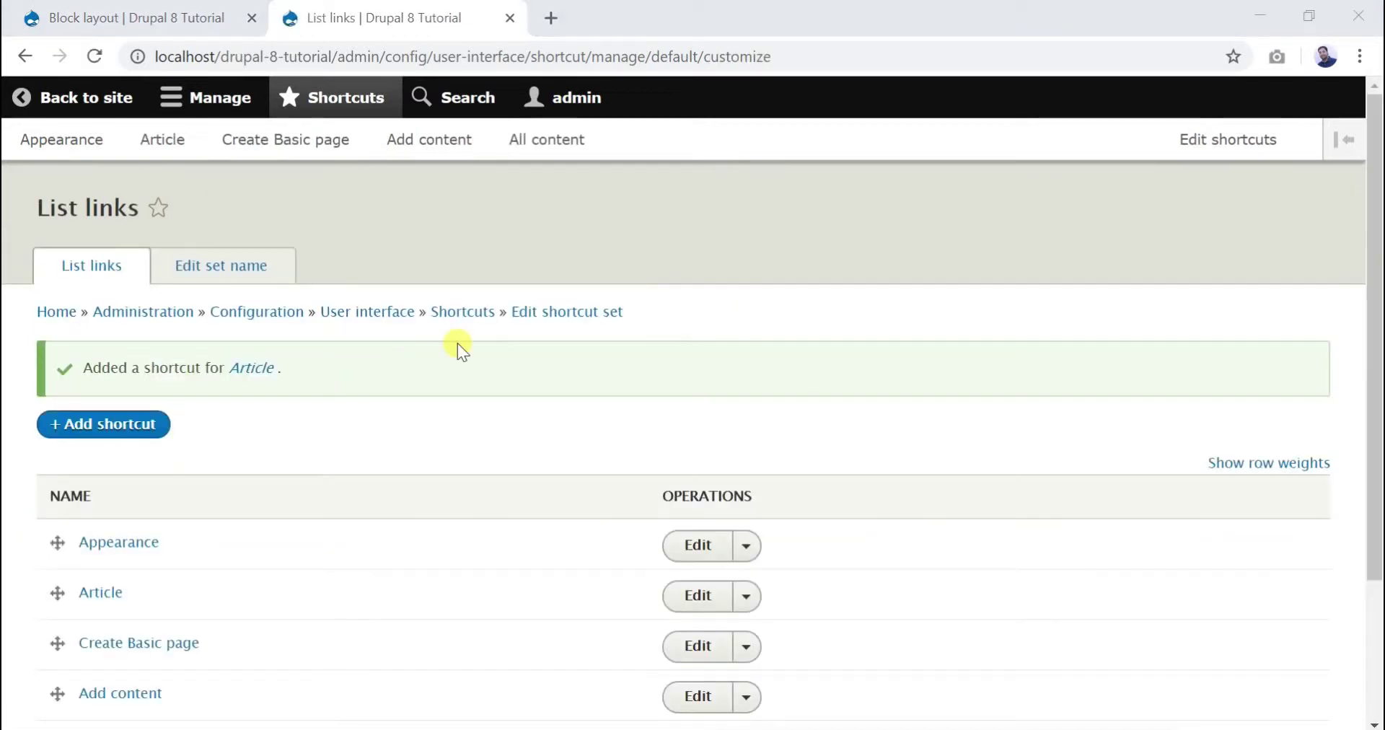
Follow the Article shortcut to its form, then unstar Create Article to delete that shortcut
scroll(1378, 317, down, 2)
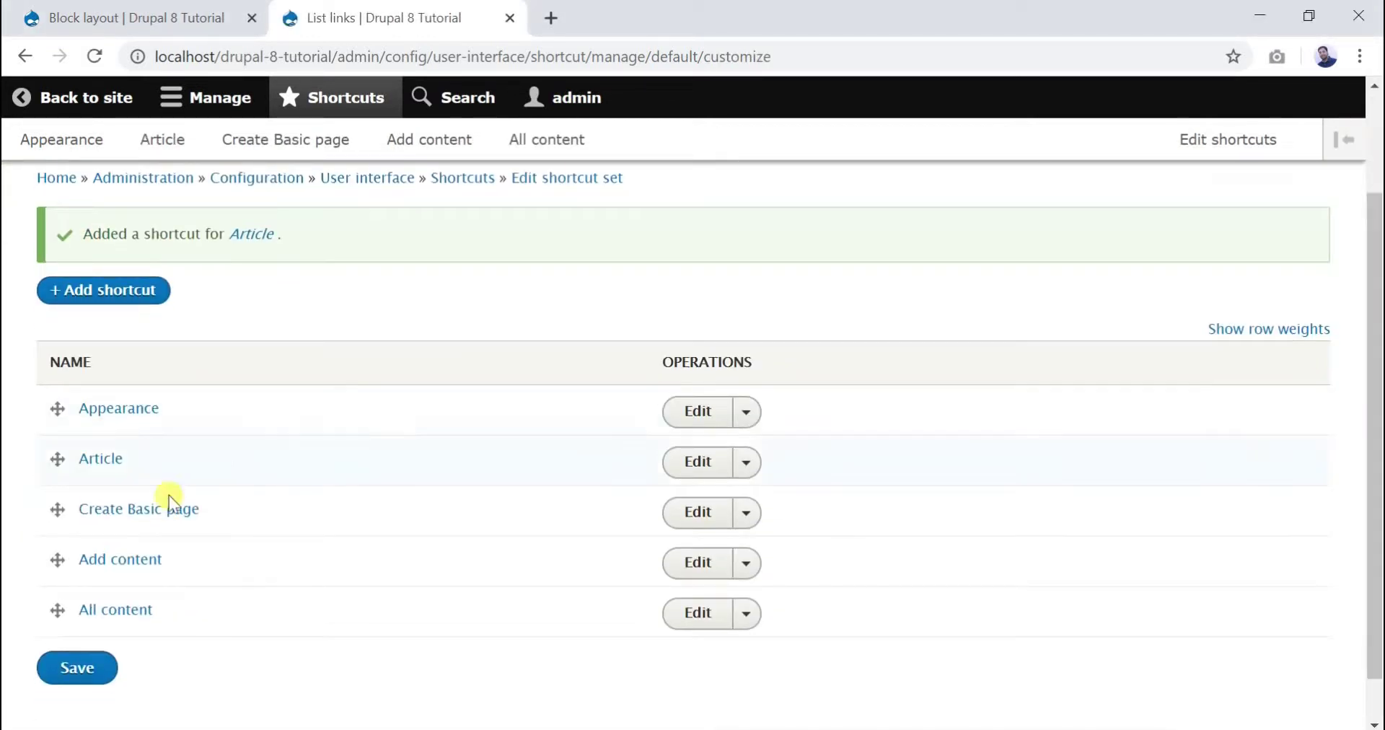
scroll(1376, 566, up, 2)
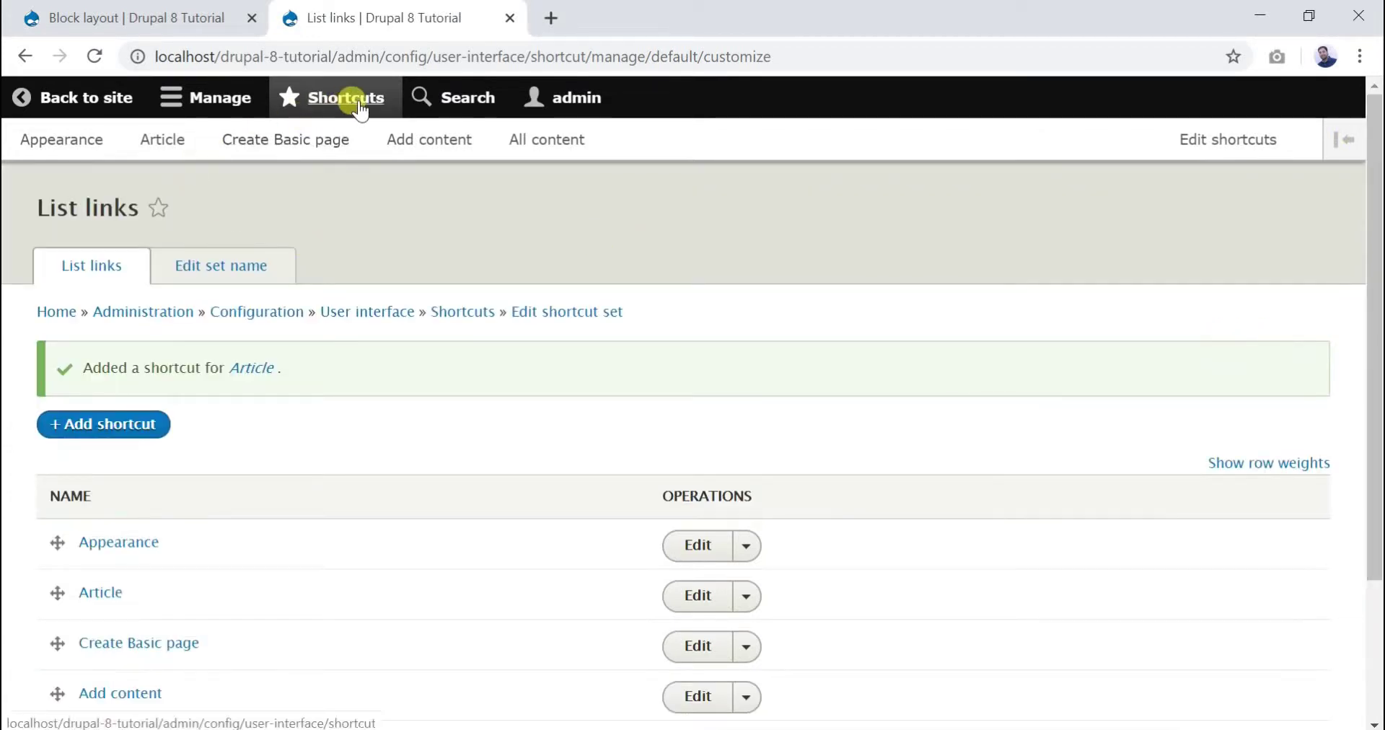
click(175, 144)
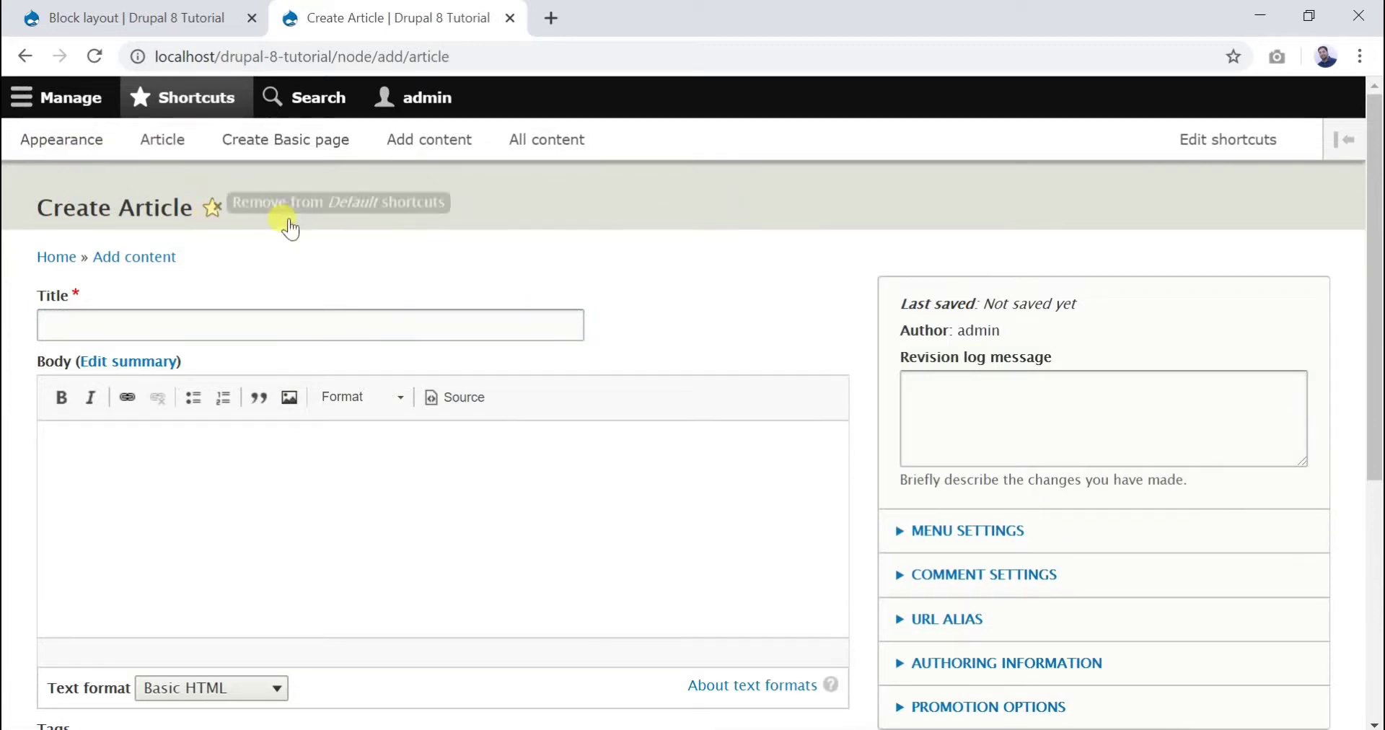
click(214, 209)
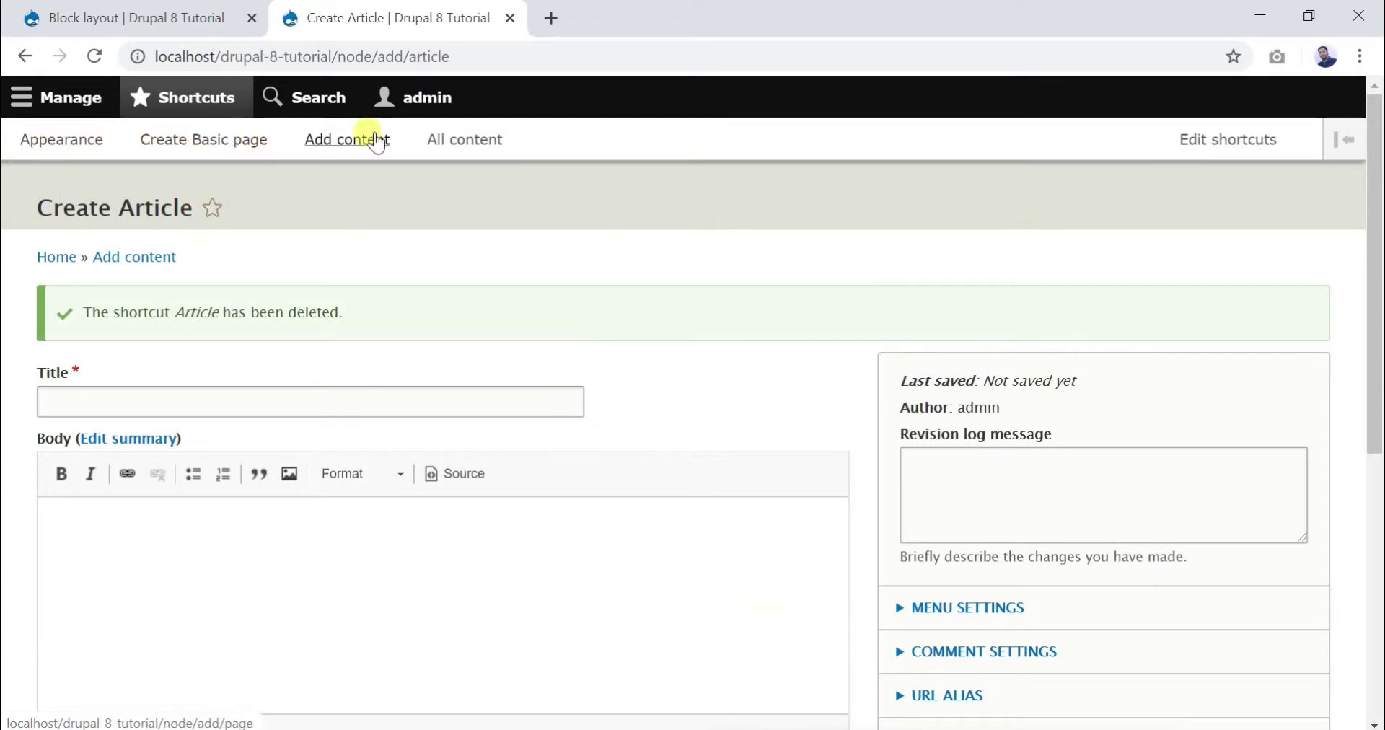
Return to the front page showing Home, About Us and Services in the header navigation
click(93, 92)
click(25, 141)
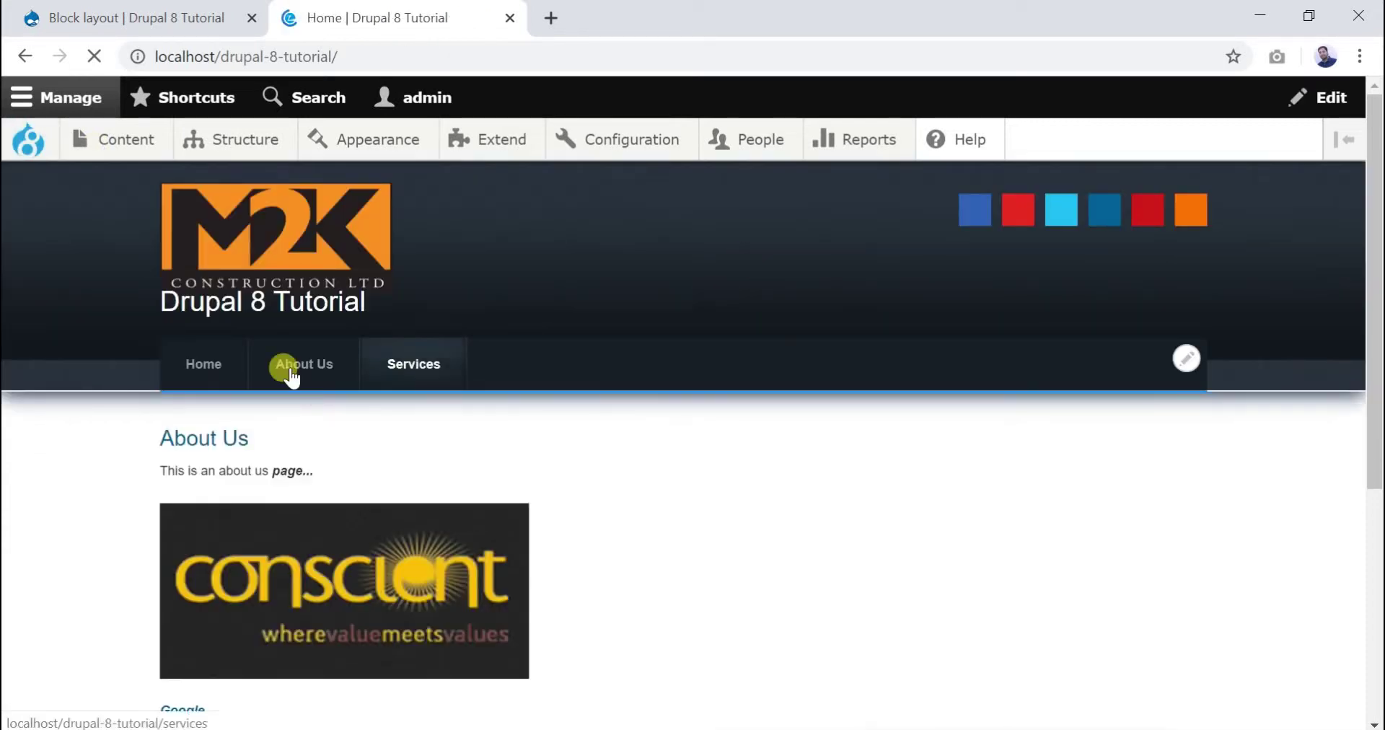
mouse_move(719, 342)
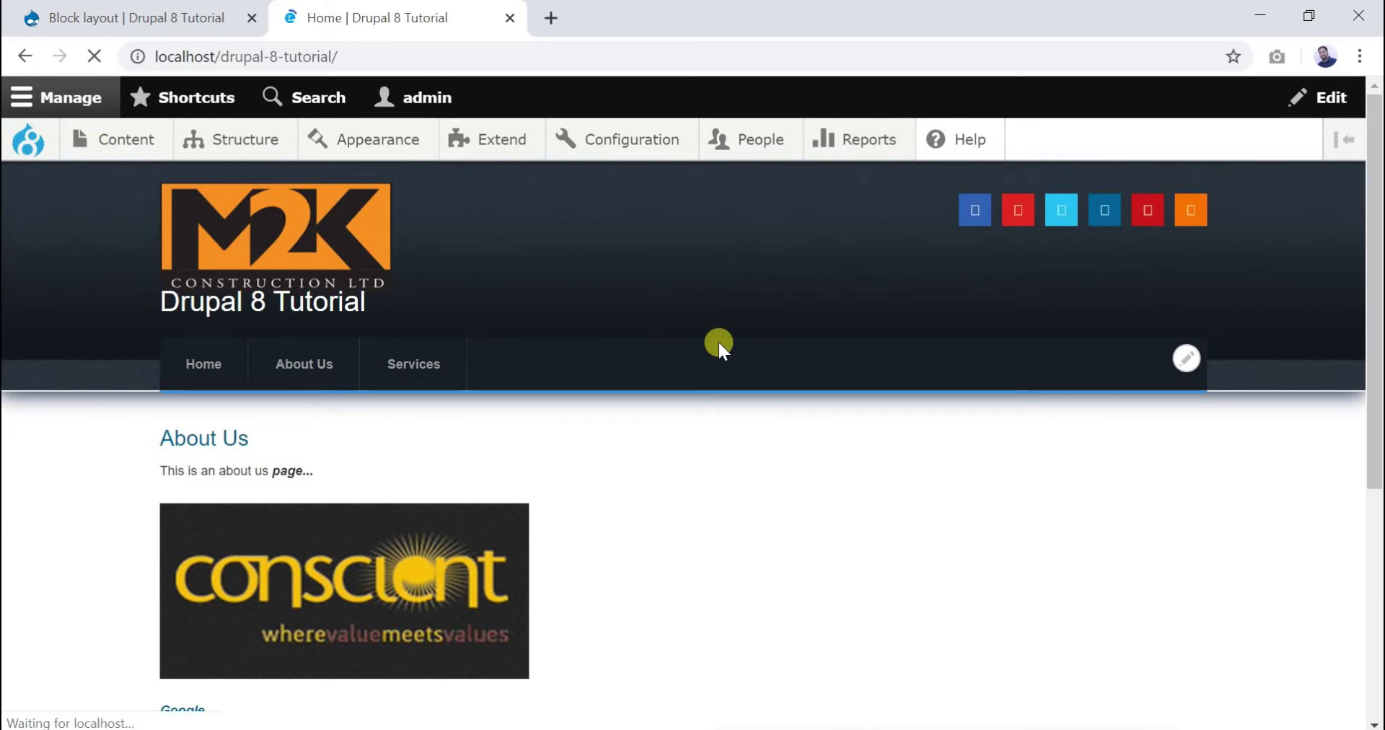
mouse_move(785, 448)
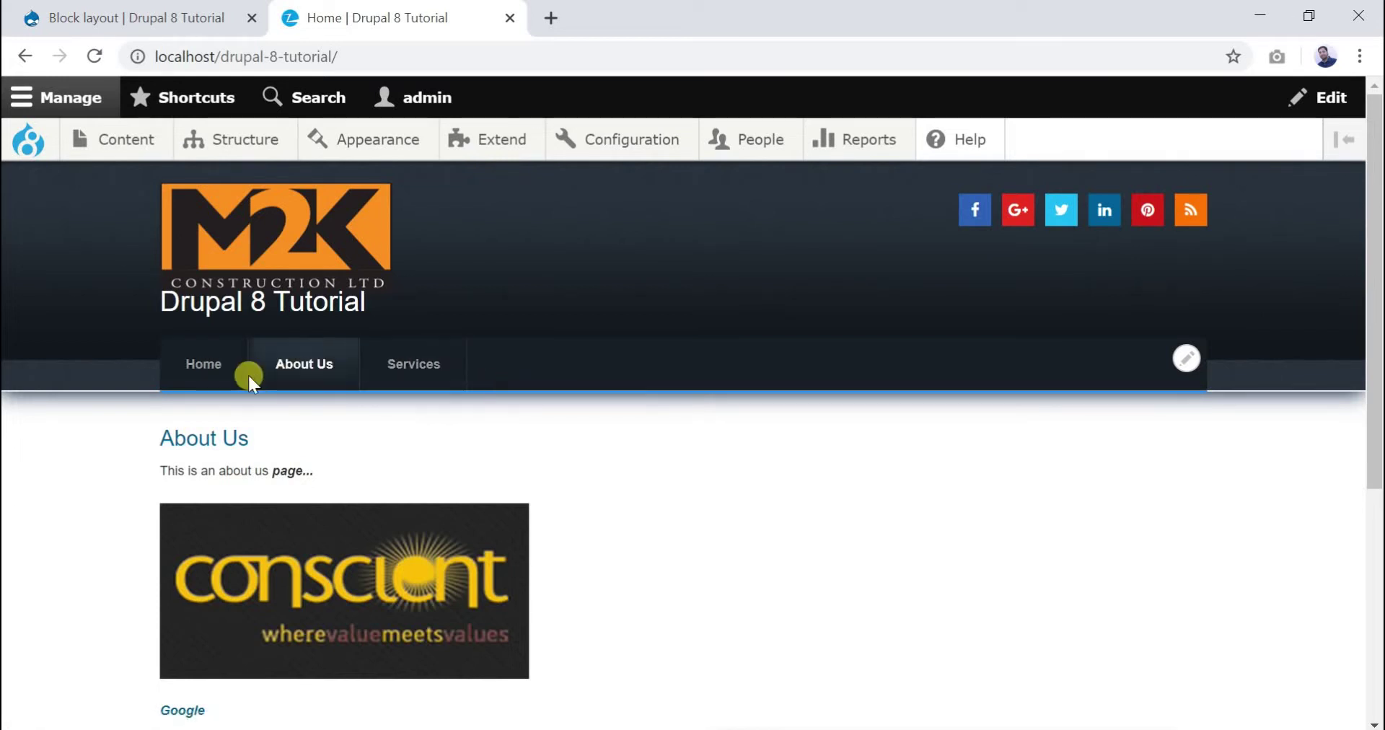
mouse_move(524, 384)
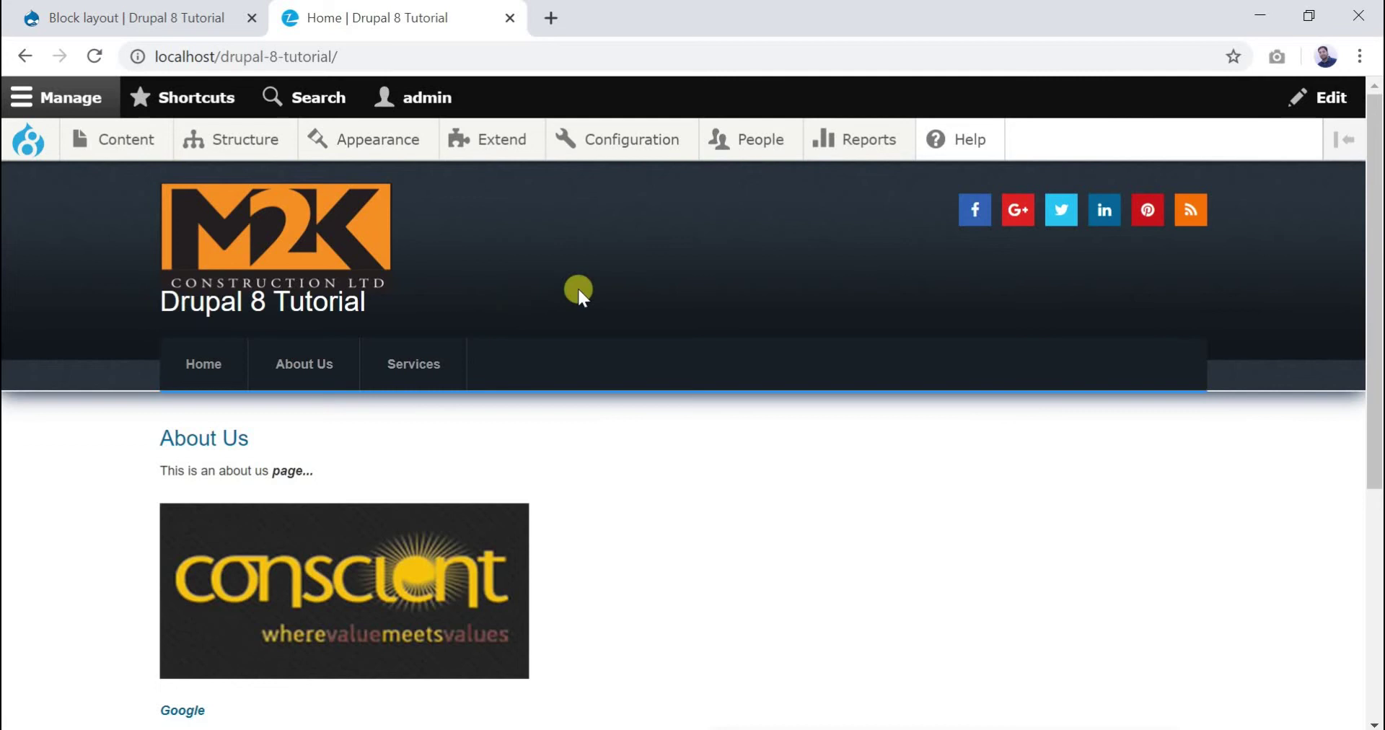
mouse_move(241, 144)
drag(1371, 322, 1377, 137)
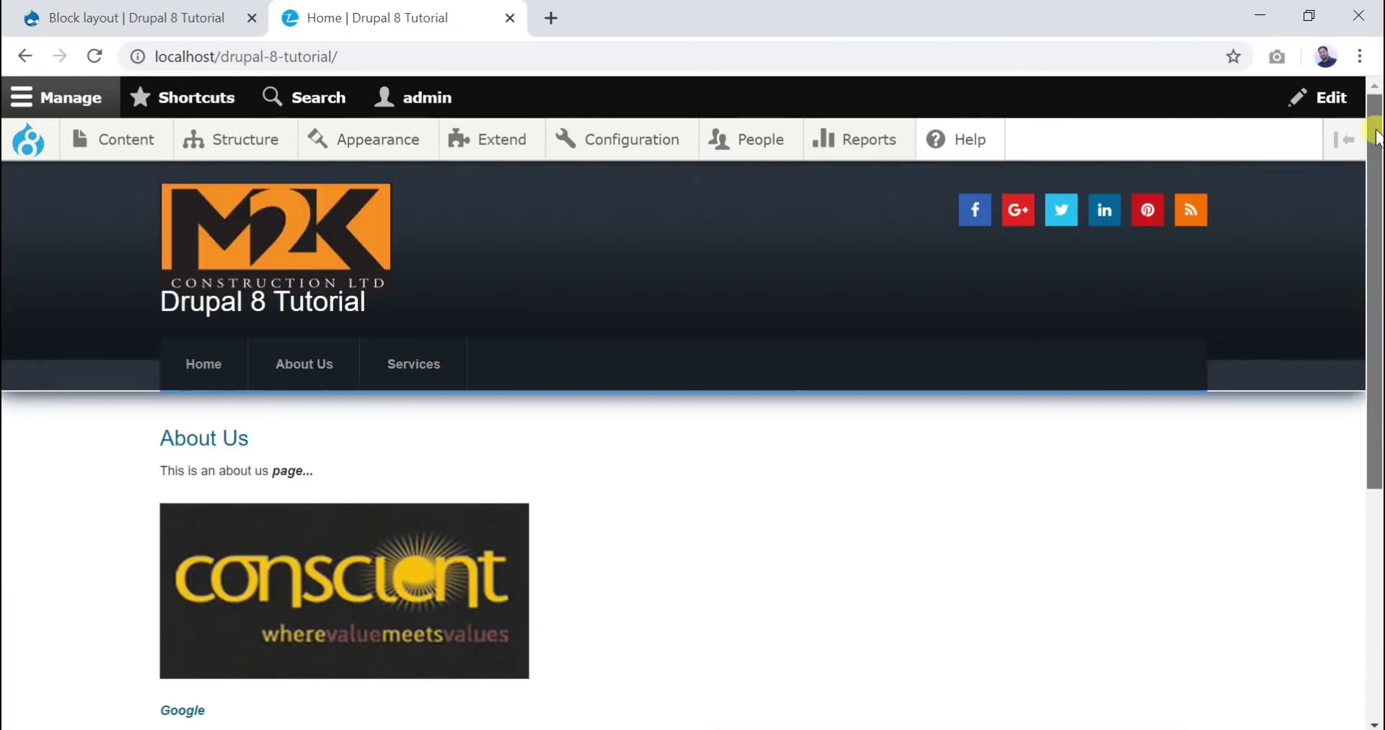